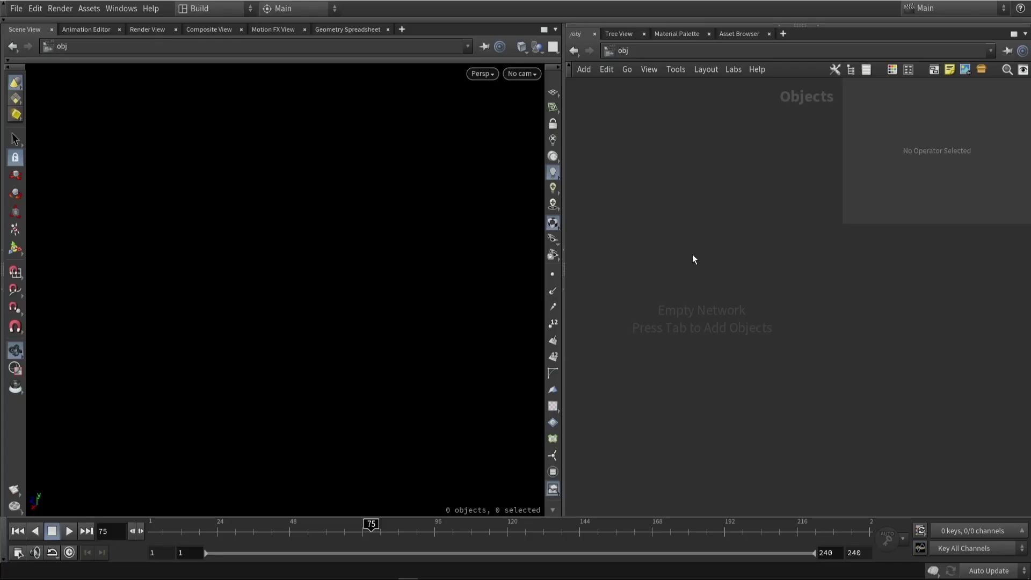
- Create a Geometry object in the empty object network and enter it
key("Tab")
type("geo")
key("Return")
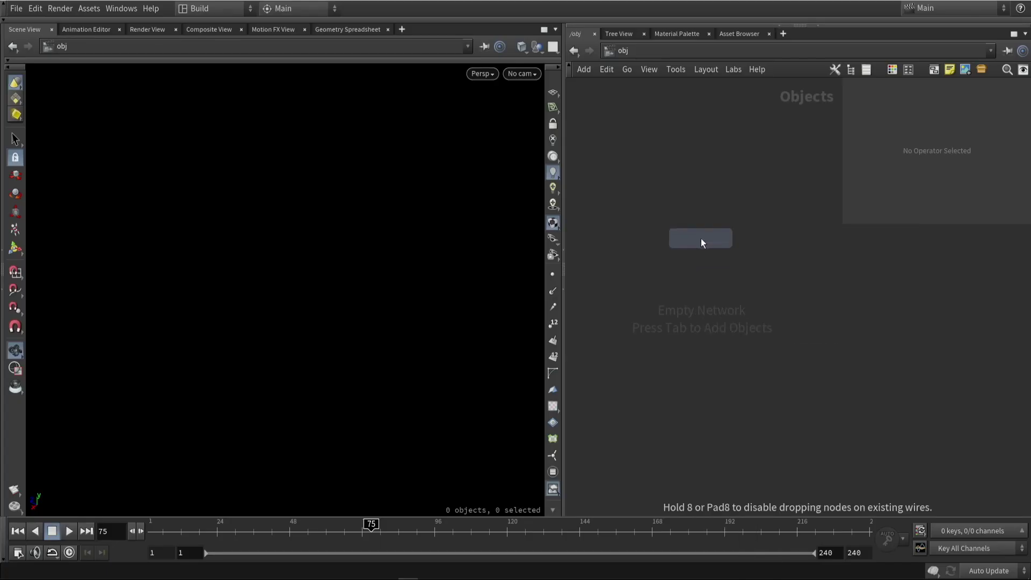
left_click(701, 239)
key("Return")
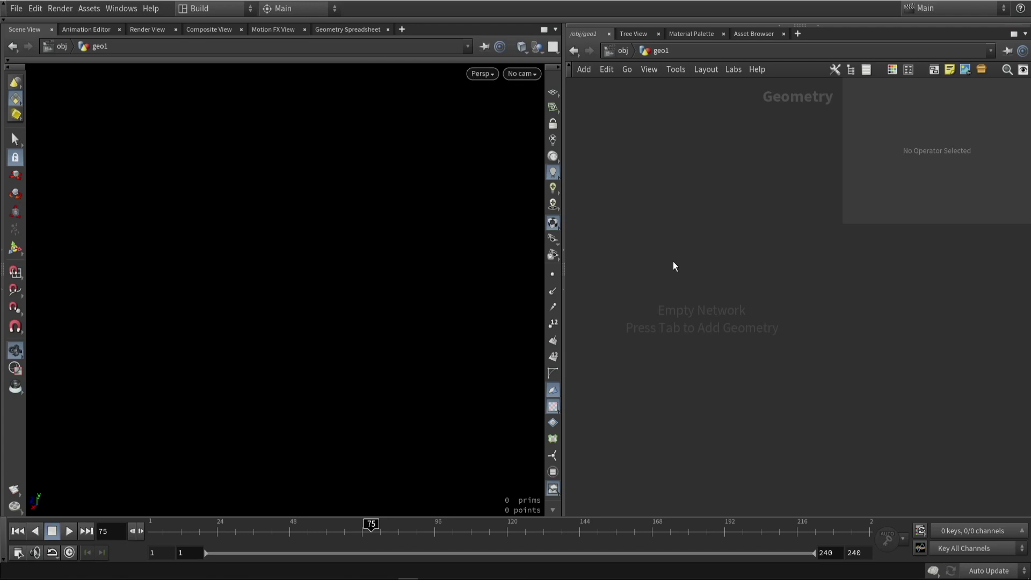
- Add the Pyro Configure GPU Ground Explosion preset to the geometry network
key("Tab")
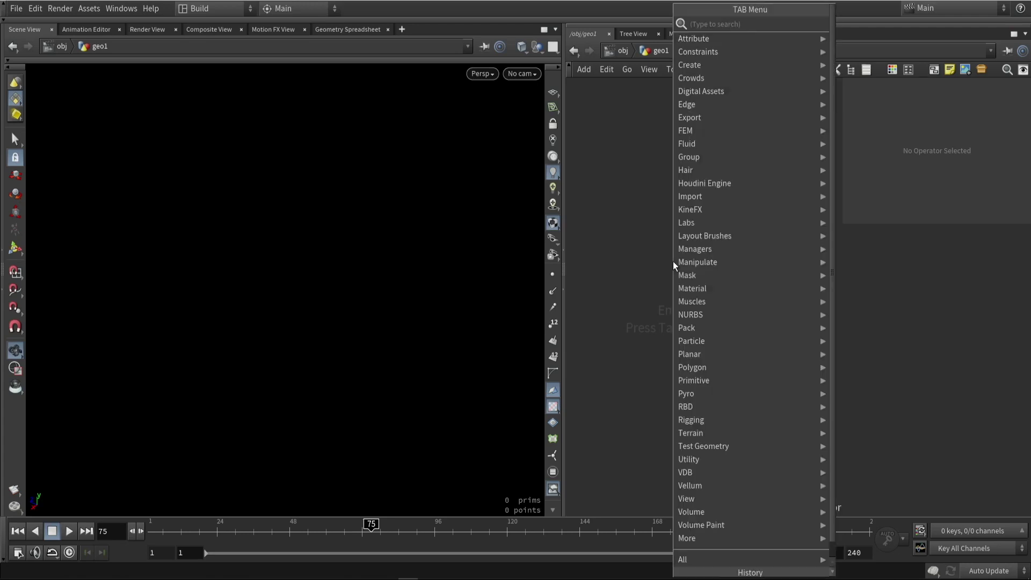
type("pyro")
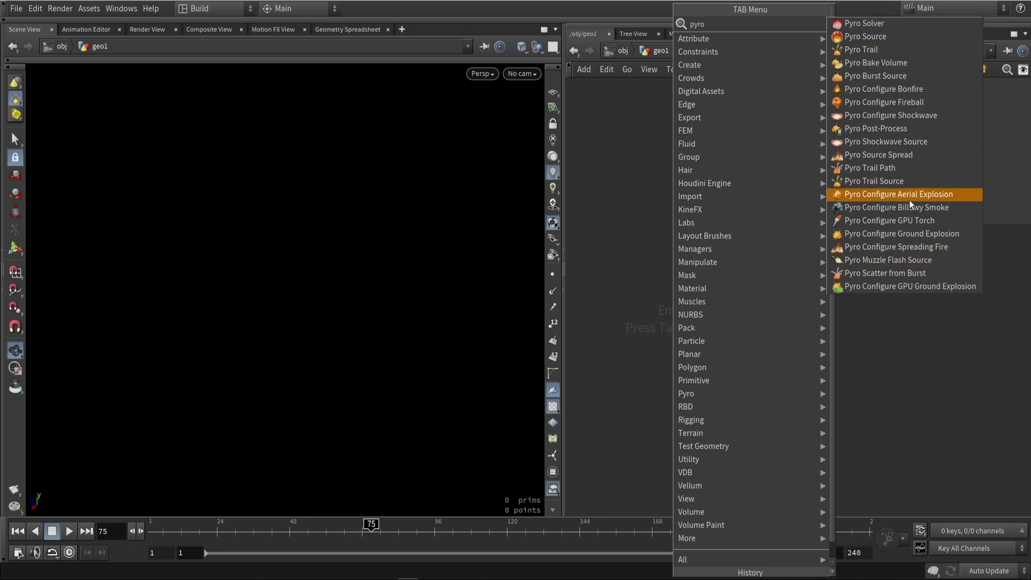
left_click(898, 287)
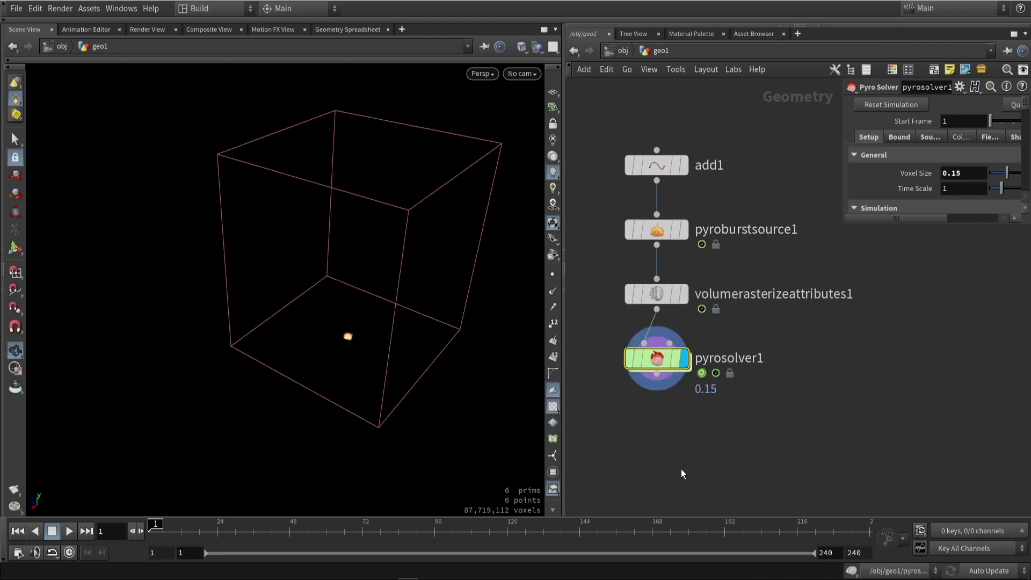
- Play the explosion simulation from frame 1, view it from several angles, and stop at about frame 58
left_click(69, 532)
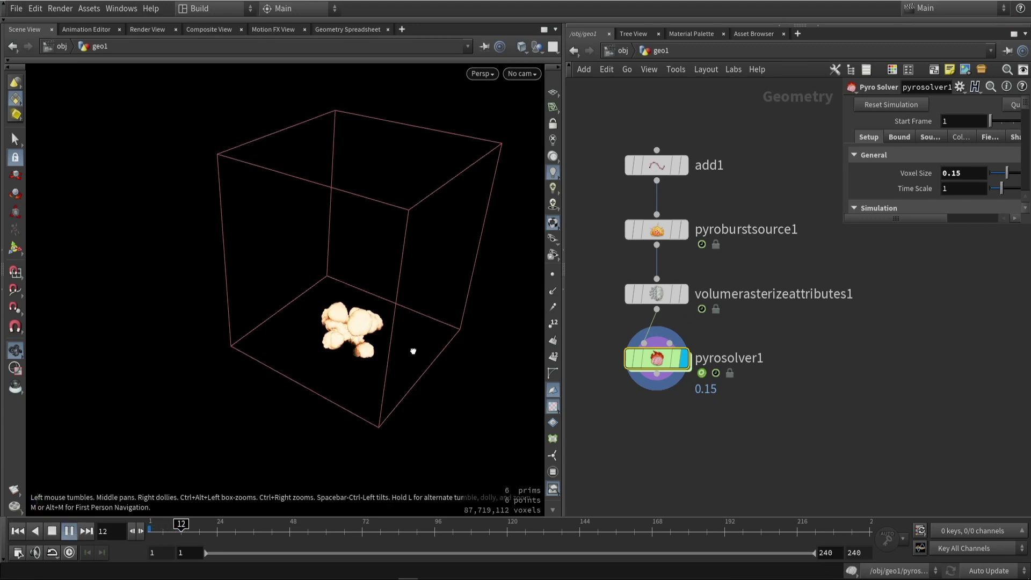
left_click_drag(415, 349, 426, 386)
right_click_drag(426, 387, 444, 386)
left_click_drag(444, 386, 215, 430)
left_click(54, 534)
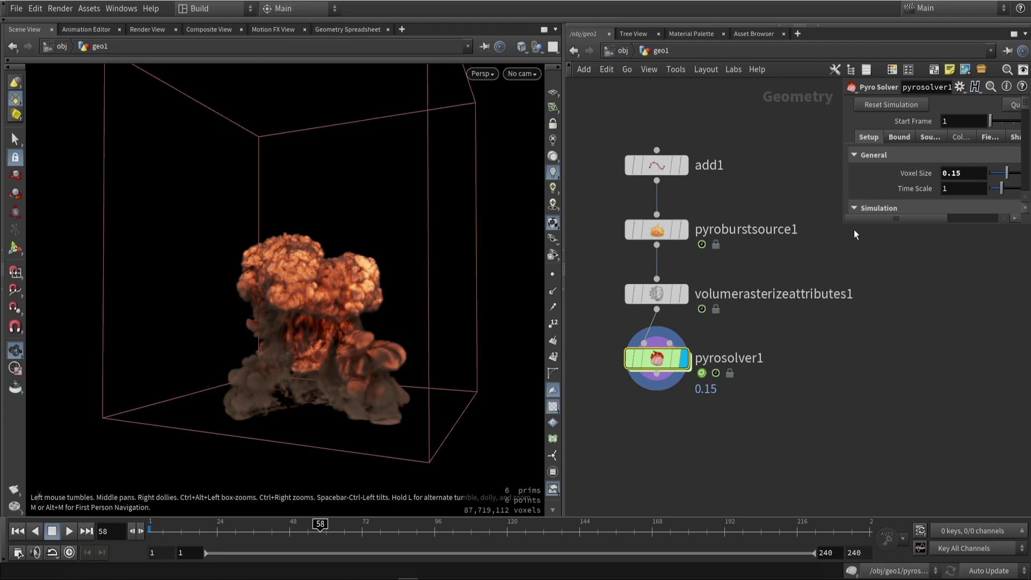
- Enlarge the solver's parameter area, then replay the explosion from the first frame and pause at about frame 32
left_click_drag(843, 225, 729, 326)
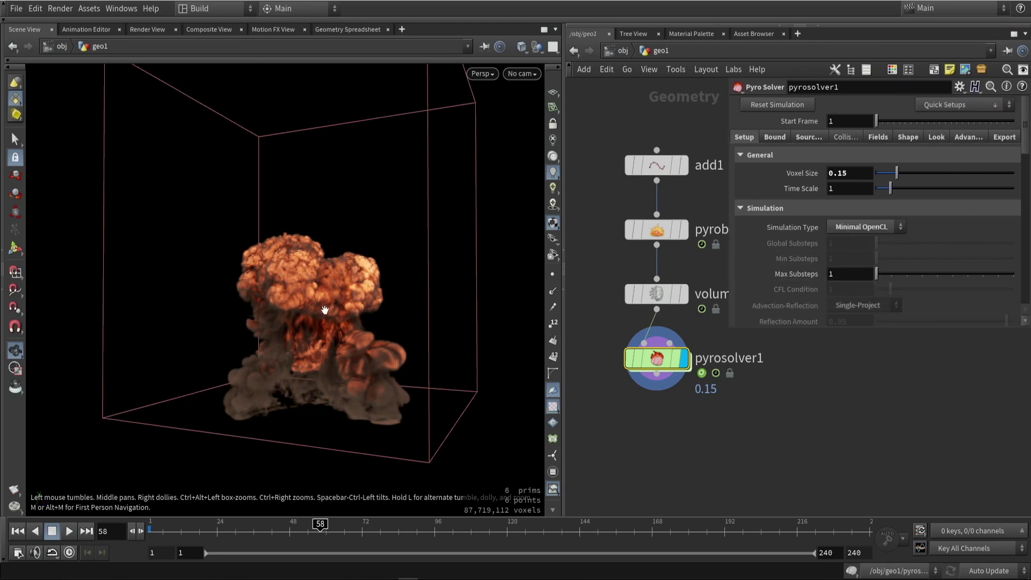
left_click_drag(326, 310, 560, 321)
left_click(18, 531)
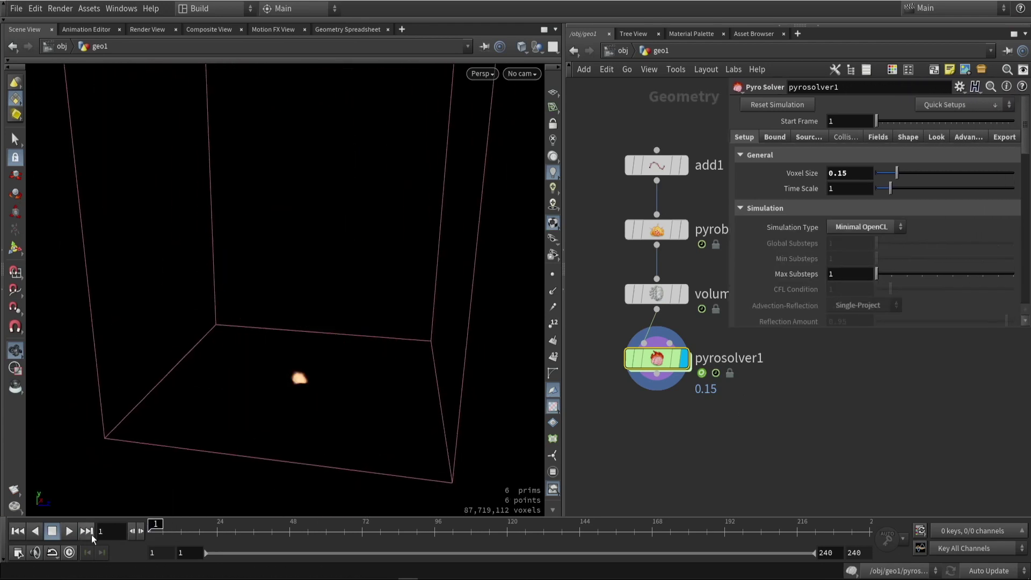
left_click(69, 531)
left_click_drag(347, 321, 160, 469)
left_click(68, 532)
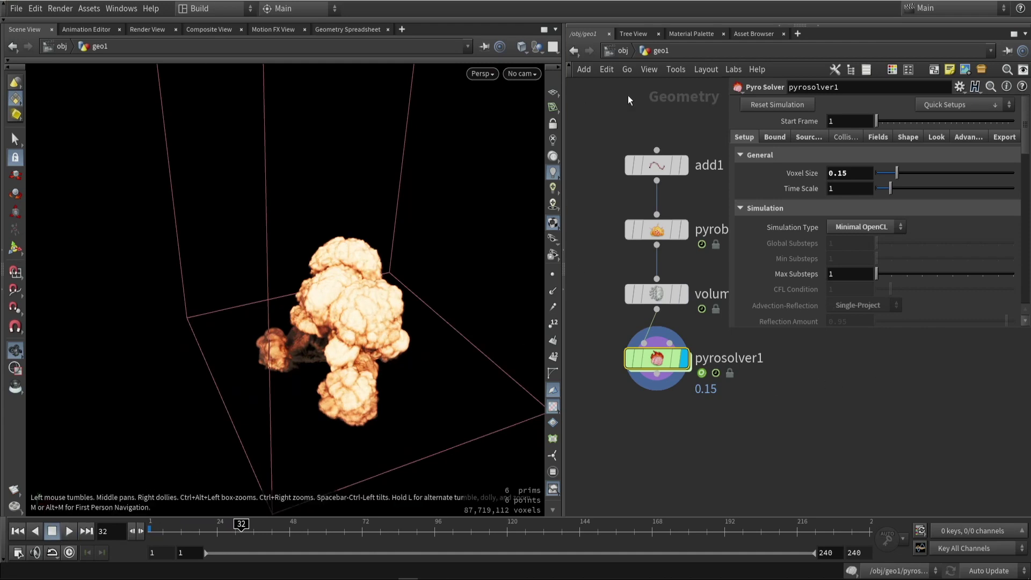
- Make room to see the node names and display the add1 node to view its source point
left_click_drag(730, 332, 802, 319)
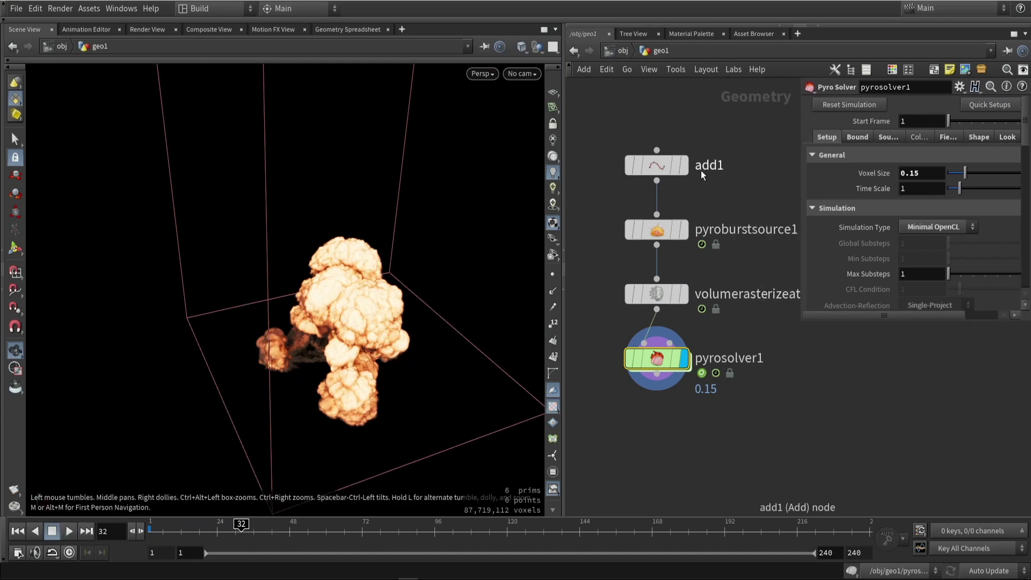
left_click(684, 166)
left_click(667, 169)
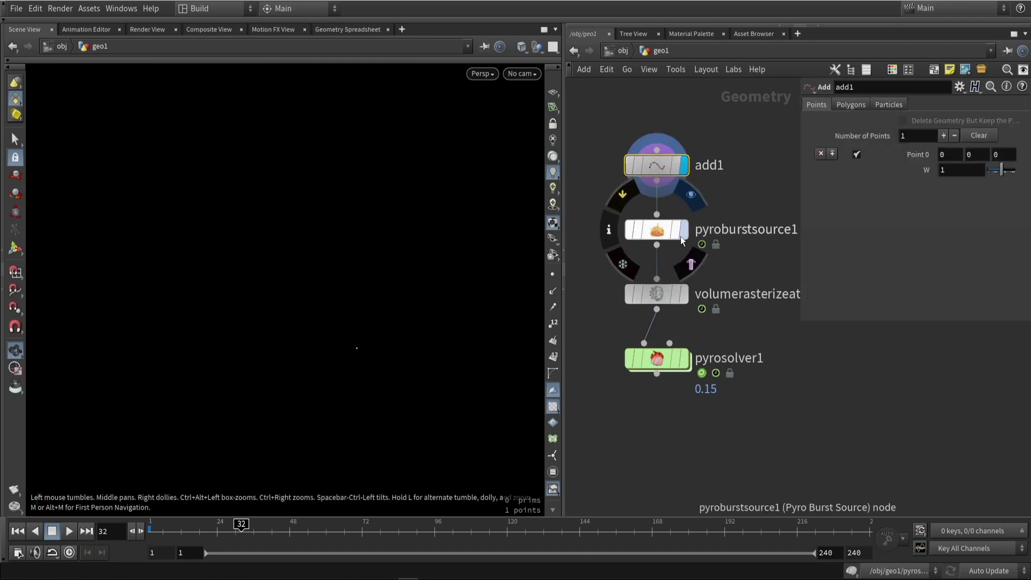
- Display the pyroburstsource1 node and examine its burst points over frames 1 to 3
left_click(652, 237)
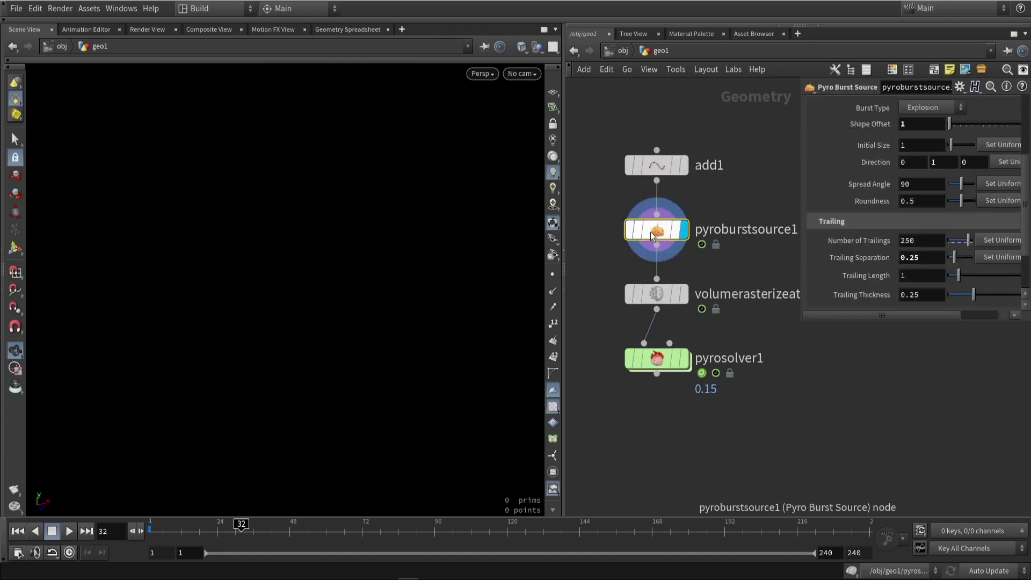
mouse_move(658, 235)
middle_click_drag(768, 217, 736, 230)
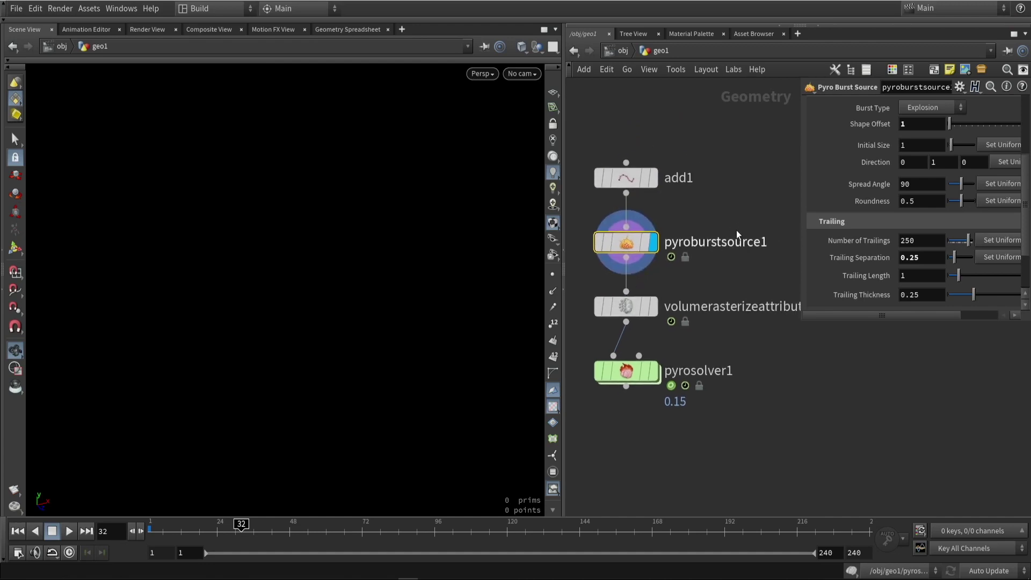
left_click_drag(174, 529, 137, 531)
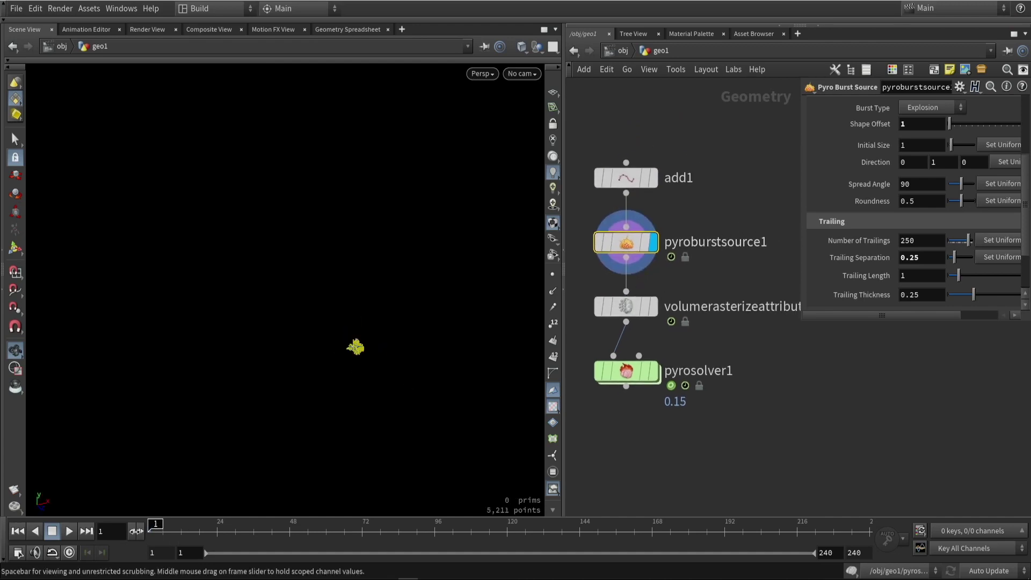
right_click_drag(363, 346, 352, 375)
left_click_drag(353, 374, 381, 363)
mouse_move(155, 525)
left_mouse_down()
mouse_move(168, 524)
mouse_move(155, 525)
left_mouse_up()
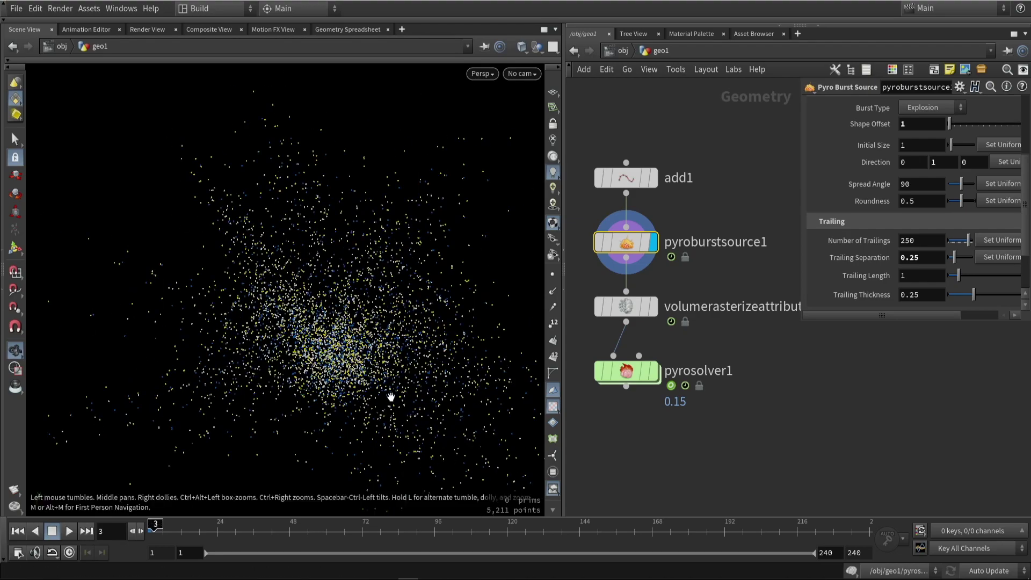
left_click_drag(450, 335, 352, 352)
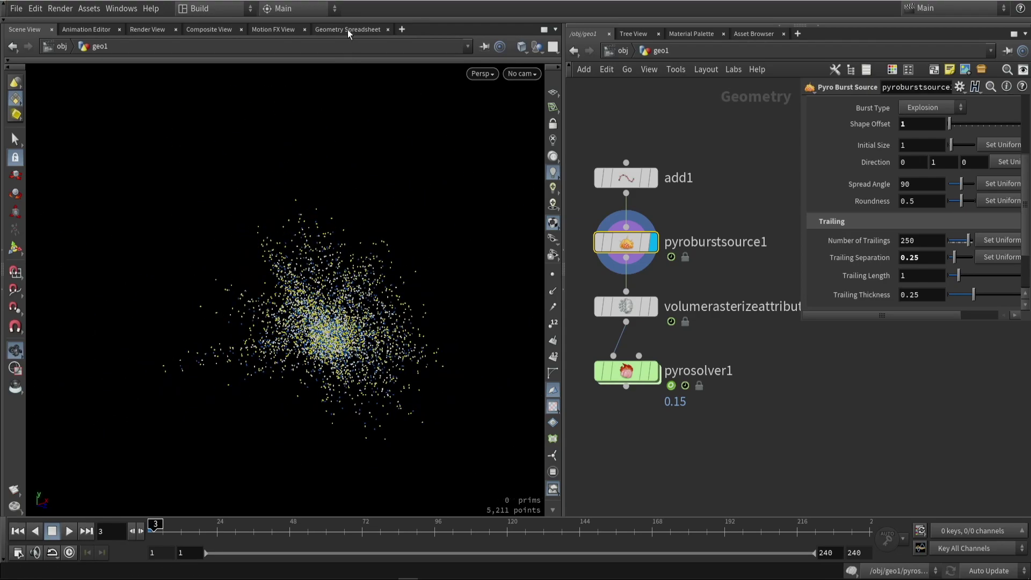
- Examine the burst points' velocity, temperature, pscale and density attributes in the geometry spreadsheet, then return to the scene view
left_click(327, 29)
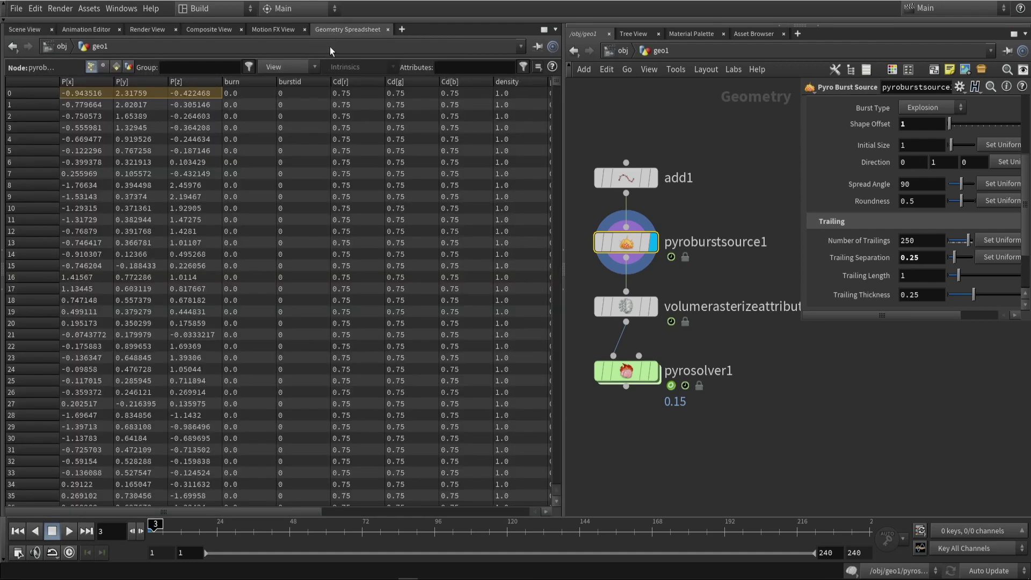
left_click_drag(234, 231, 472, 210)
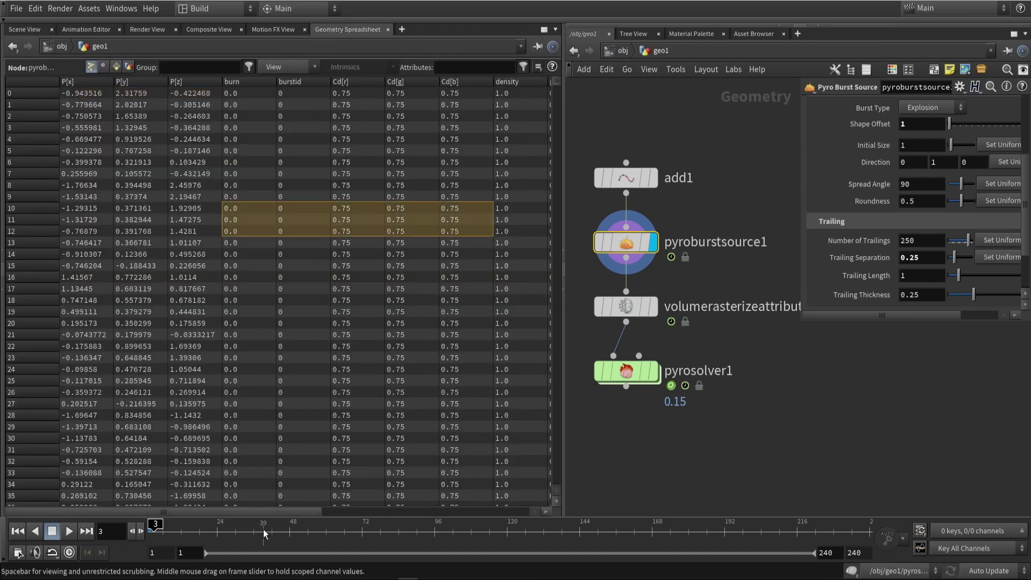
left_click_drag(269, 512, 494, 488)
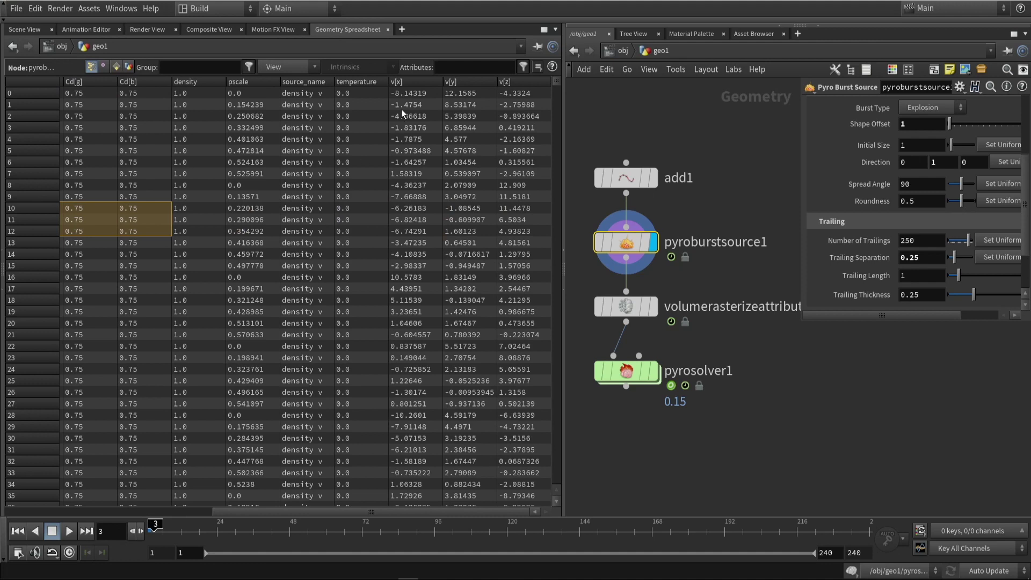
left_click_drag(397, 89, 485, 104)
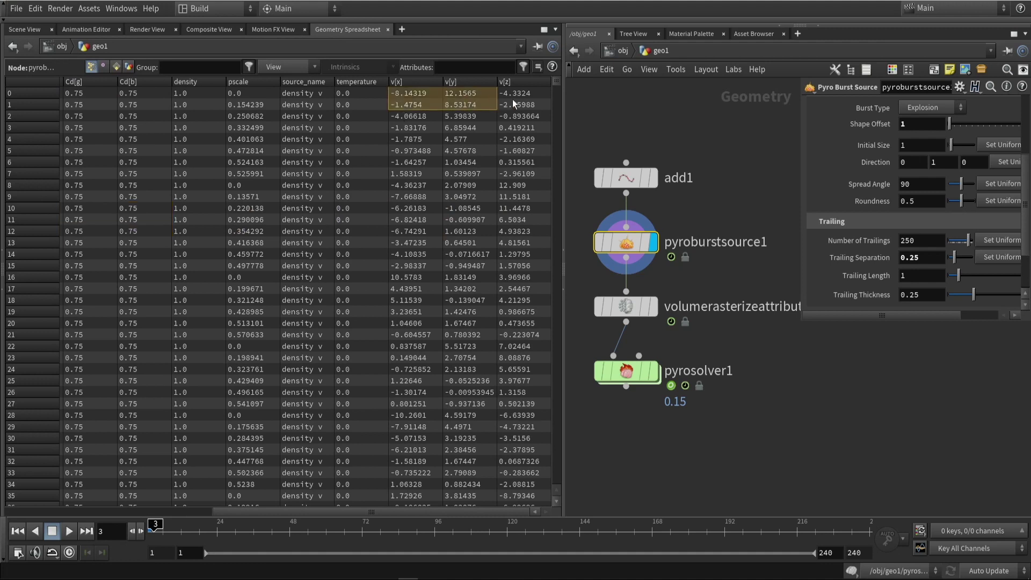
left_click_drag(343, 94, 353, 290)
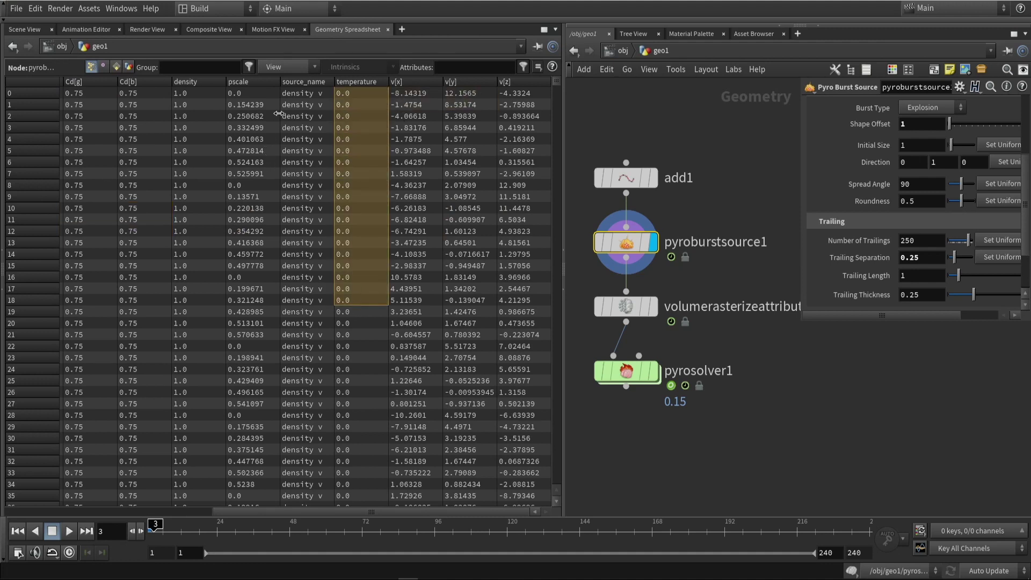
left_click_drag(246, 96, 229, 272)
left_click_drag(196, 163, 192, 313)
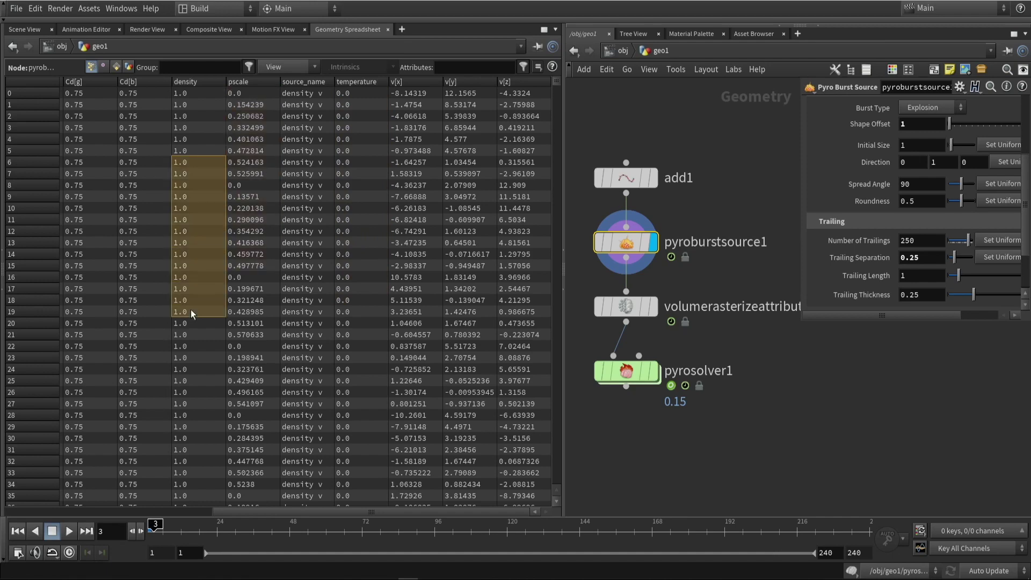
left_click(24, 31)
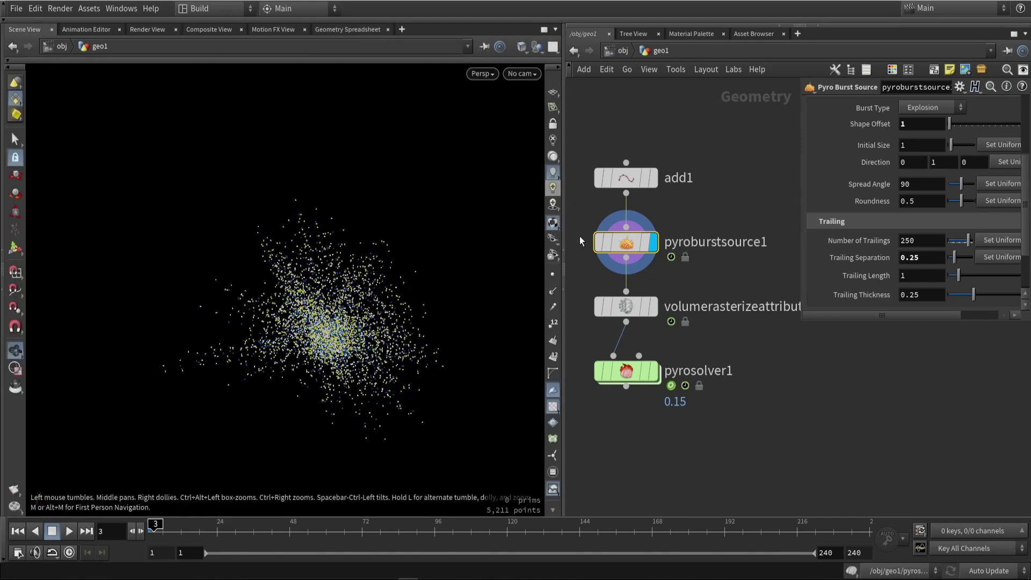
- Display the volumerasterizeattributes1 node and examine its source volume and the list of rasterized attributes
mouse_move(631, 247)
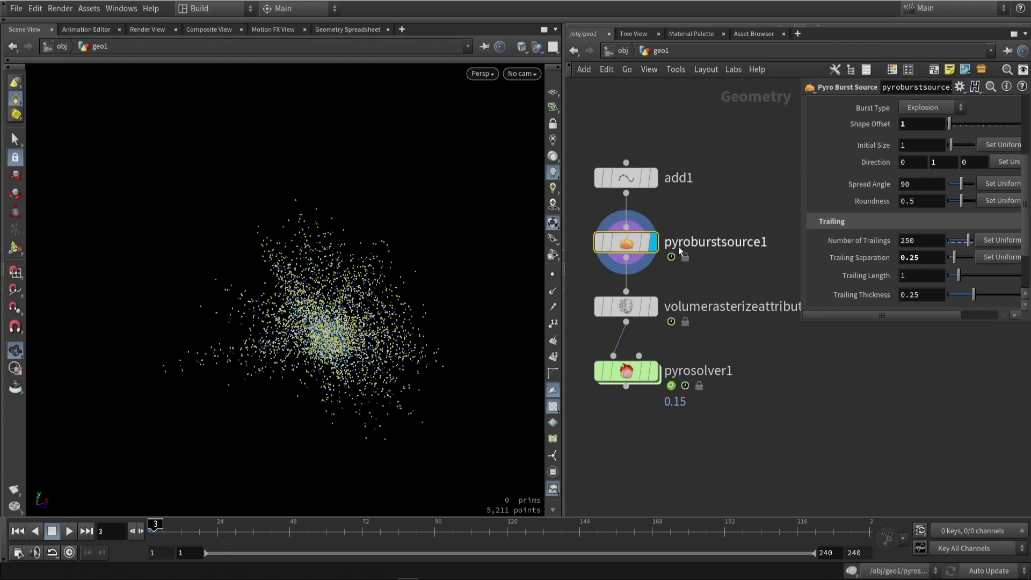
left_click(650, 306)
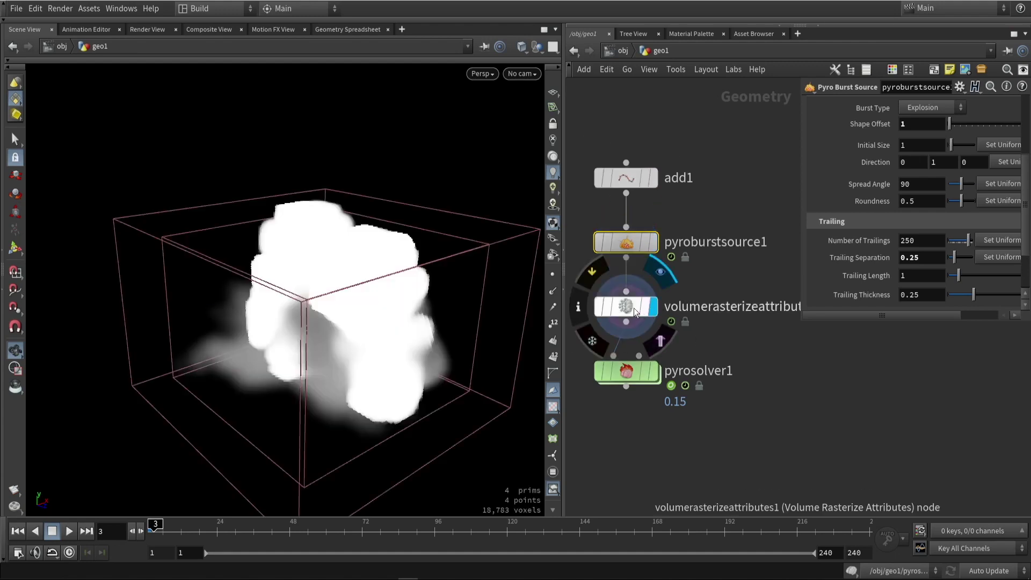
left_click(634, 308)
left_click_drag(333, 314, 408, 322)
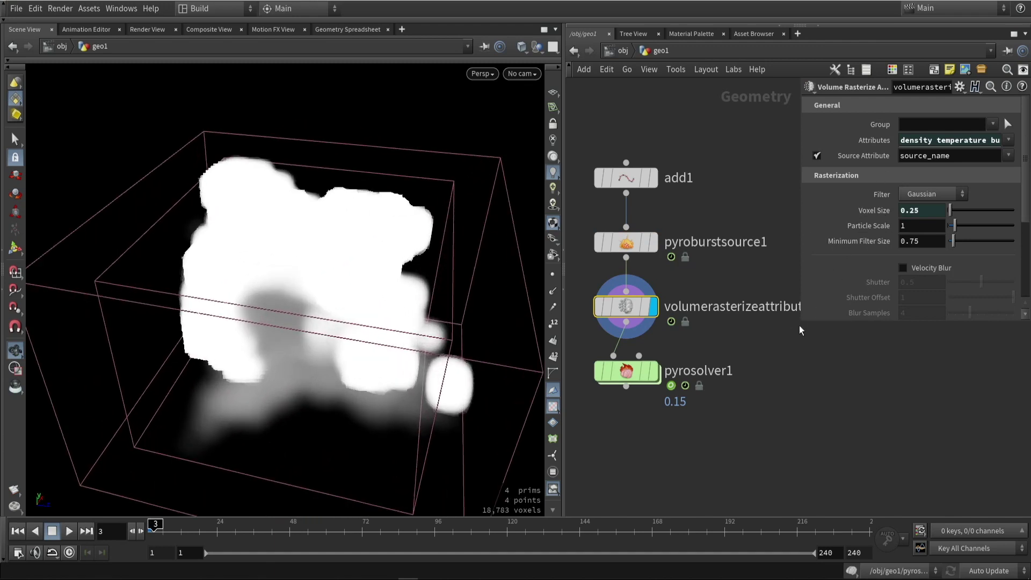
left_click_drag(801, 321, 701, 310)
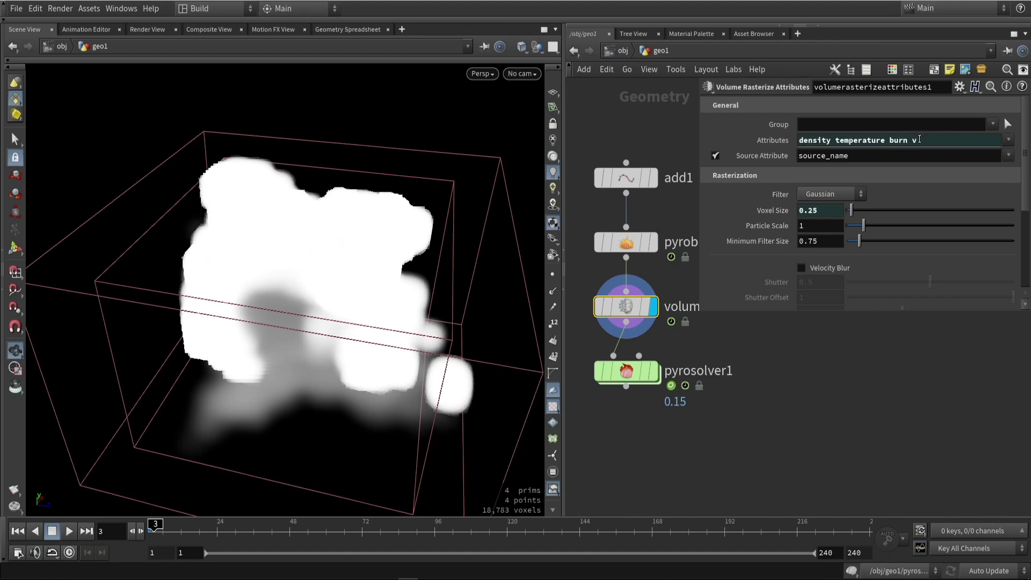
middle_click(675, 301)
left_click_drag(699, 314, 786, 288)
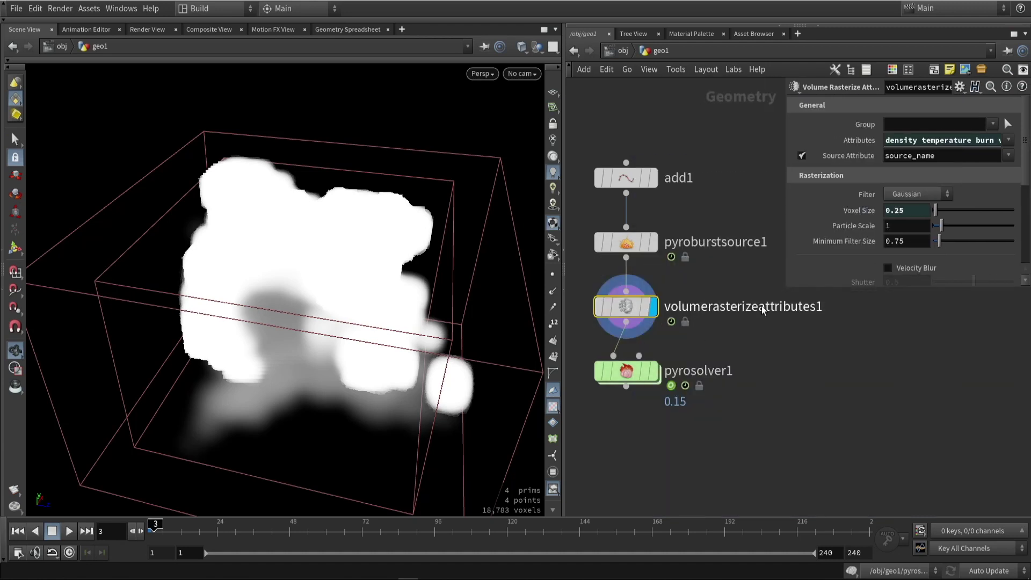
- Display the pyrosolver1 node again and view the whole explosion at frame 30
left_click(653, 370)
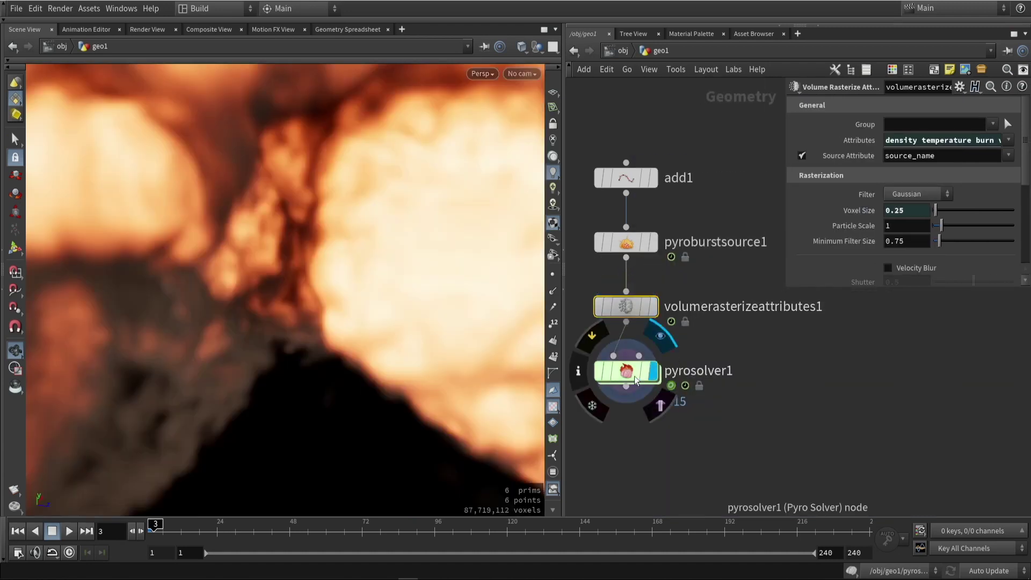
scroll(337, 315, "down", 10)
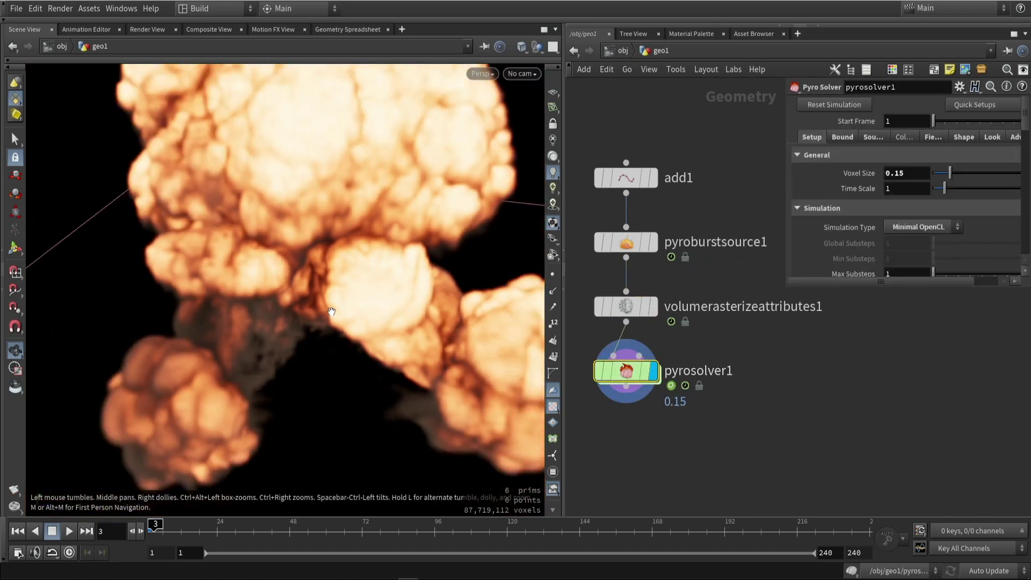
left_click_drag(366, 296, 403, 263)
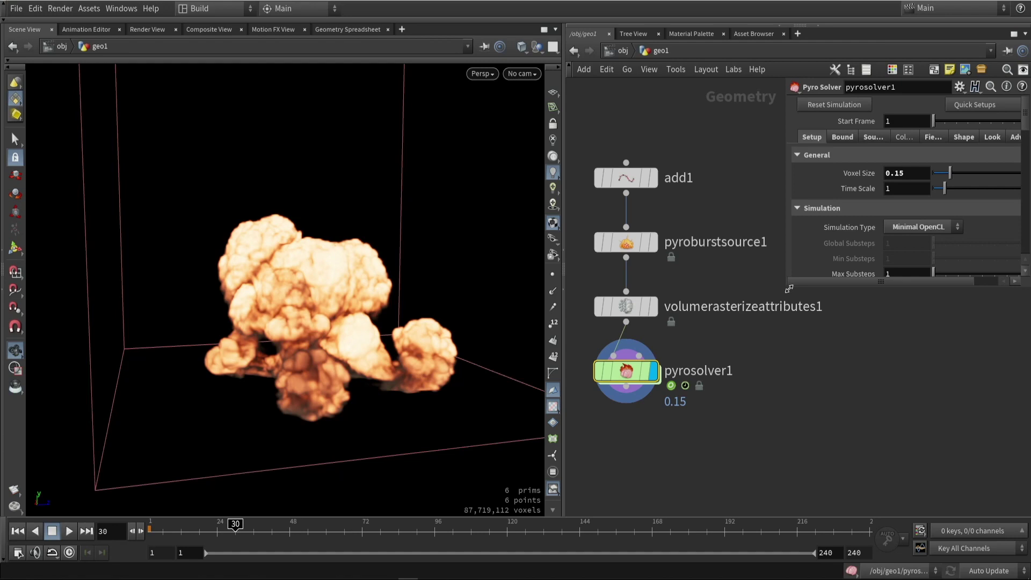
- Set the Pyro Solver's voxel size to 0.3 and replay the simulation from frame 1
left_click_drag(789, 289, 700, 344)
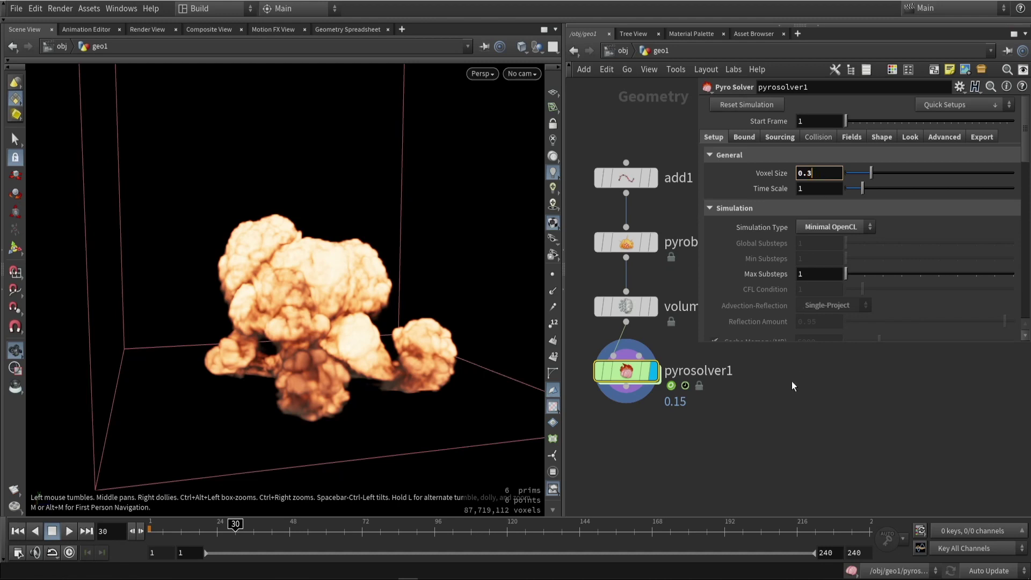
key("Return")
left_click(154, 531)
left_click(72, 531)
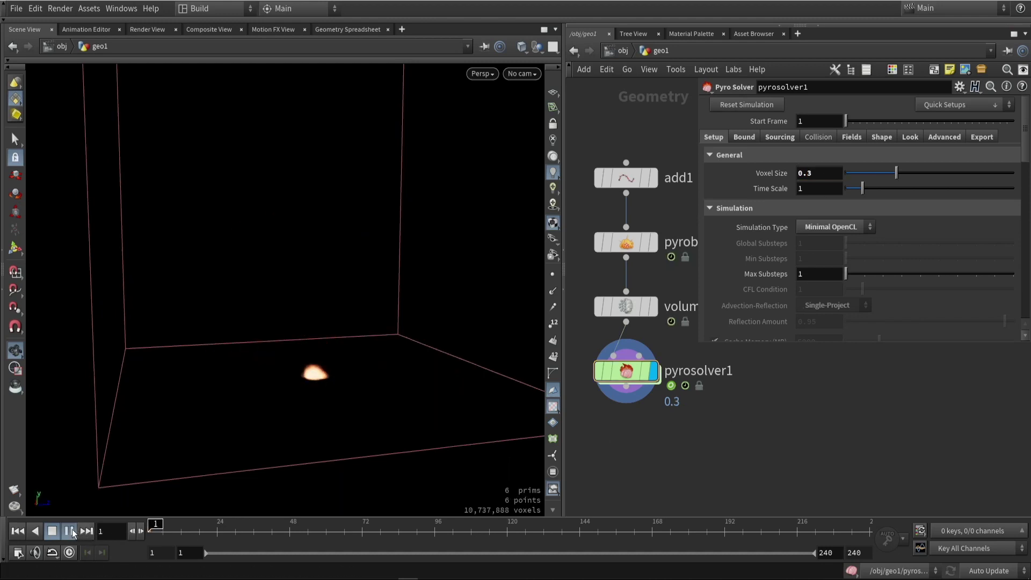
left_click_drag(346, 313, 148, 491)
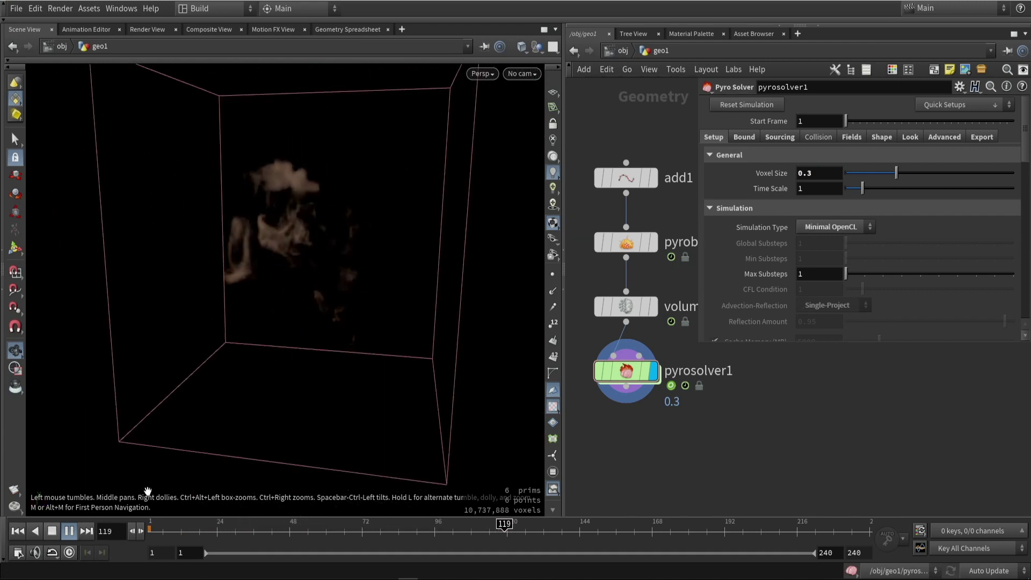
- Stop the playback at frame 60 and review the Pyro Solver's voxel size and available simulation types
left_click(52, 531)
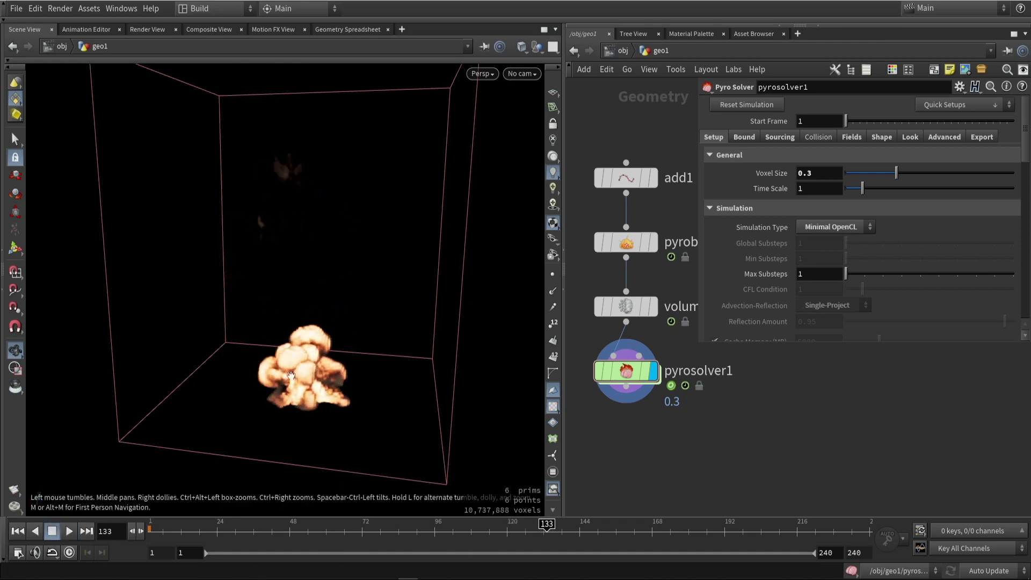
mouse_move(323, 529)
left_mouse_down()
mouse_move(357, 529)
mouse_move(326, 529)
left_mouse_up()
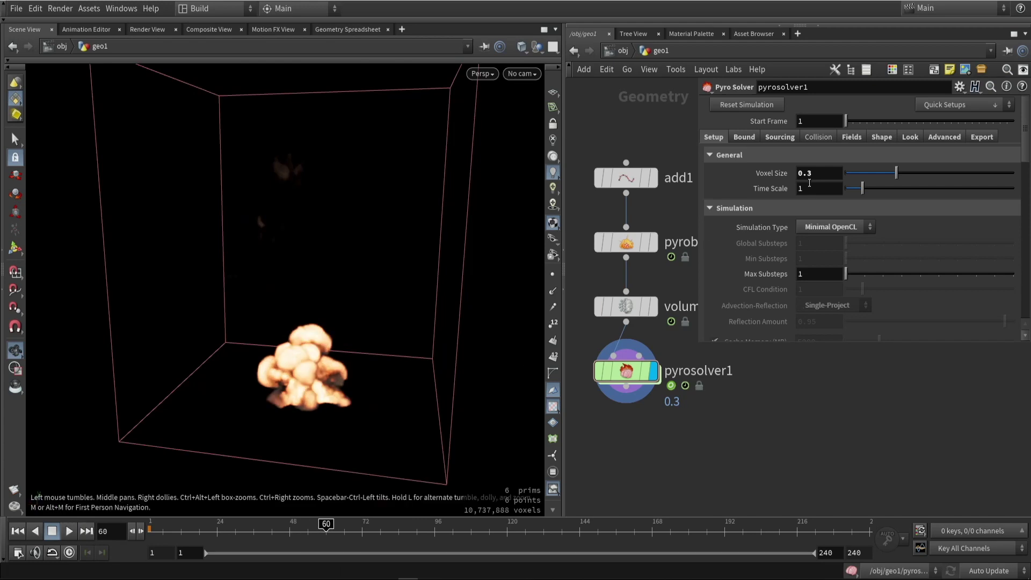
left_click(824, 173)
scroll(772, 249, "down", 3)
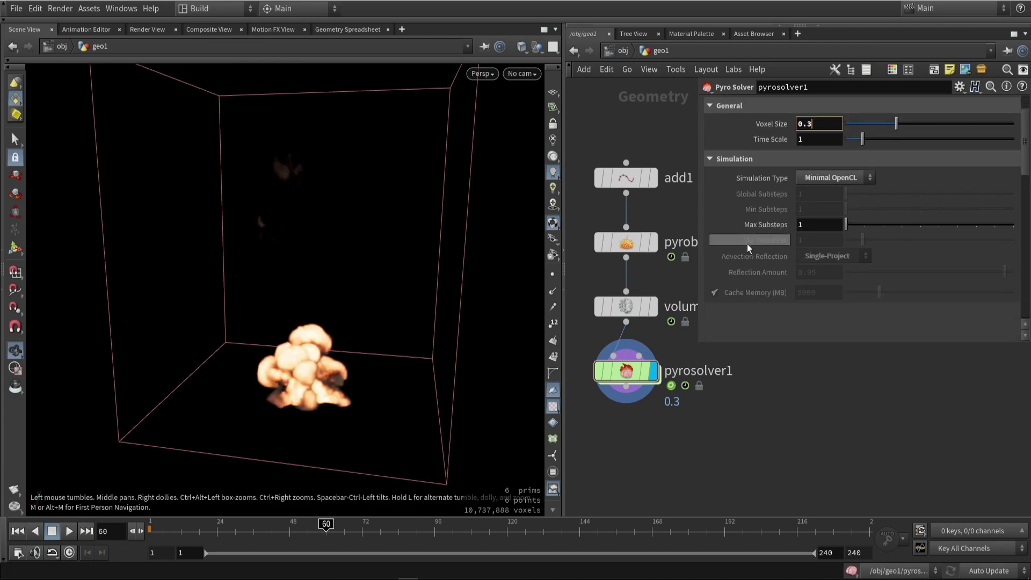
left_click(831, 178)
left_click(836, 179)
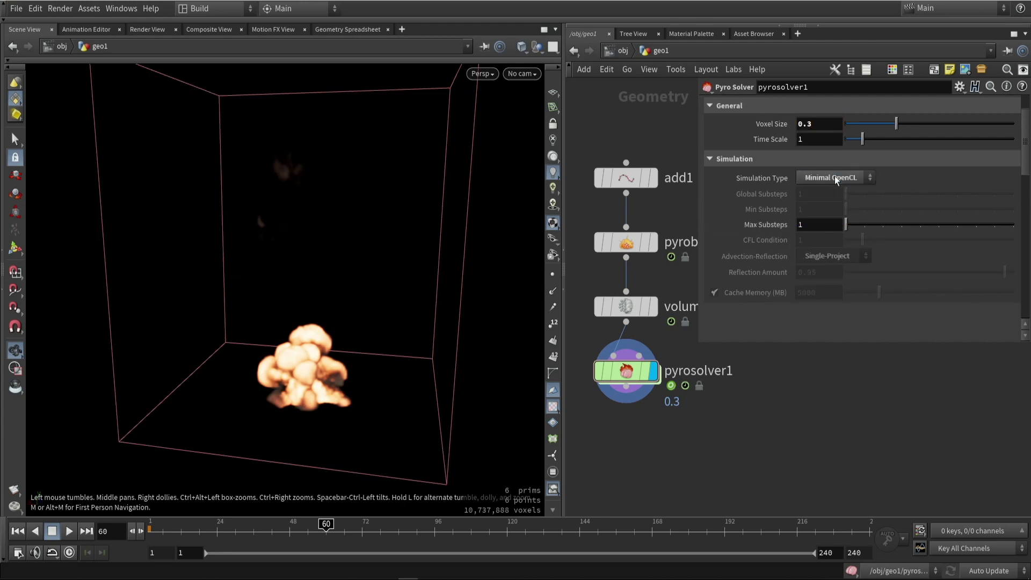
left_click(821, 183)
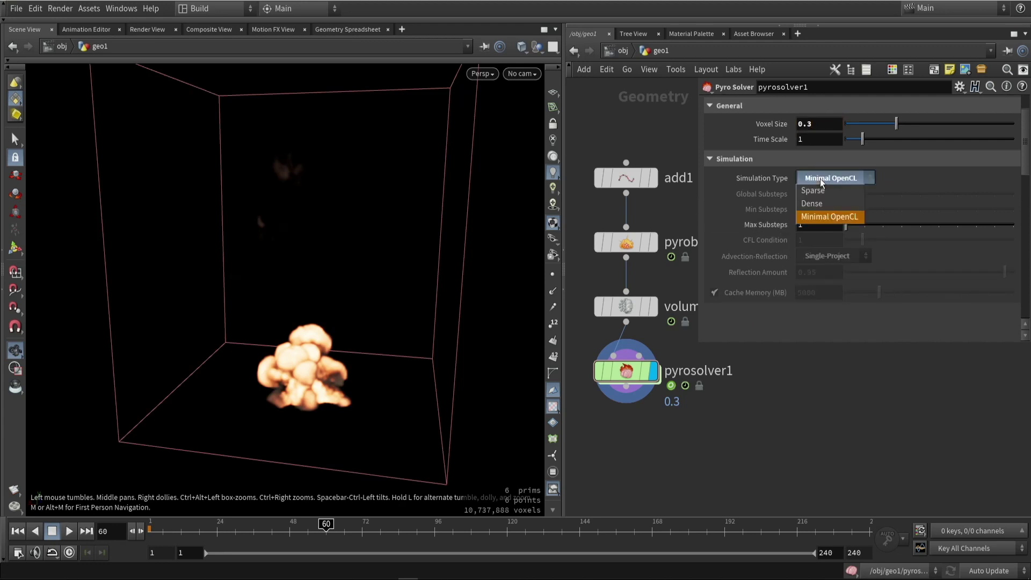
left_click(821, 182)
scroll(759, 192, "up", 3)
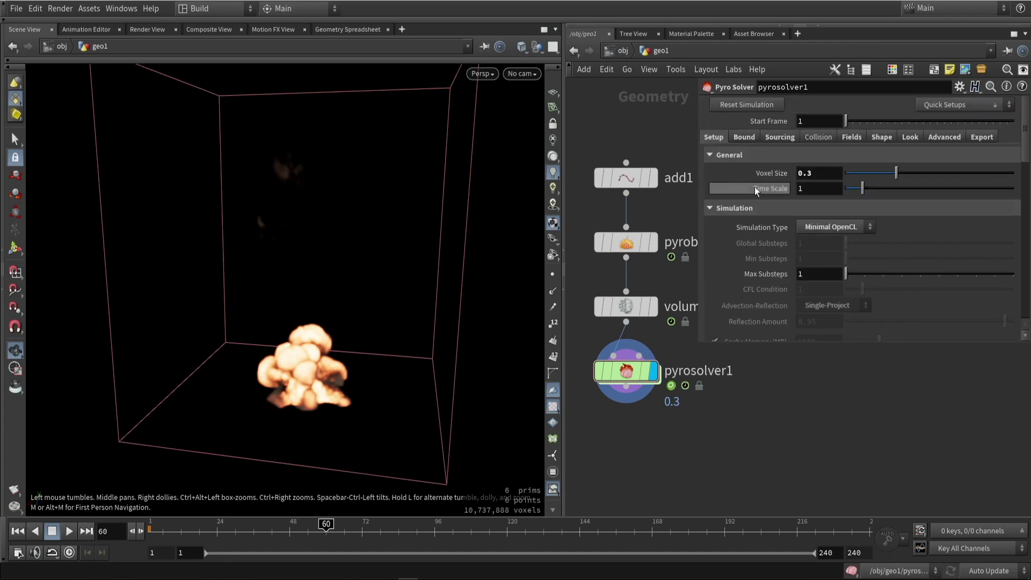
- Examine the Pyro Solver's bound size and center settings against the whole bounding box around the explosion
left_click(748, 138)
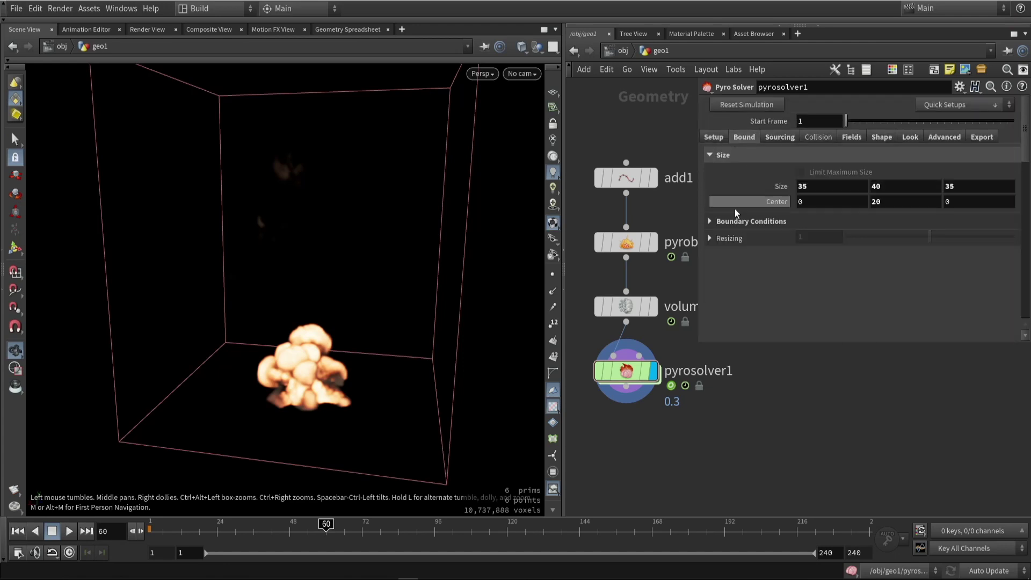
right_click_drag(407, 339, 275, 369)
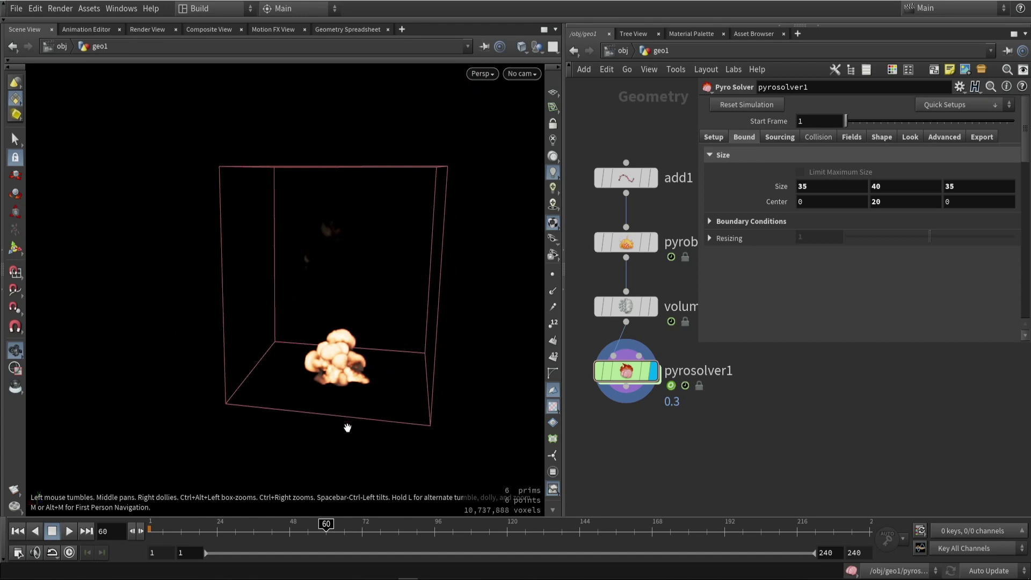
left_click_drag(351, 320, 345, 375)
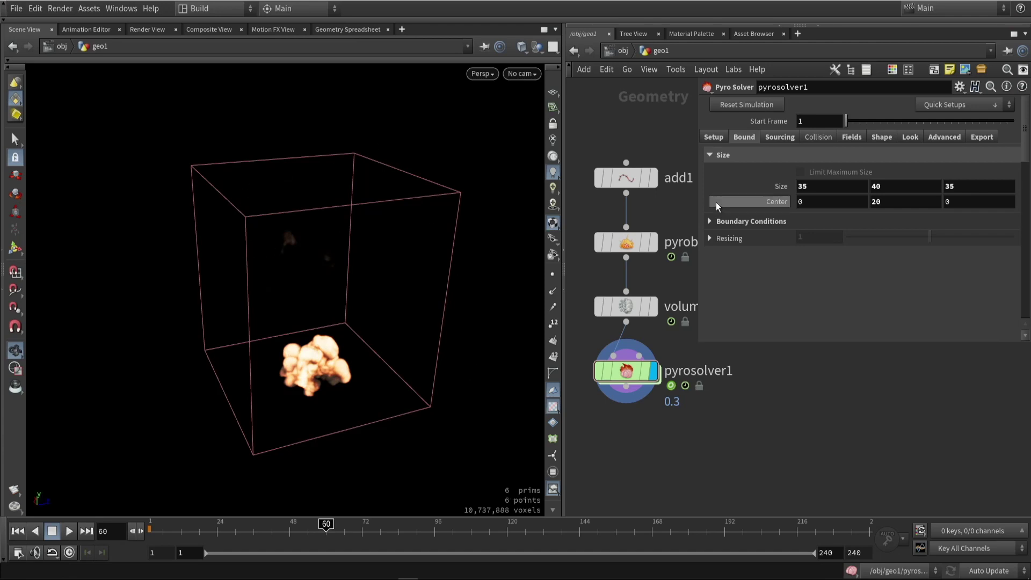
- Examine the solver's source volumes and expand Limit Source Range to view its frame range and cycle length
left_click(779, 138)
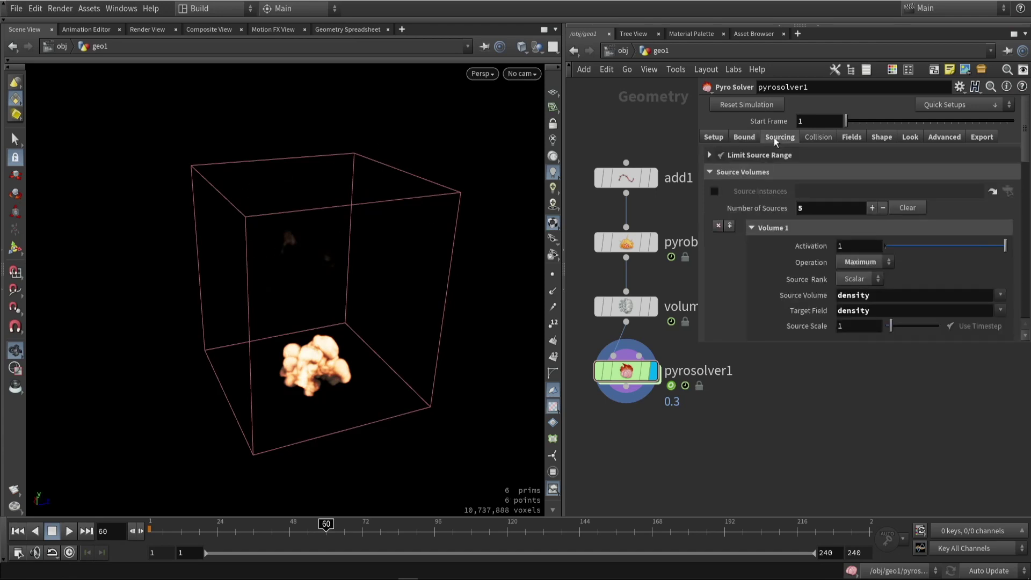
scroll(738, 215, "down", 10)
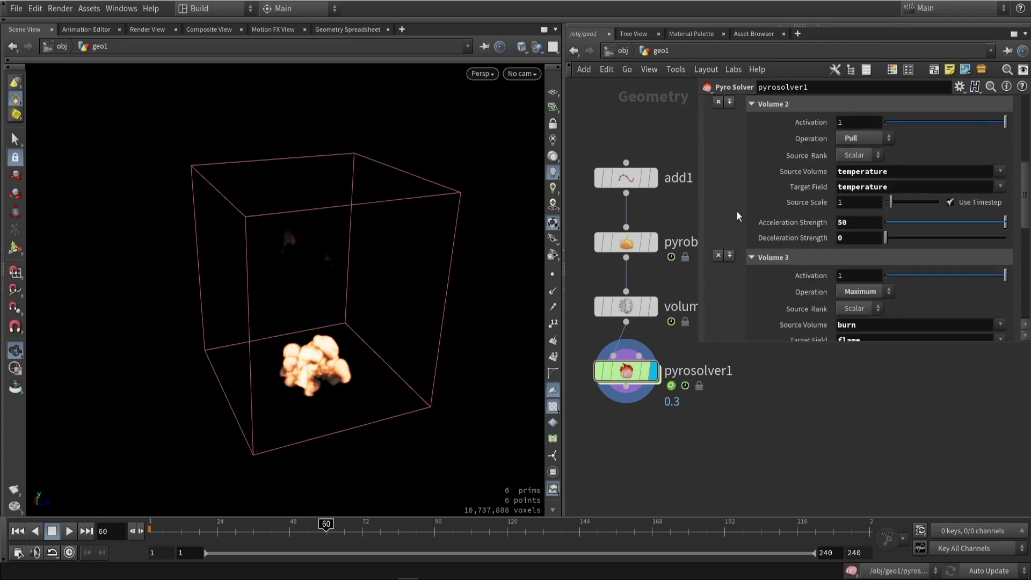
scroll(739, 216, "up", 3)
scroll(861, 161, "up", 6)
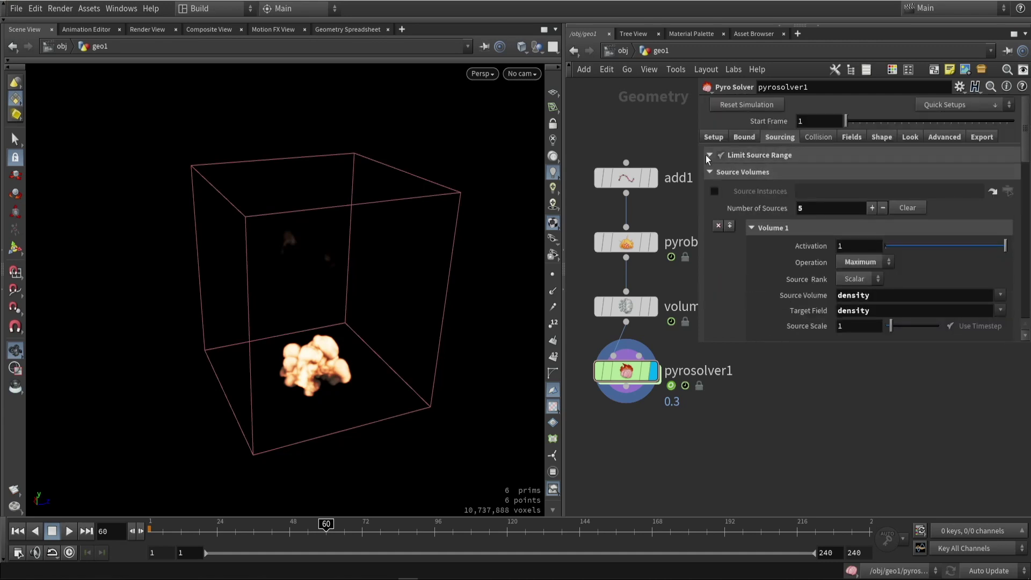
left_click(709, 156)
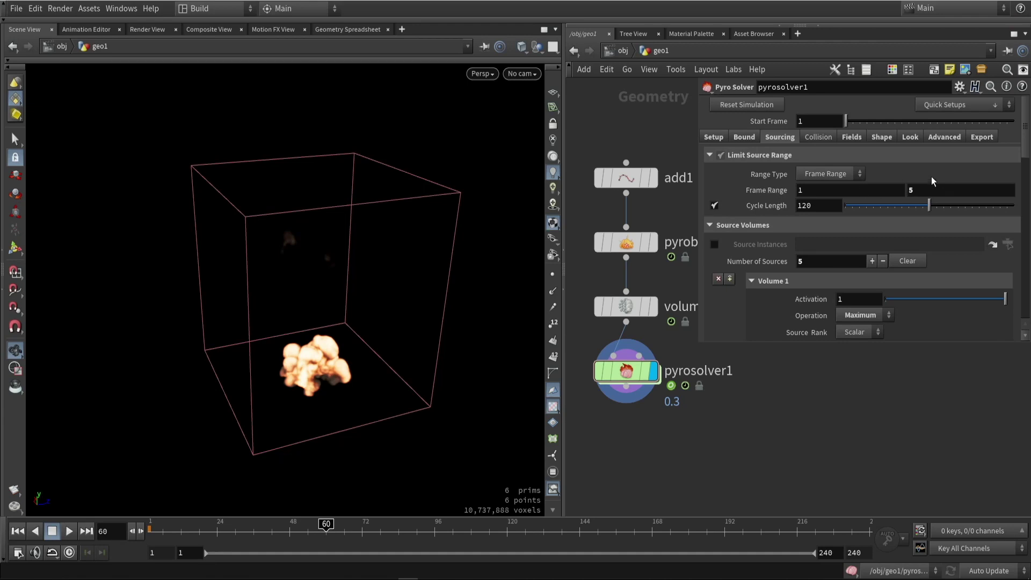
- Review the solver's collision settings and collision input, as well as its density and temperature field settings
left_click(814, 139)
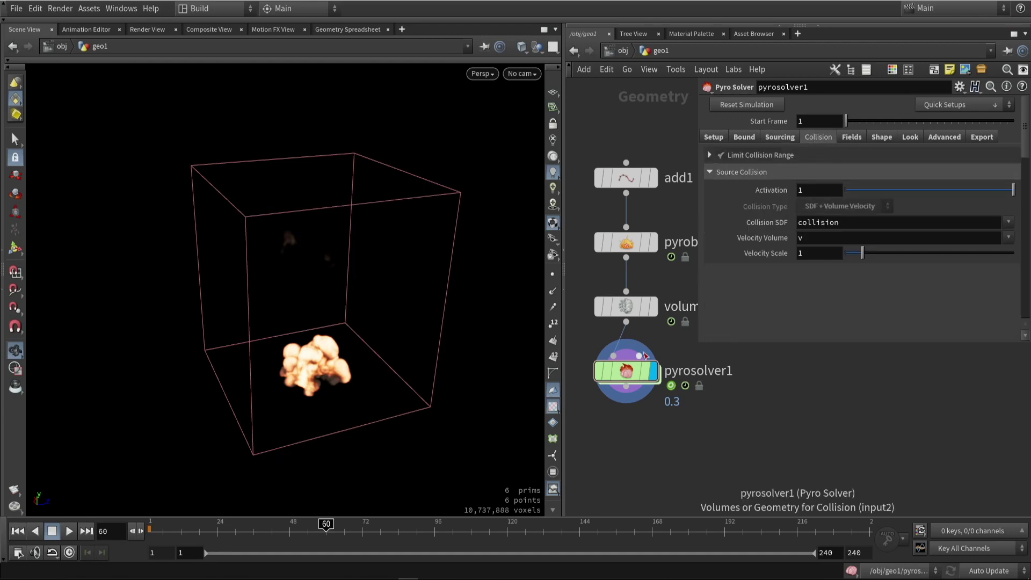
mouse_move(639, 355)
left_mouse_down()
mouse_move(663, 342)
mouse_move(642, 353)
left_mouse_up()
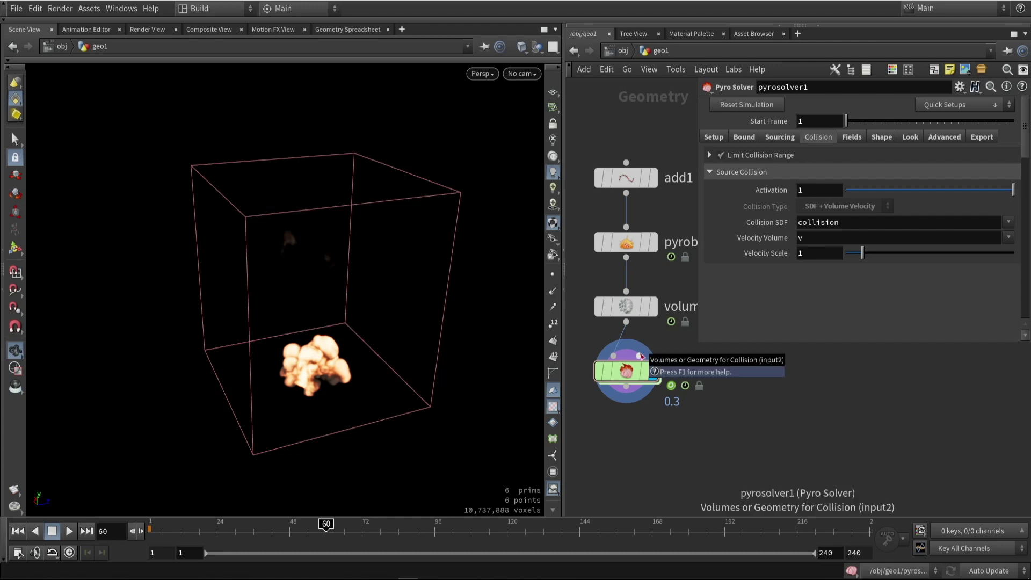
left_click(850, 138)
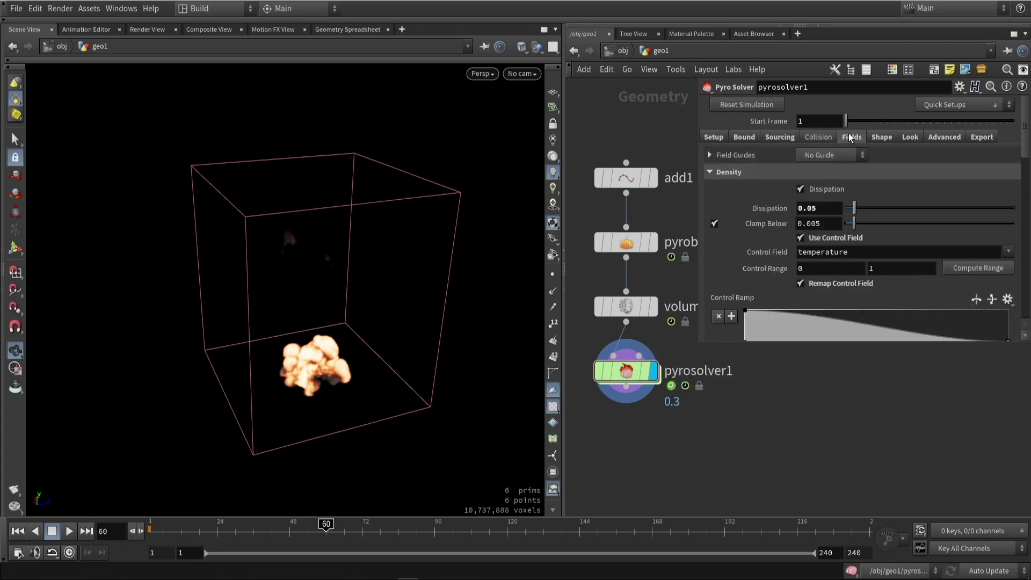
left_click(726, 173)
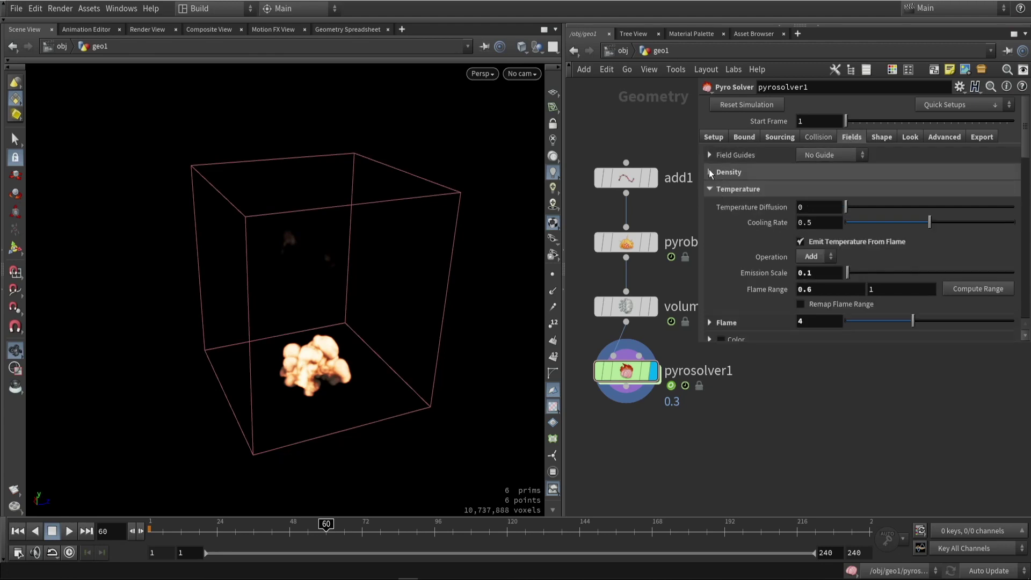
left_click(709, 190)
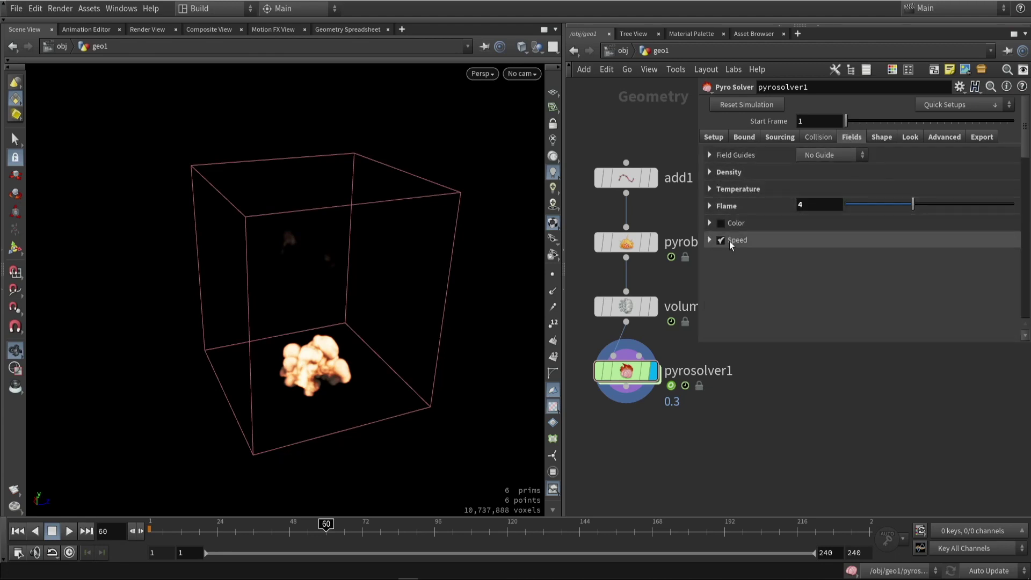
- Preview the Density field guide beside the explosion and set Field Guides back to No Guide
left_click(845, 161)
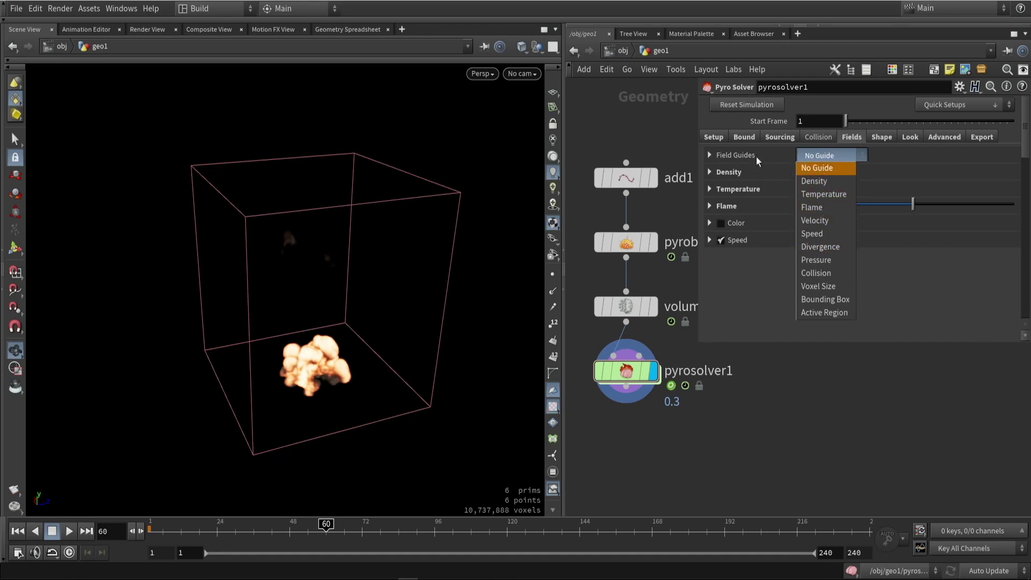
left_click(828, 188)
left_click_drag(507, 341, 455, 297)
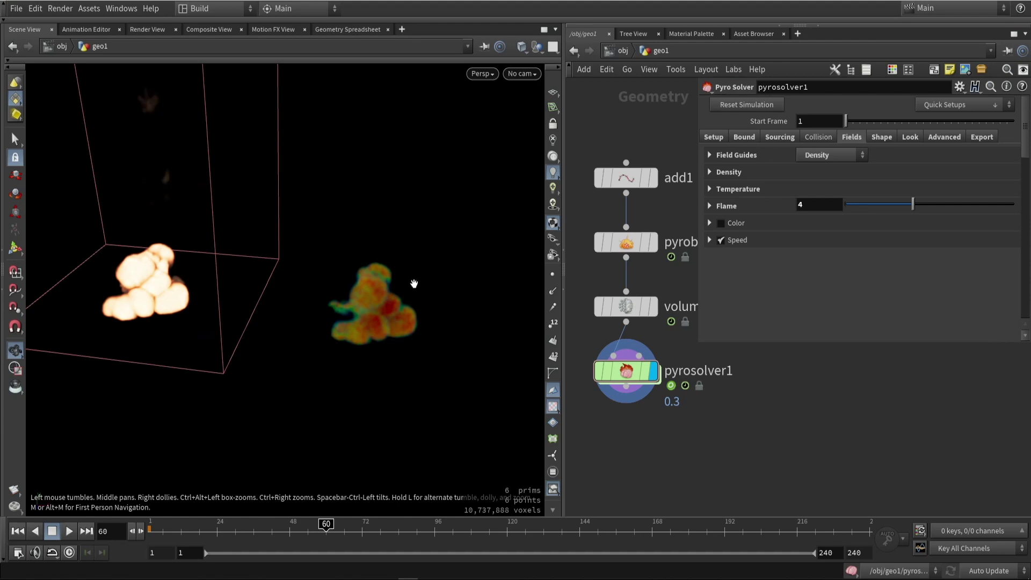
left_click(833, 155)
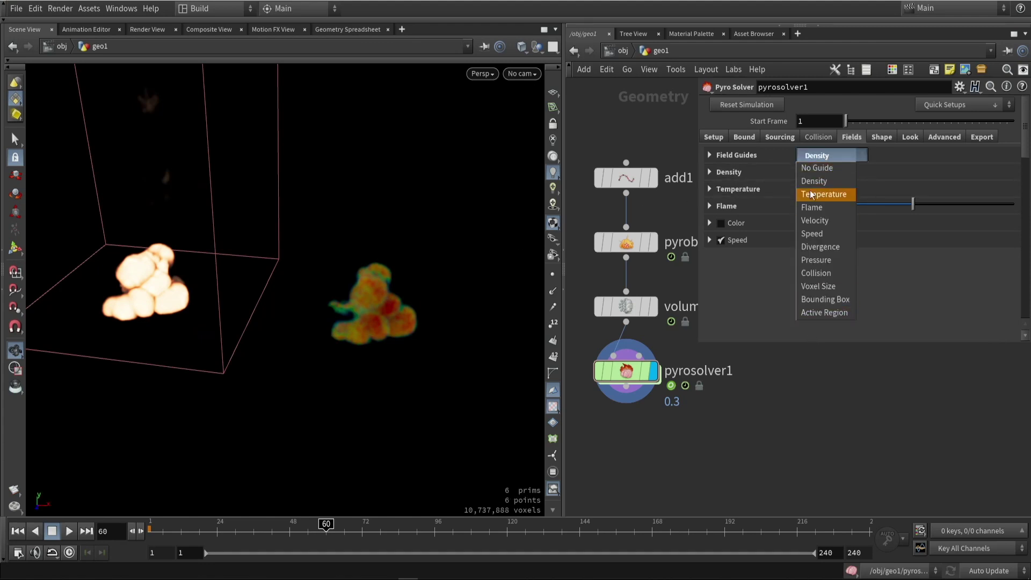
left_click(821, 169)
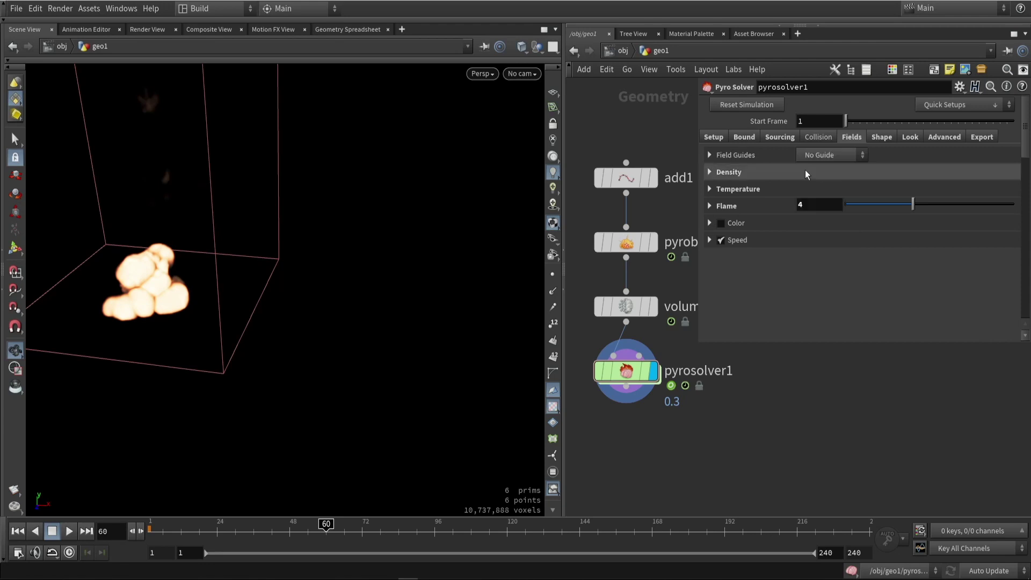
left_click_drag(188, 268, 280, 269)
- Review the solver's shape forces and the shape guide options, leaving Shape Guides at No Guide
left_click(887, 139)
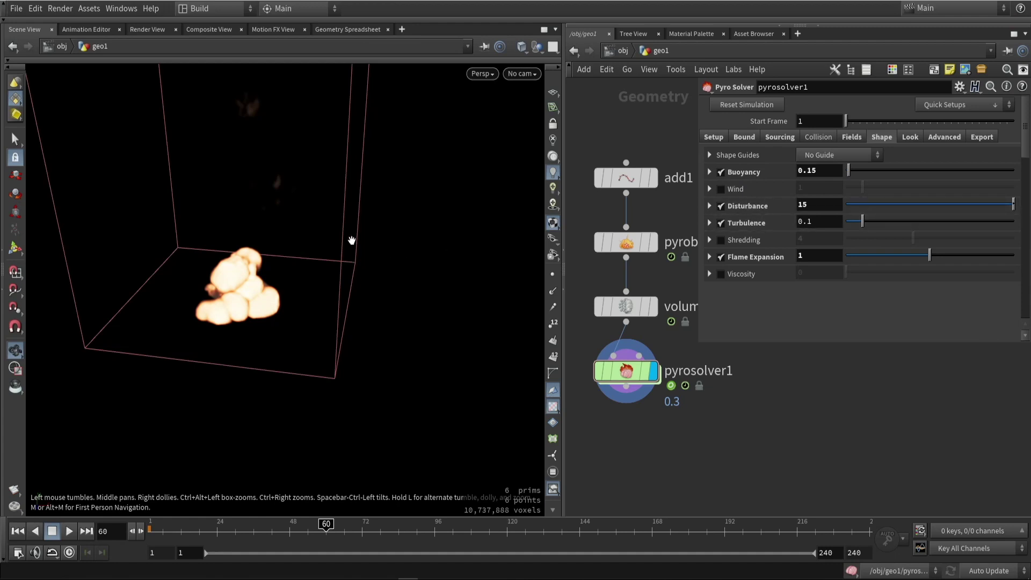
left_click_drag(305, 213, 414, 252)
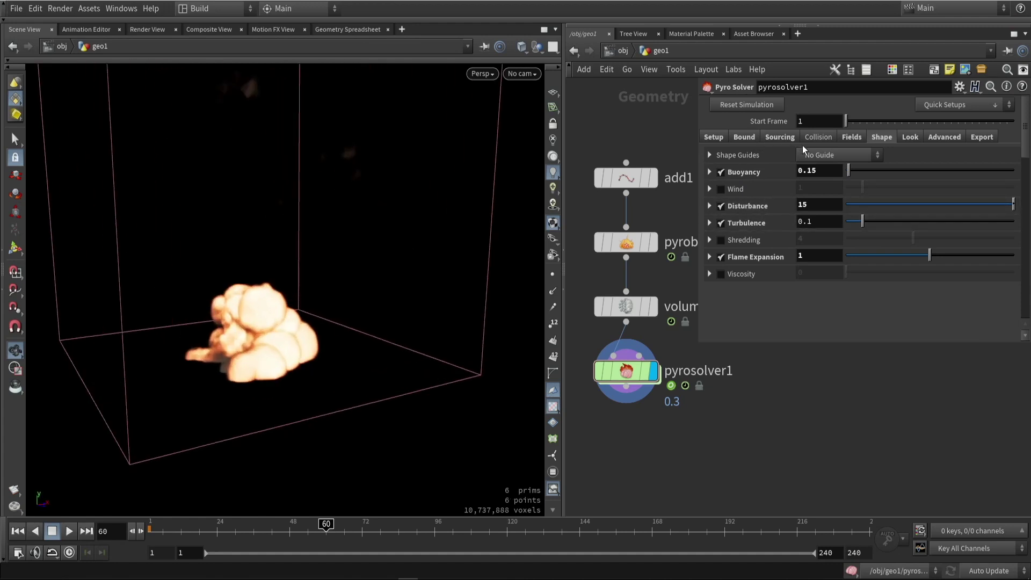
left_click(824, 155)
left_click(827, 167)
left_click_drag(412, 225, 340, 284)
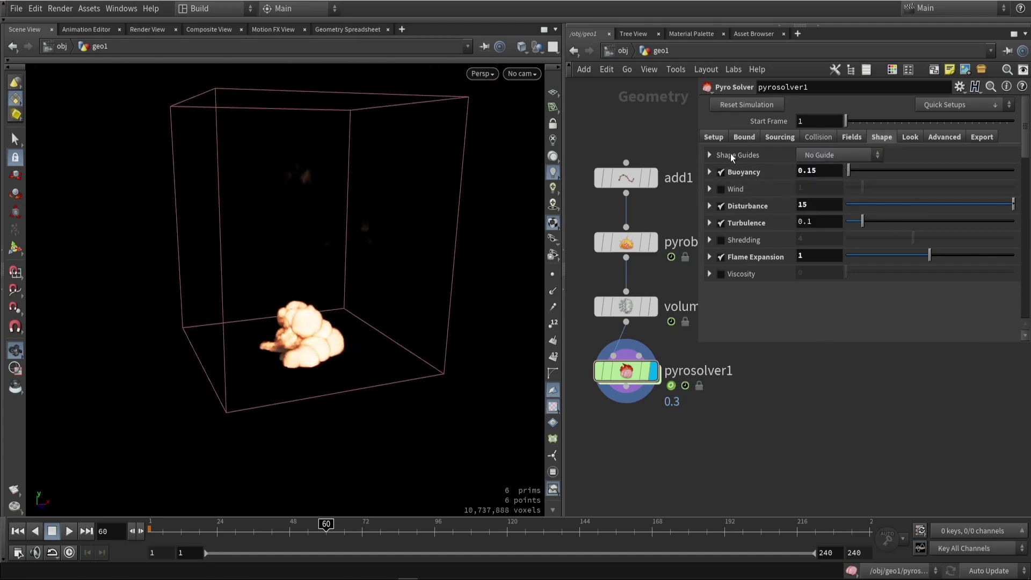
- Set the smoke's Density Scale to 10 in the solver's look settings and inspect the explosion up close
left_click(903, 137)
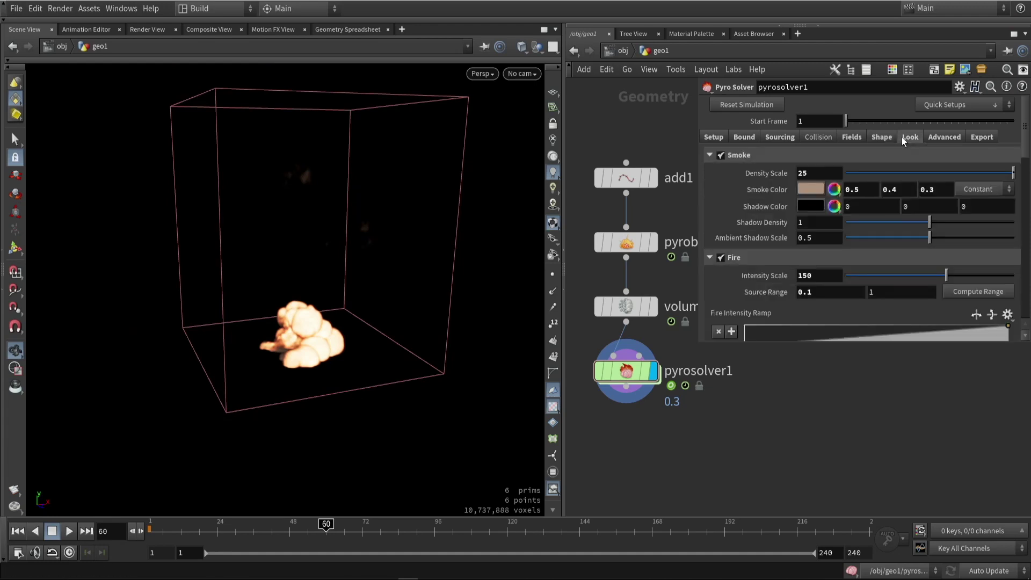
scroll(343, 309, "up", 5)
left_click_drag(203, 369, 494, 306)
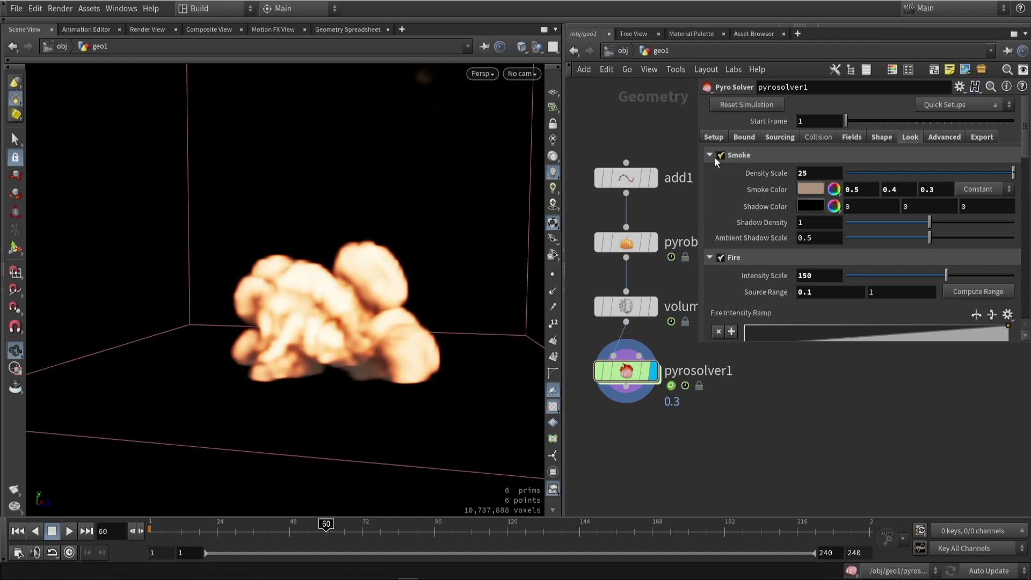
left_click_drag(913, 173, 1018, 180)
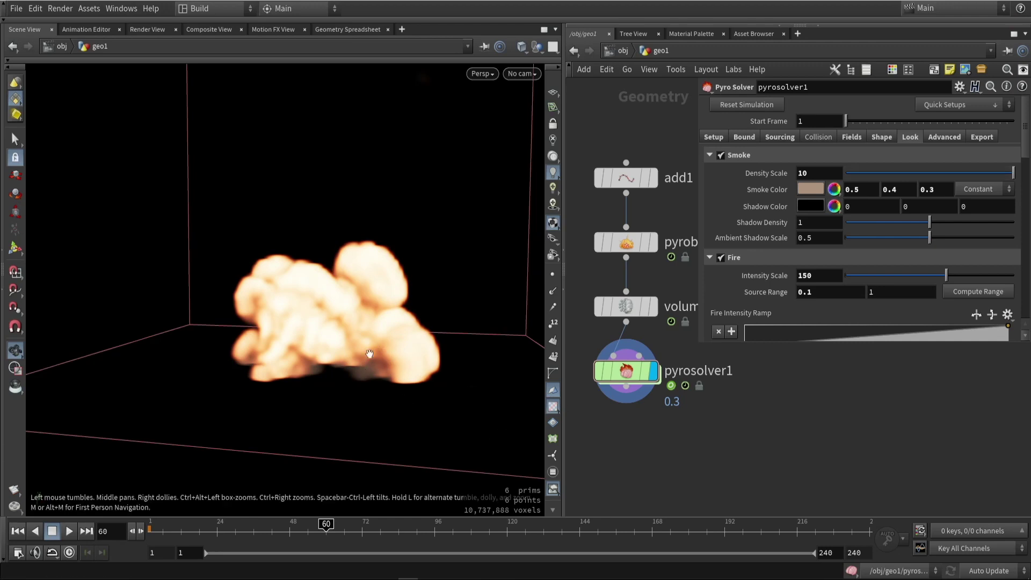
left_click_drag(369, 353, 457, 335)
- Try the Physical Blackbody color mode for the fire, compare the look, and switch back to Color Ramp
scroll(727, 197, "down", 2)
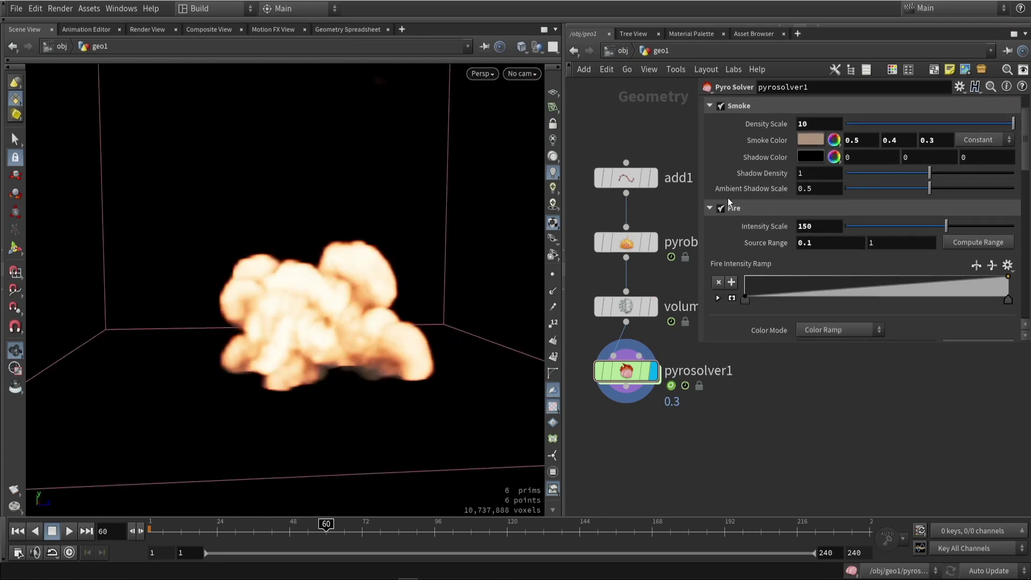
scroll(728, 199, "down", 4)
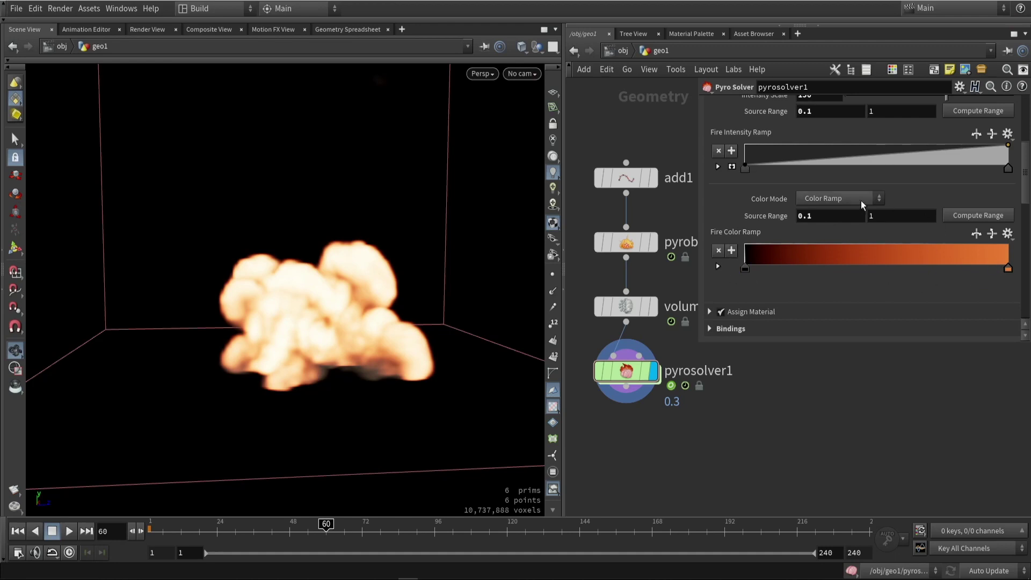
left_click(823, 197)
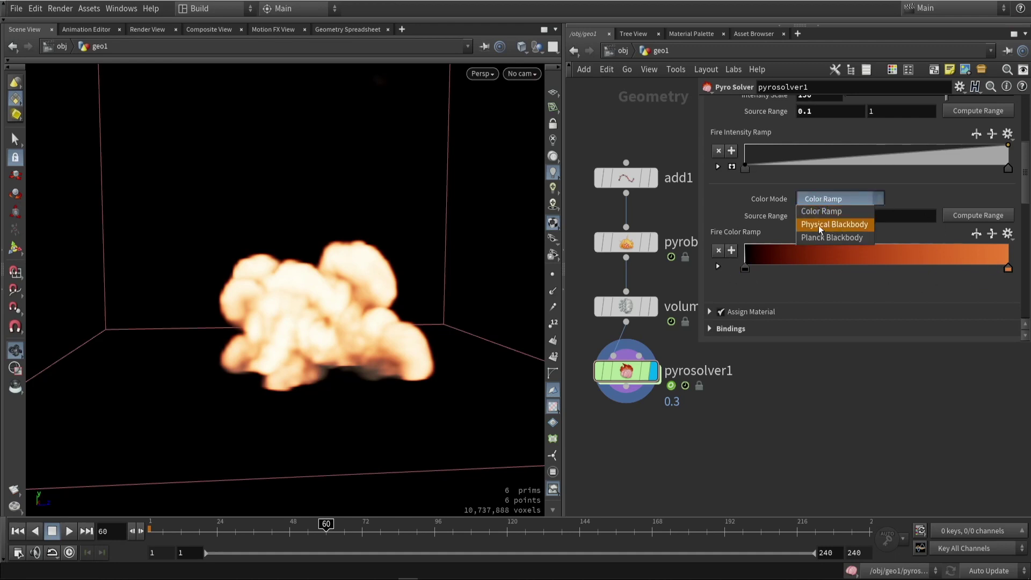
left_click(848, 224)
left_click_drag(419, 256, 387, 265)
left_click_drag(879, 214, 843, 211)
left_click(845, 199)
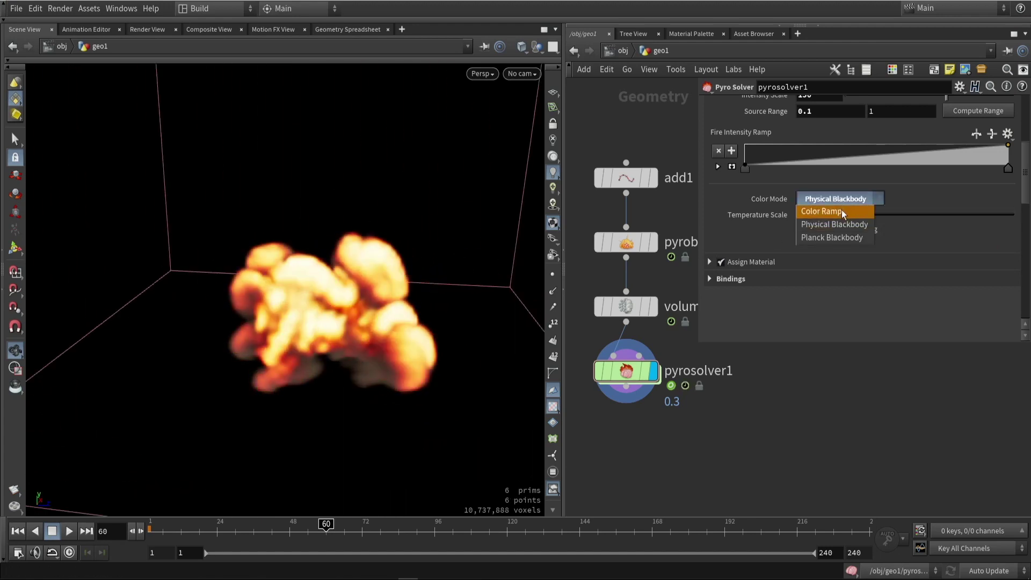
left_click(842, 211)
scroll(750, 258, "down", 2)
scroll(779, 202, "up", 5)
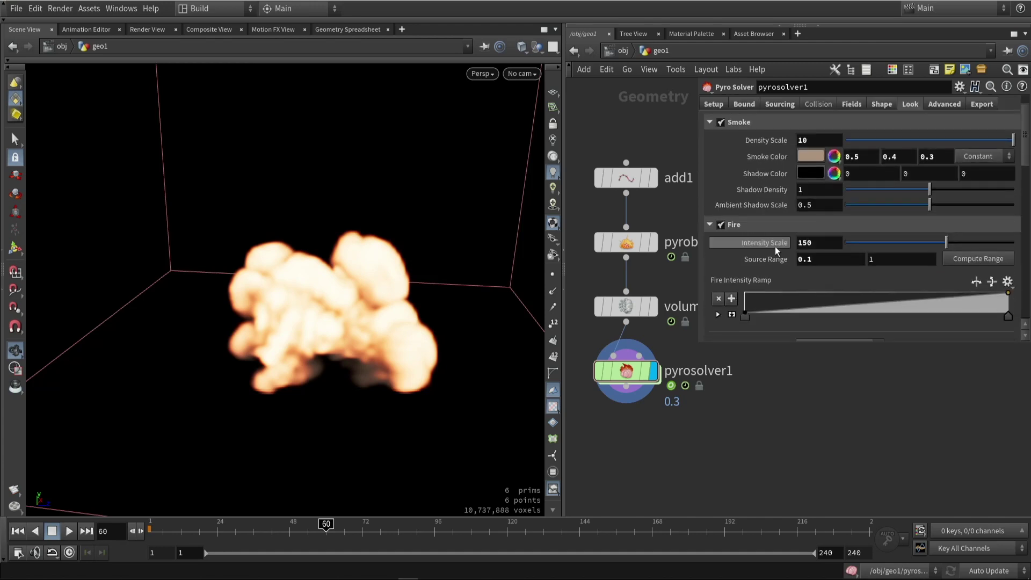
left_click_drag(386, 264, 318, 267)
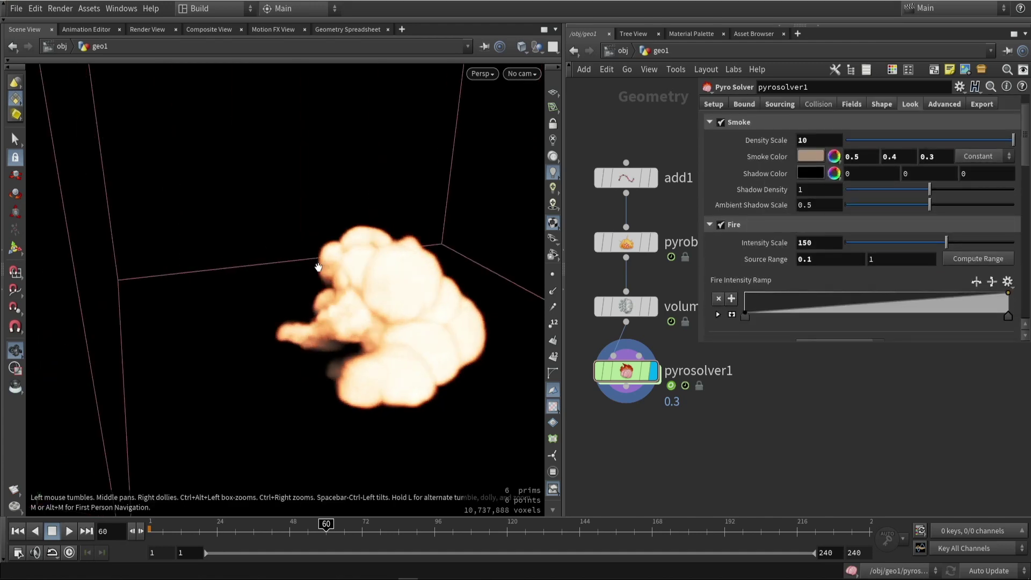
scroll(745, 198, "up", 2)
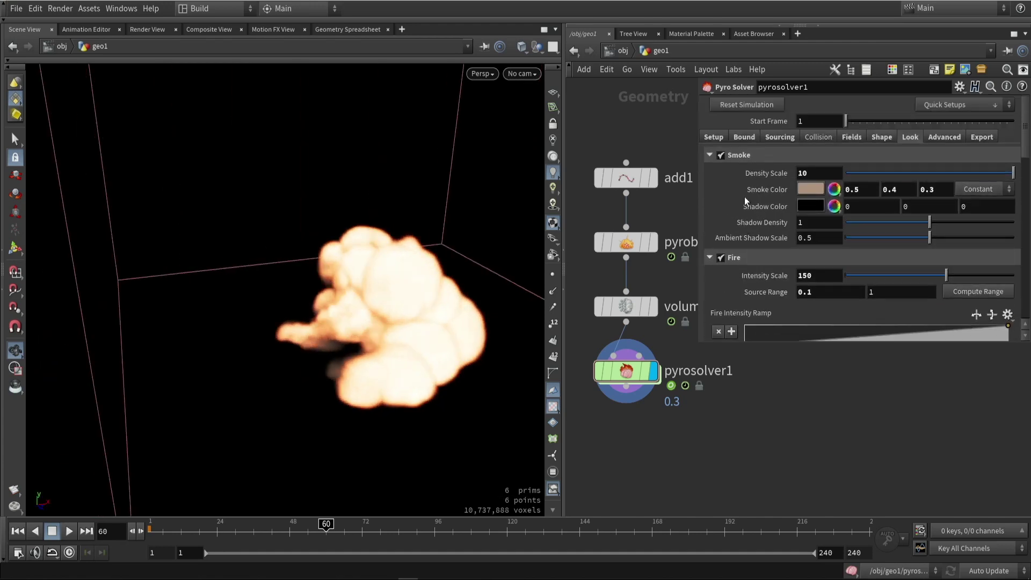
- Review the solver's advanced solving and advection settings, and check the list of exported fields
left_click(937, 143)
scroll(934, 167, "down", 3)
scroll(933, 179, "up", 3)
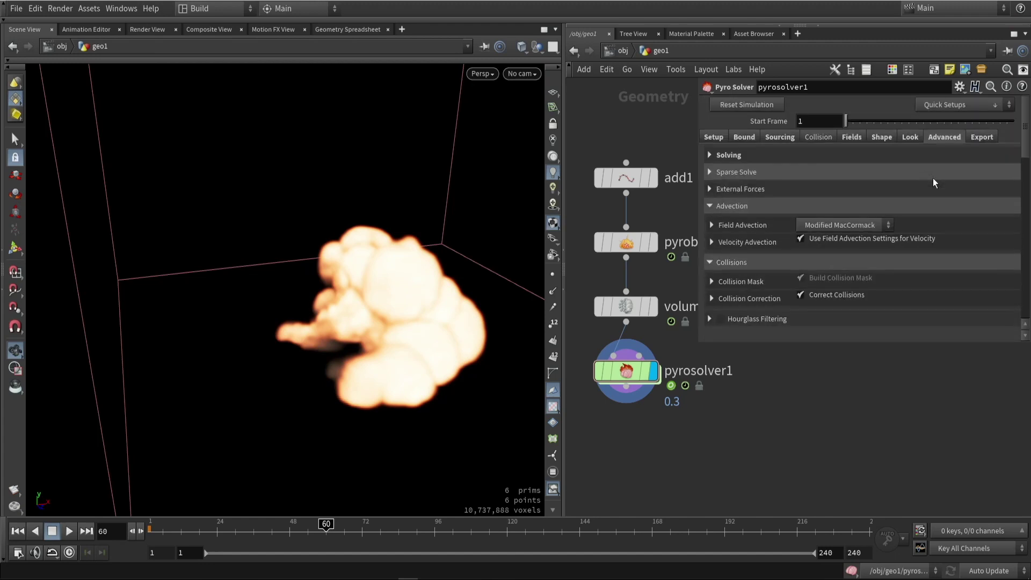
left_click(973, 137)
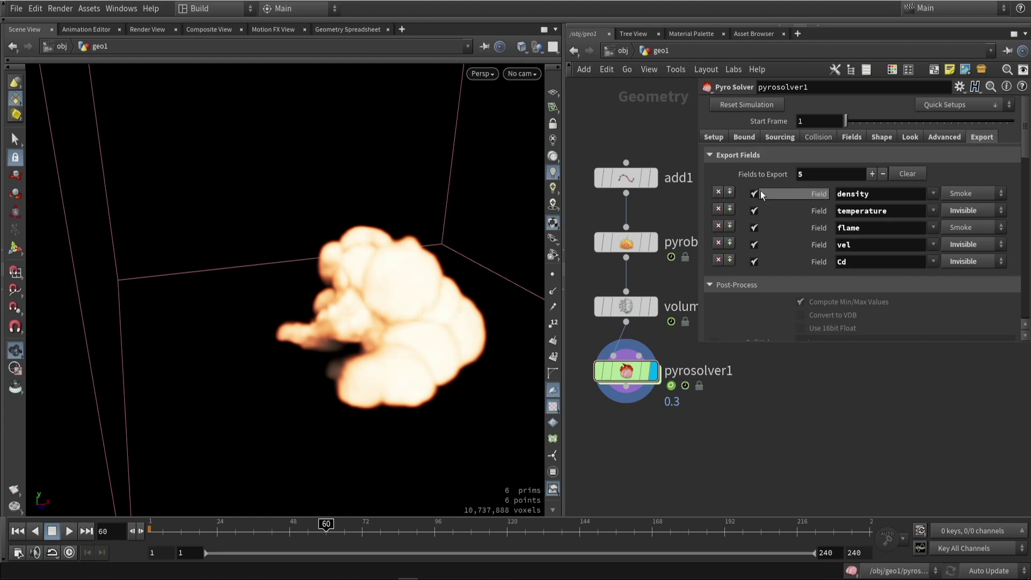
scroll(763, 193, "down", 3)
scroll(798, 245, "up", 3)
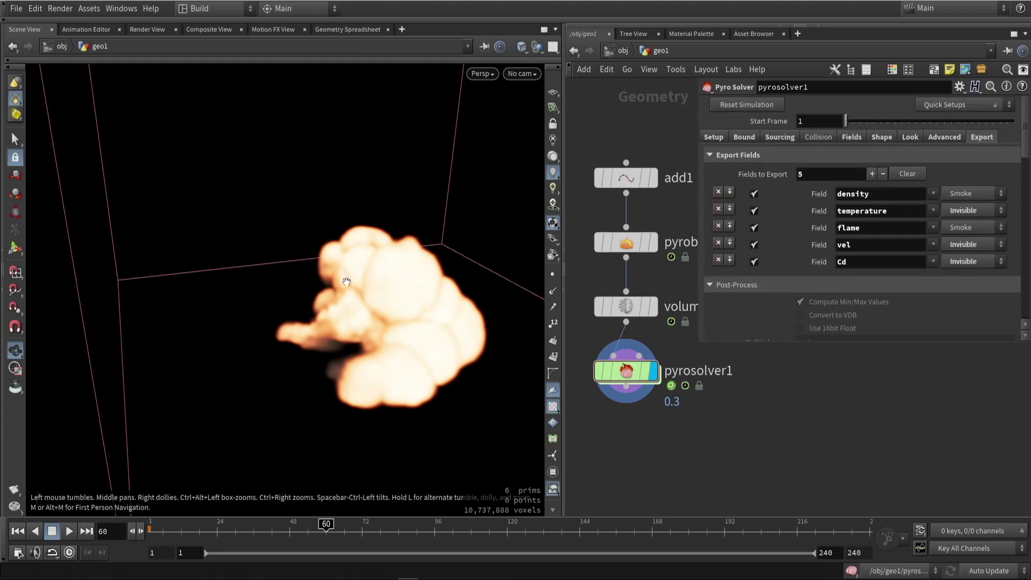
- View the explosion from another angle, return to the solver's general setup settings, and review the available Quick Setups without applying one
left_click_drag(327, 277, 357, 306)
scroll(357, 306, "down", 3)
middle_click_drag(356, 306, 296, 318)
left_click(715, 138)
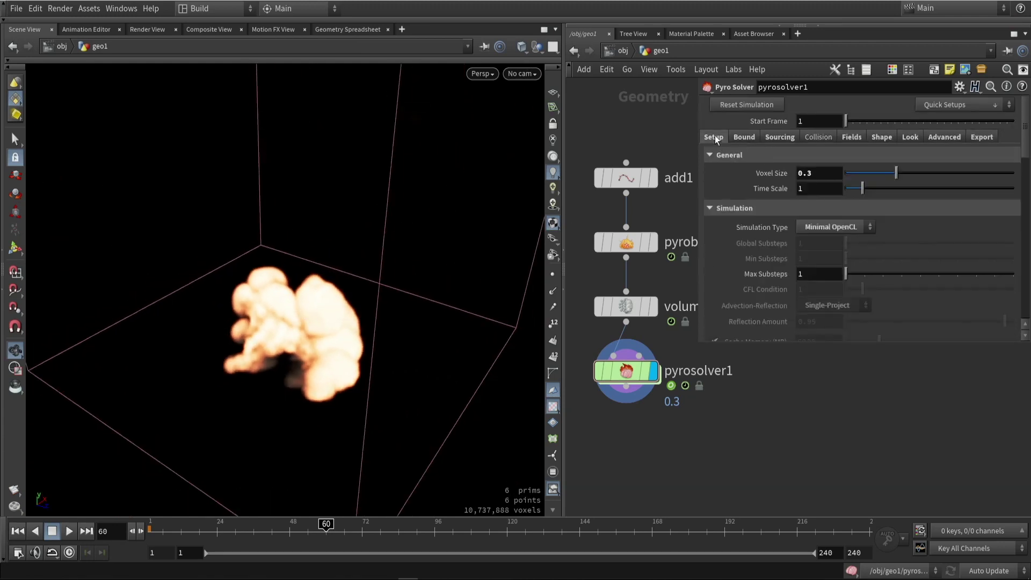
scroll(731, 165, "down", 2)
scroll(727, 169, "up", 2)
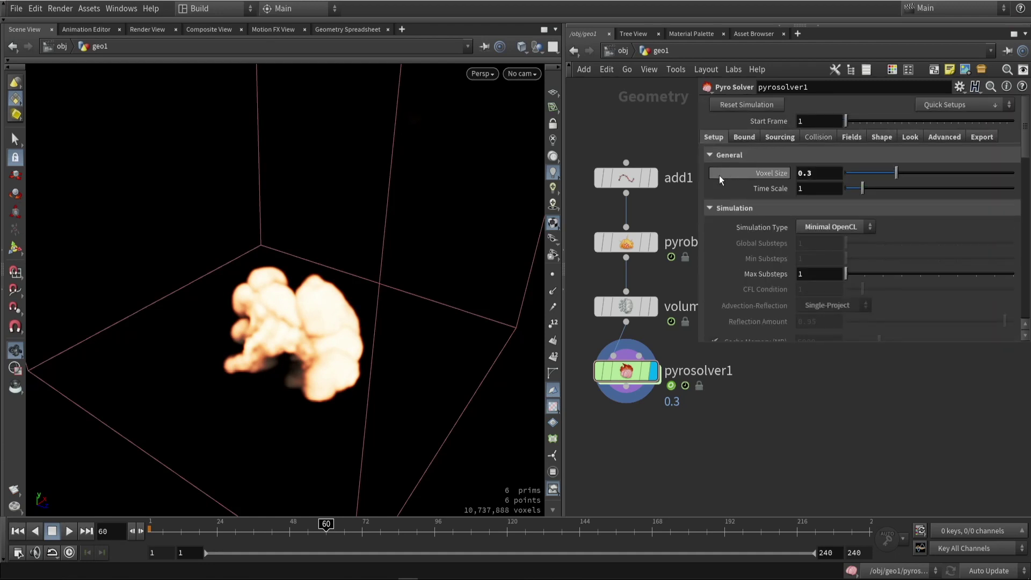
left_click(955, 106)
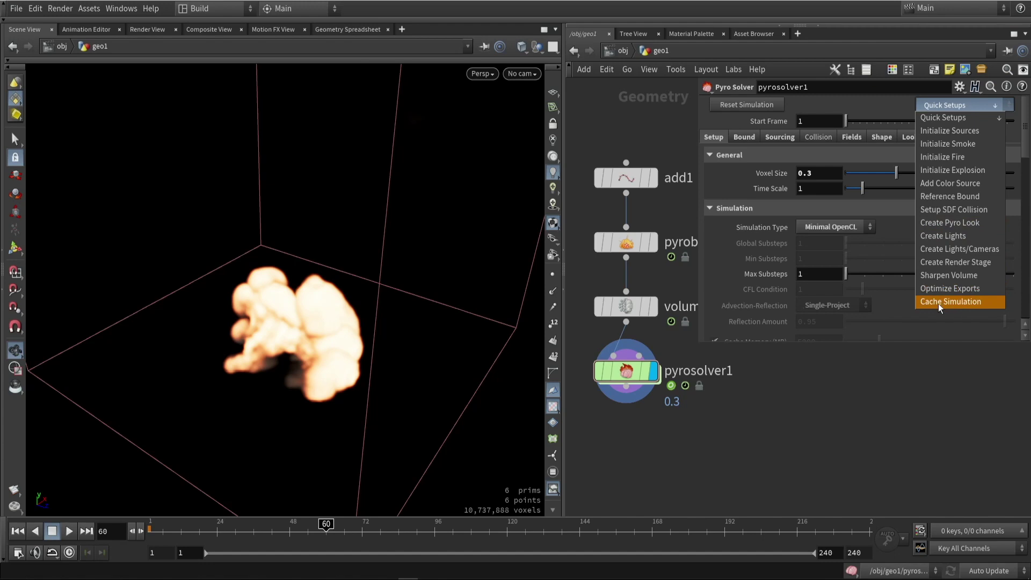
left_click(923, 414)
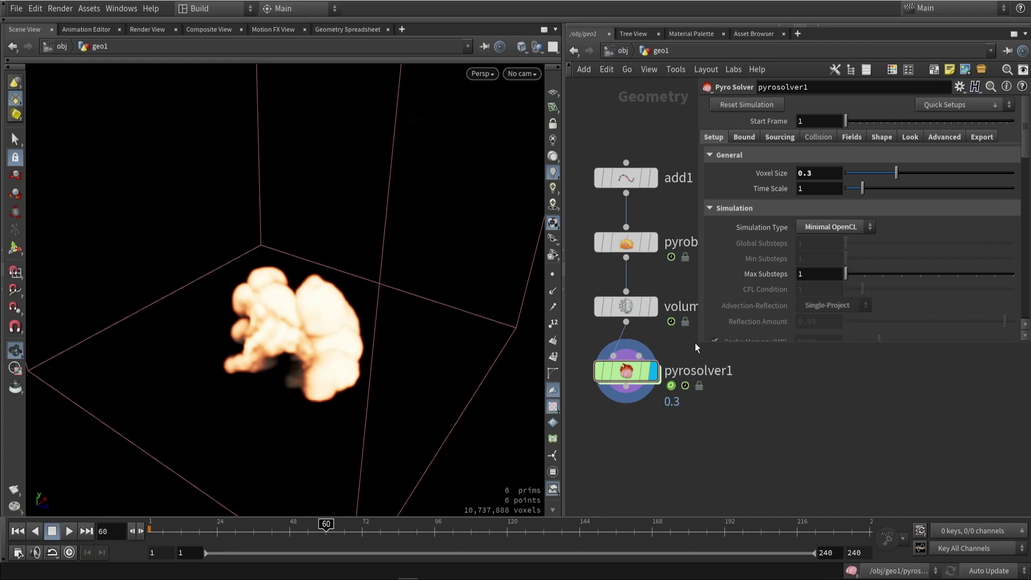
- Shrink the parameter pane, add a Test Geometry: Pig Head node beside the pyro chain, and frame it shaded without wireframe
left_click_drag(695, 343, 739, 189)
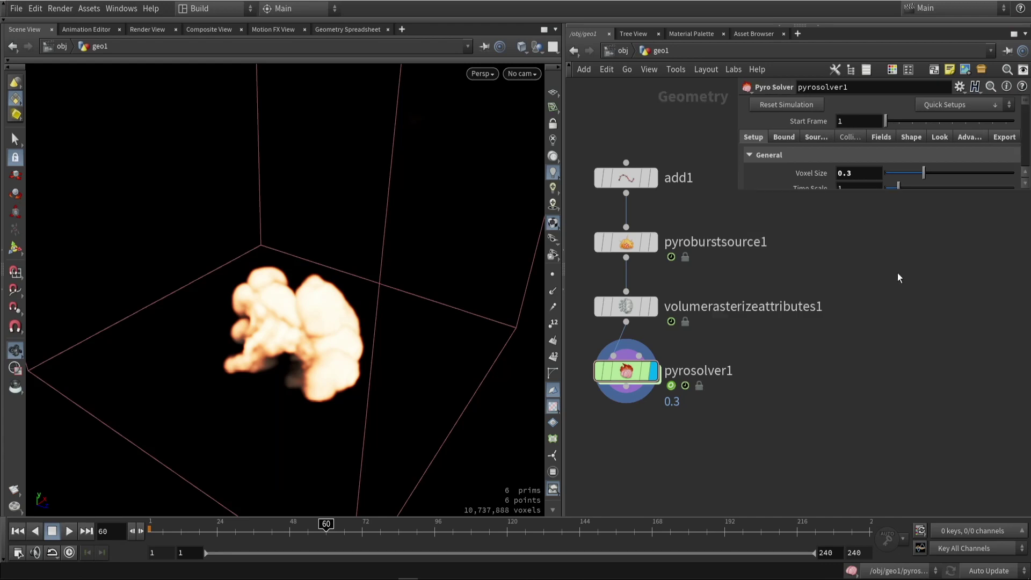
middle_click_drag(930, 273, 814, 314)
scroll(852, 320, "down", 3)
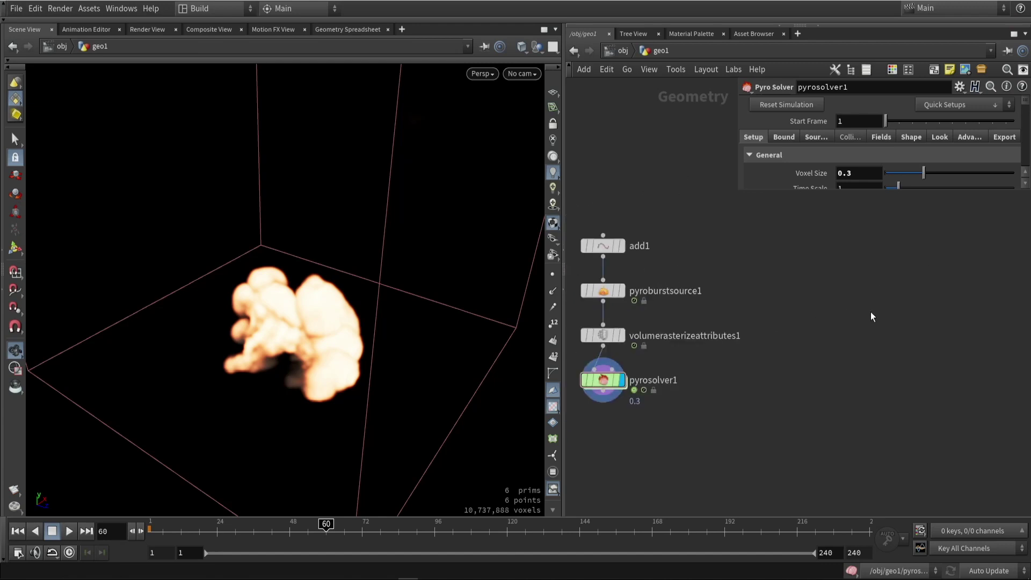
key("Tab")
type("test")
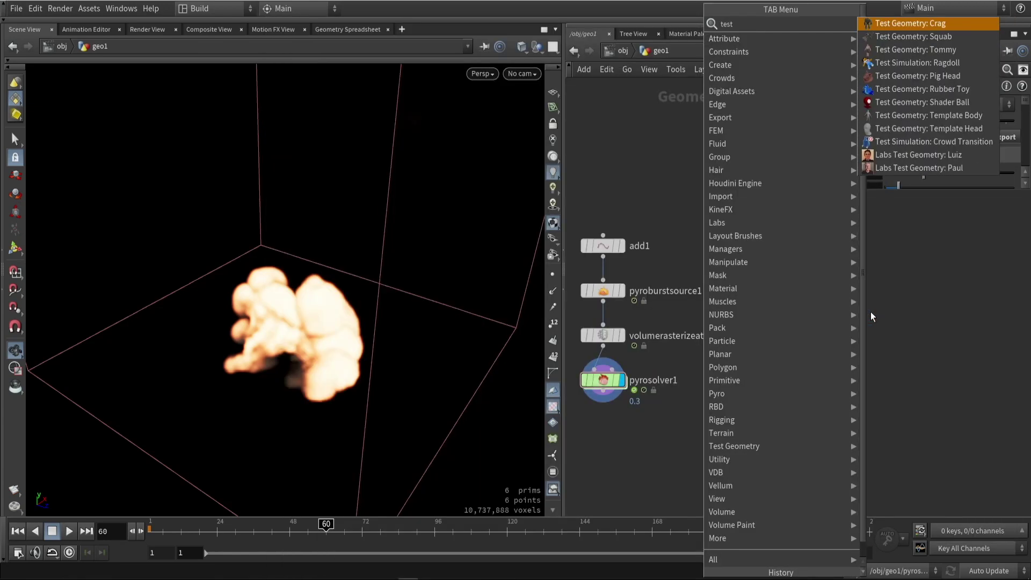
left_click(886, 78)
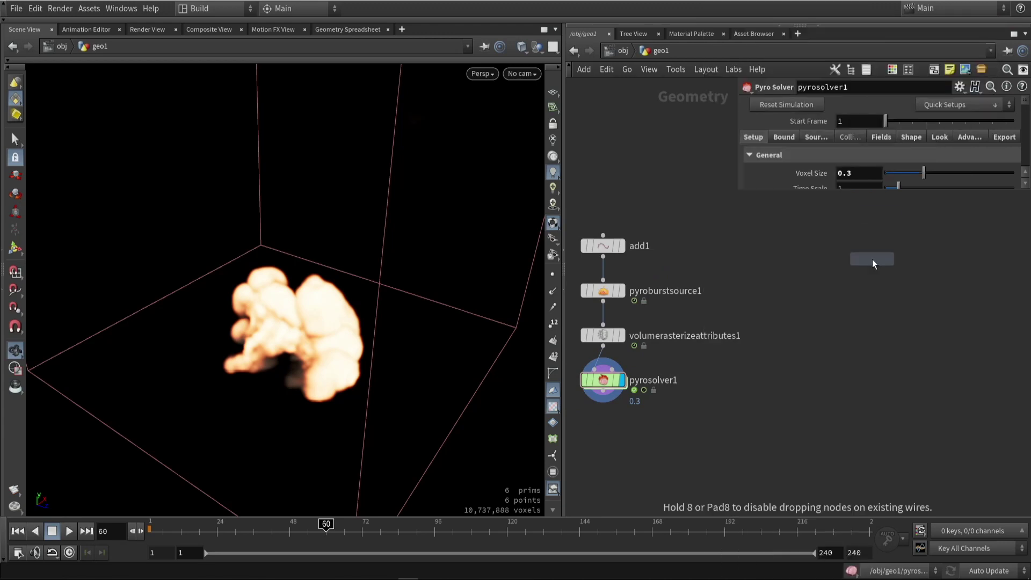
left_click(850, 314)
scroll(851, 314, "up", 2)
key("r")
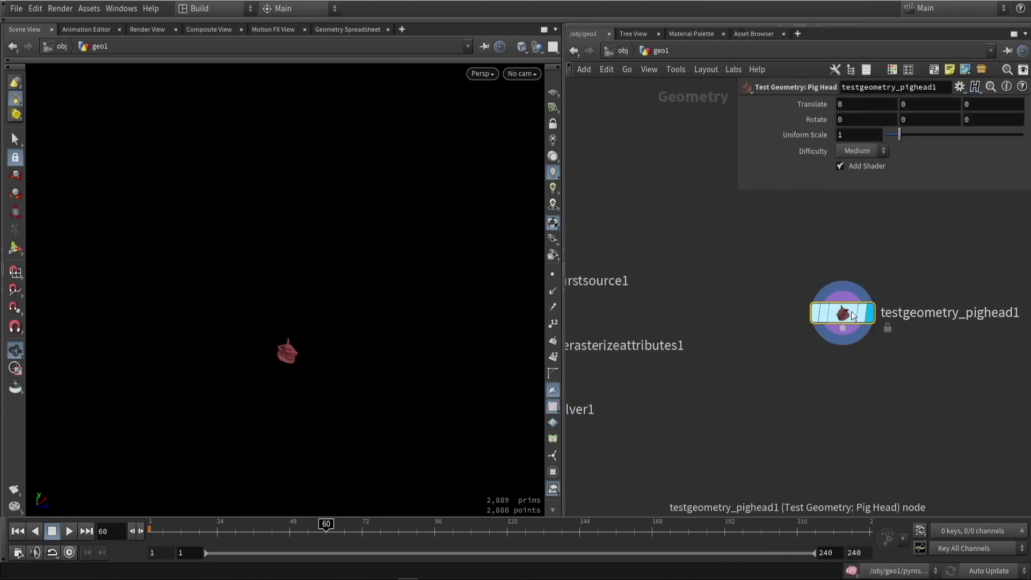
key("space+g")
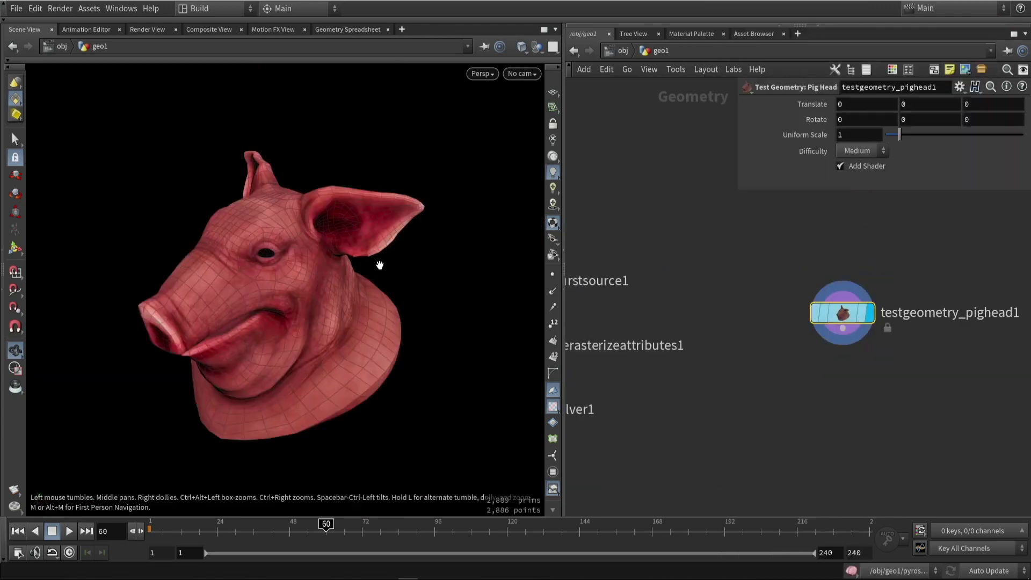
key("shift+w")
scroll(379, 265, "down", 4)
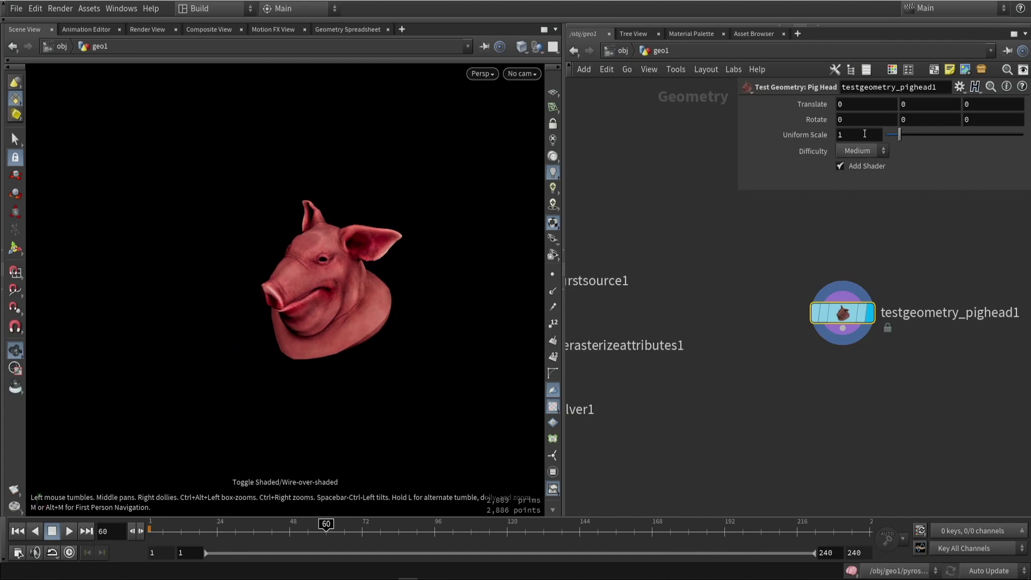
- Set the pig head's Uniform Scale to 3 and disable Add Shader
left_click(865, 134)
type("3")
key("Return")
left_click(870, 164)
scroll(336, 256, "down", 5)
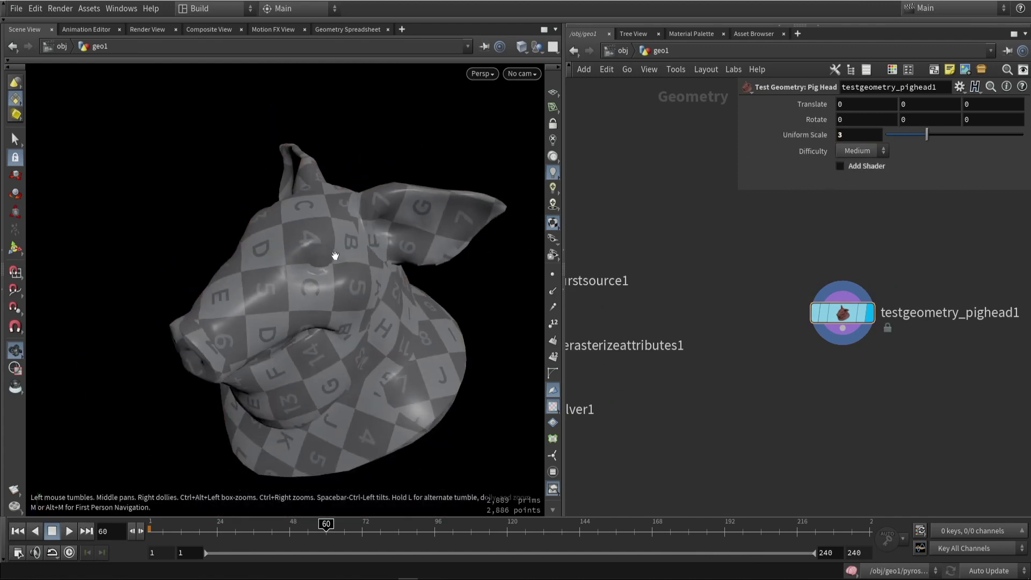
left_click_drag(380, 273, 357, 255)
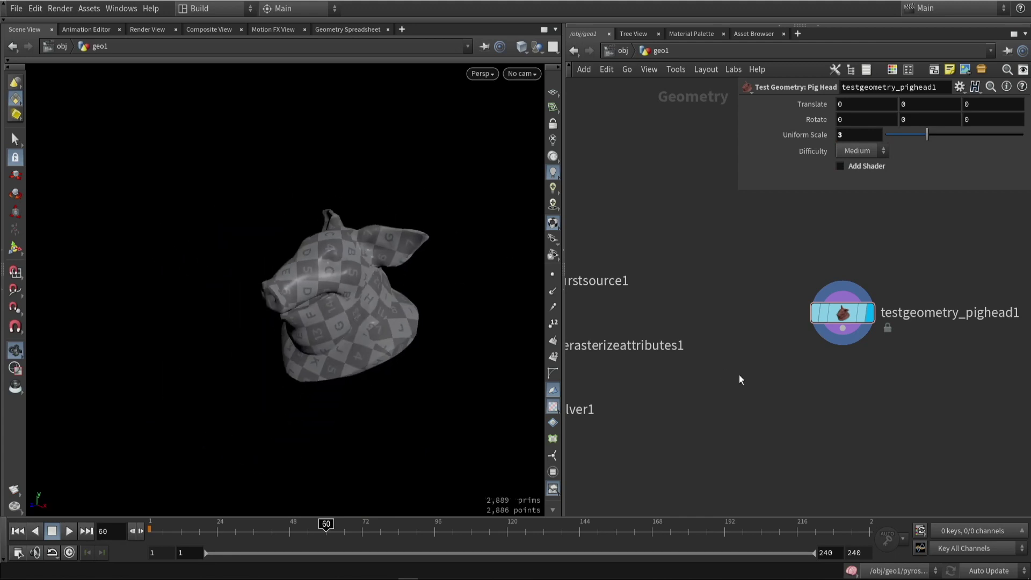
- Examine the Volume Rasterize Attributes node in the explosion chain and its attribute settings
middle_click_drag(741, 376, 793, 372)
scroll(668, 313, "down", 2)
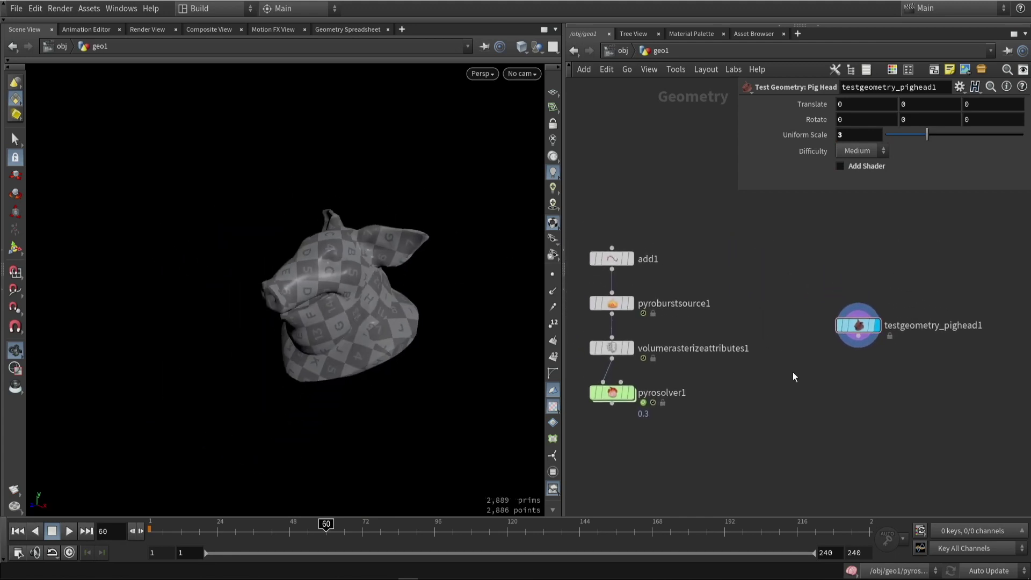
mouse_move(608, 348)
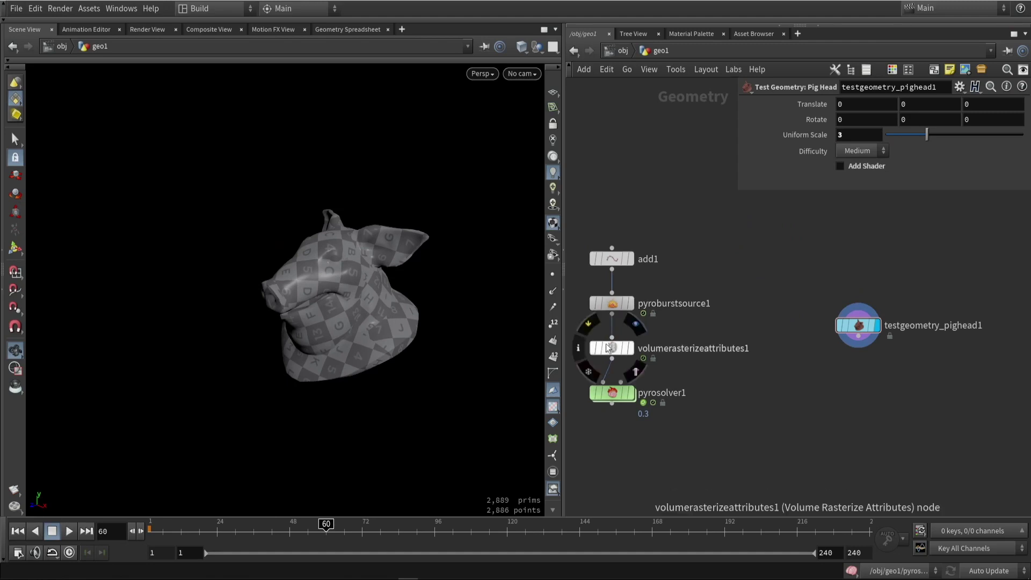
left_click(615, 350)
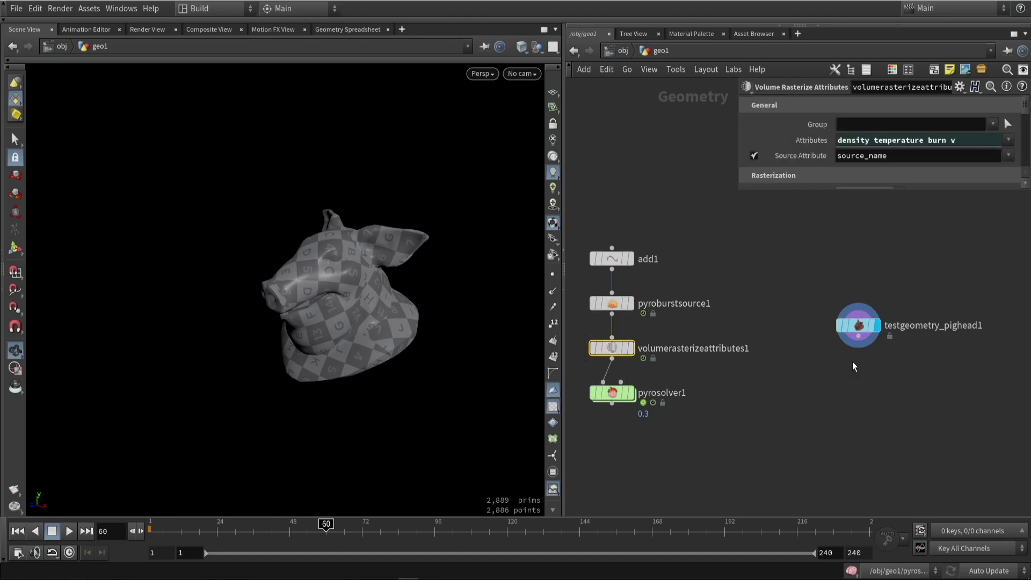
- Add a Cloud node connected below the pig head, display it, and inspect the resulting volume
middle_click_drag(854, 373, 742, 354)
scroll(745, 350, "up", 2)
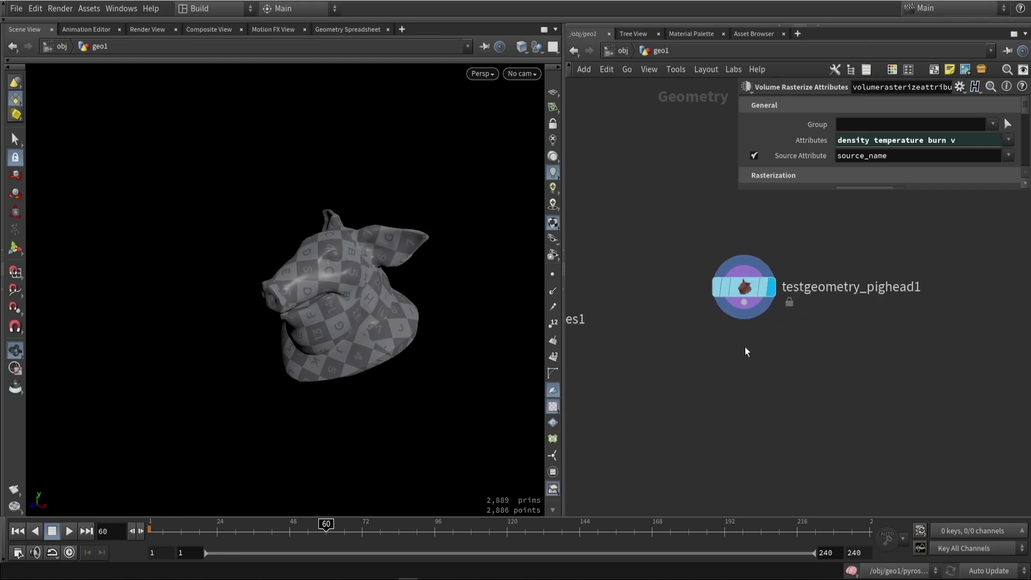
key("Tab")
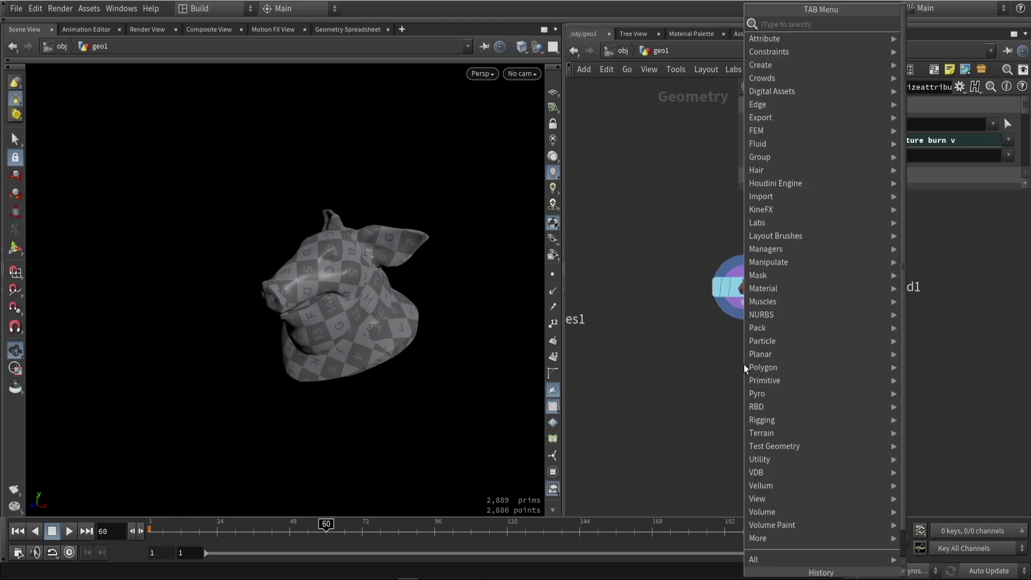
type("clou")
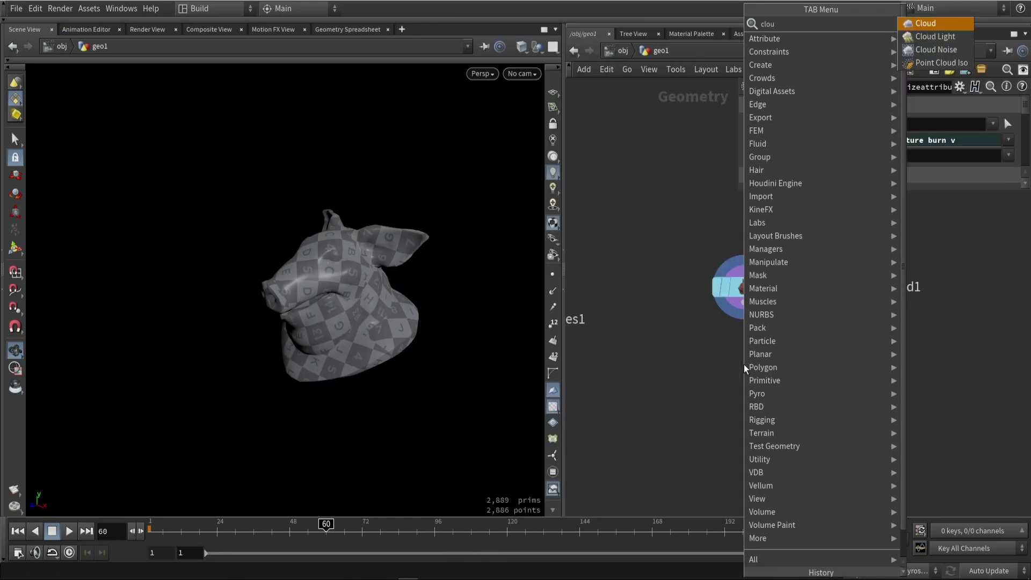
left_click(919, 26)
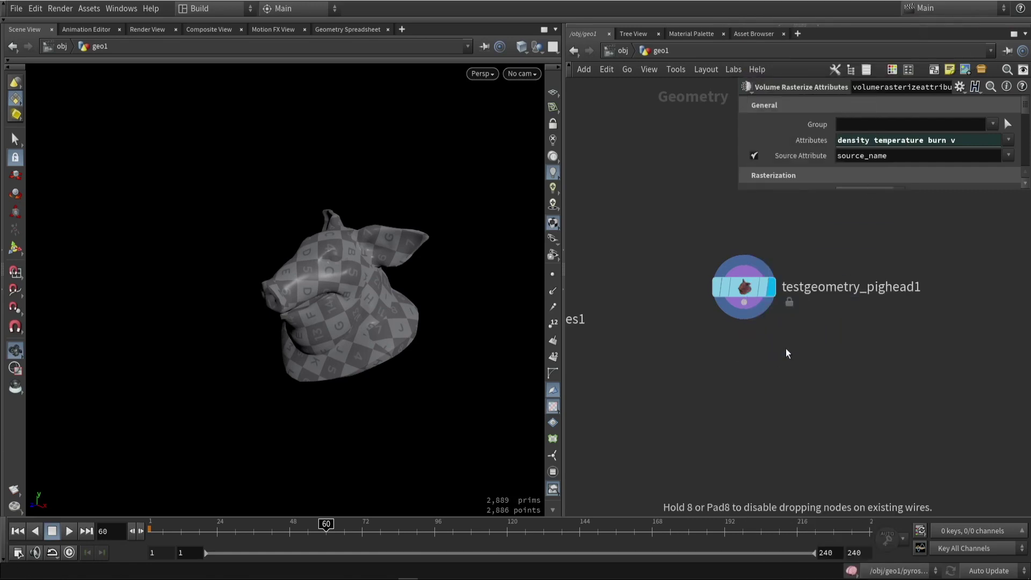
left_click(787, 353)
scroll(784, 360, "up", 4)
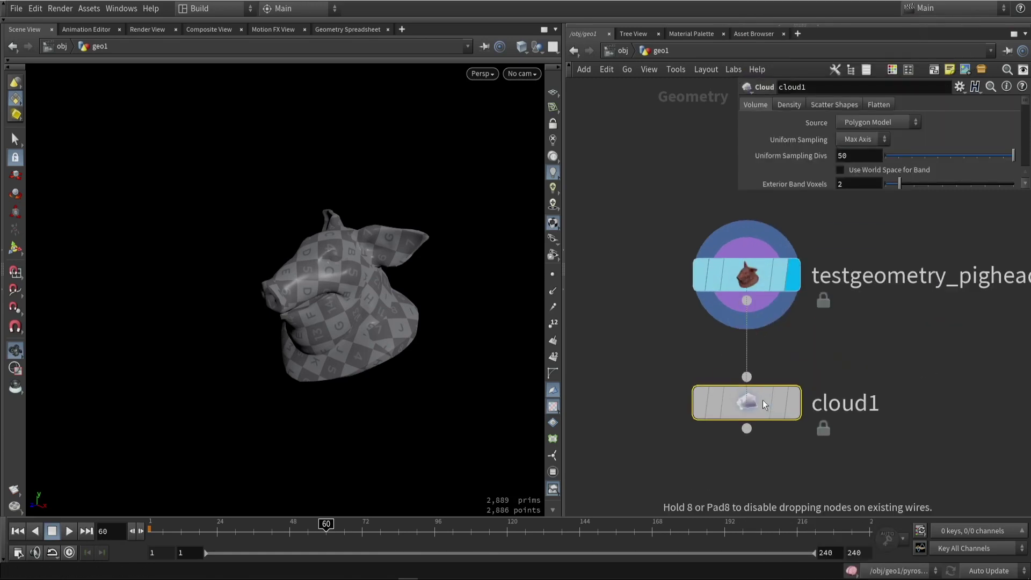
left_click_drag(763, 401, 763, 402)
left_click(795, 405)
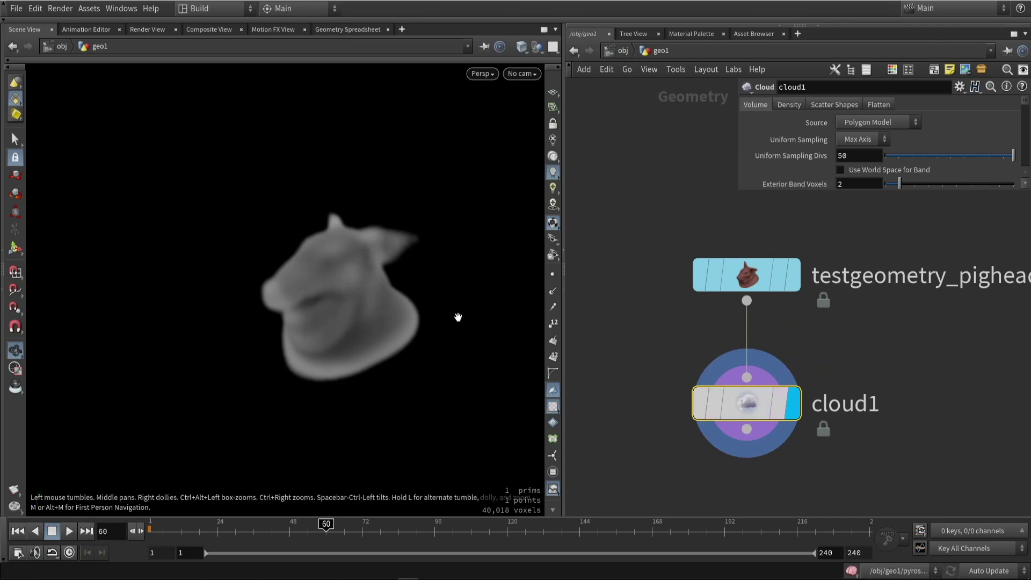
left_click_drag(458, 317, 430, 221)
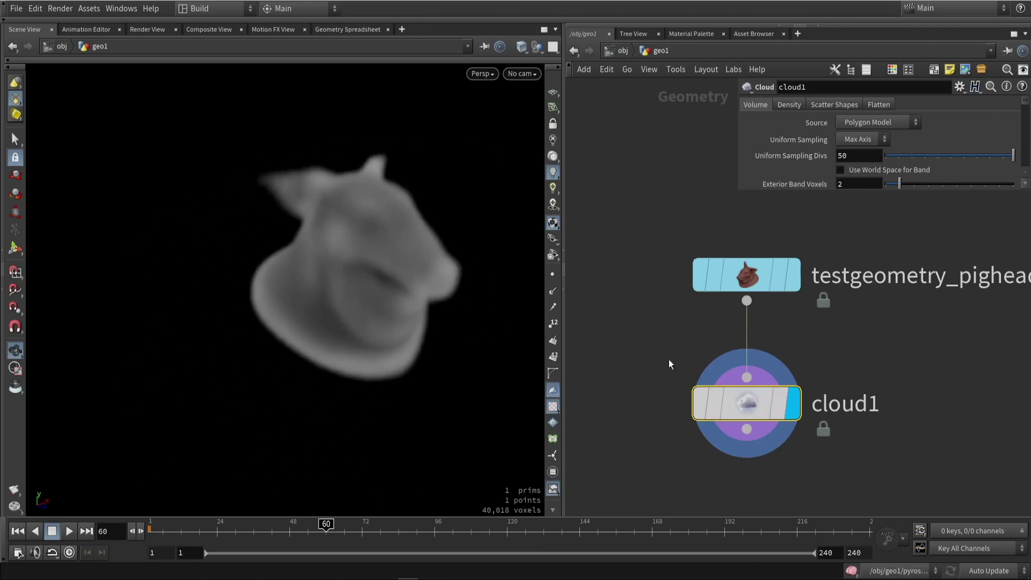
- Add a Cloud Noise node, connect the Cloud node's output to its first input, and display it
scroll(698, 414, "down", 2)
key("Tab")
type("clou")
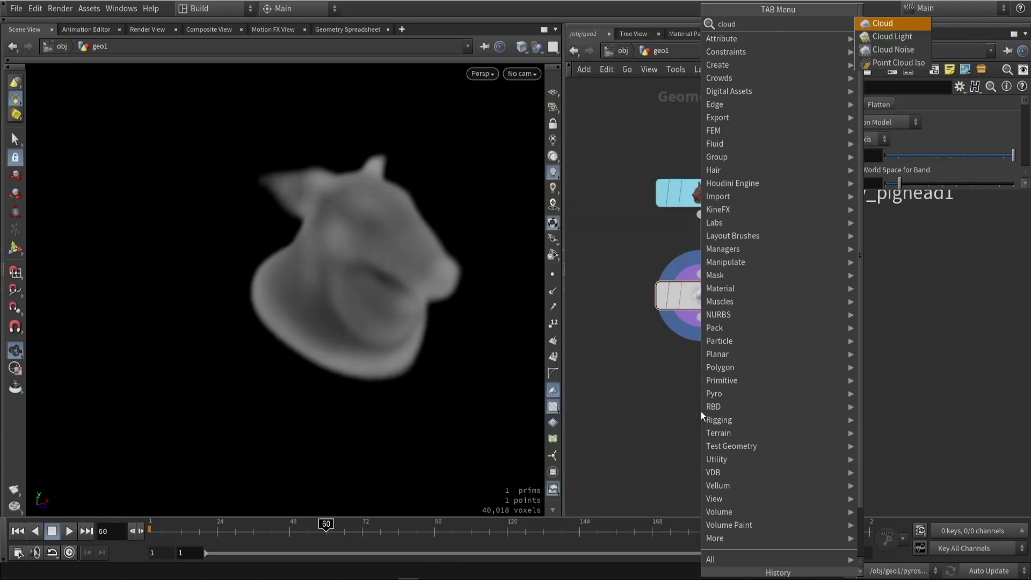
key("Down")
key("Down")
key("Return")
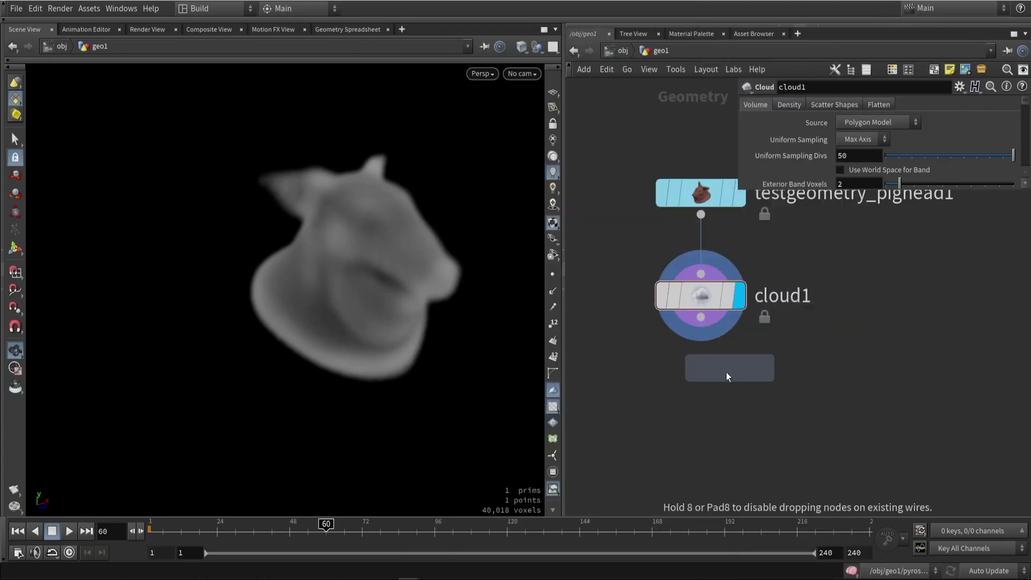
left_click(715, 389)
left_click_drag(703, 321, 697, 365)
left_click_drag(717, 382, 704, 391)
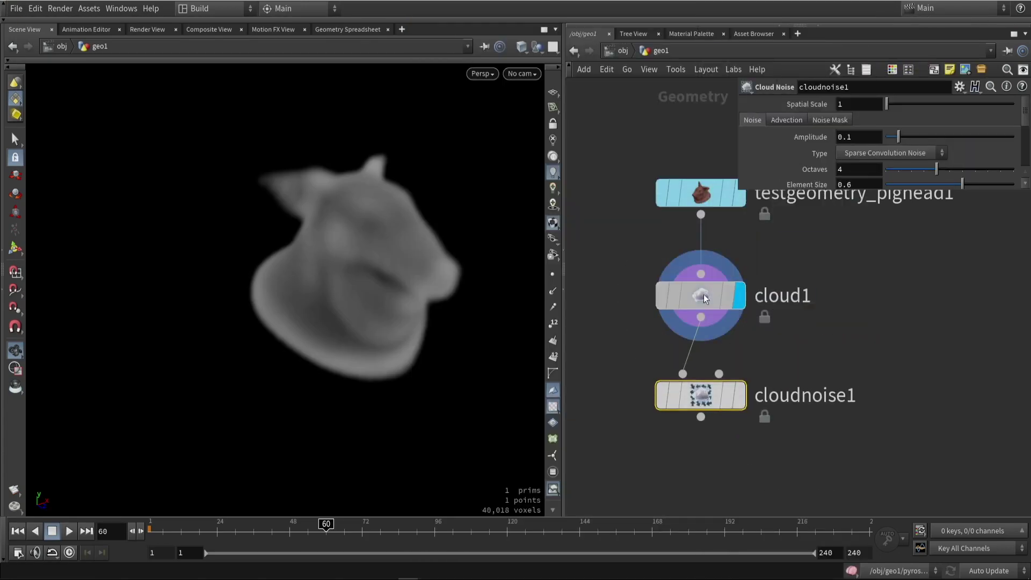
left_click(703, 294)
left_click(742, 402)
left_click(709, 403)
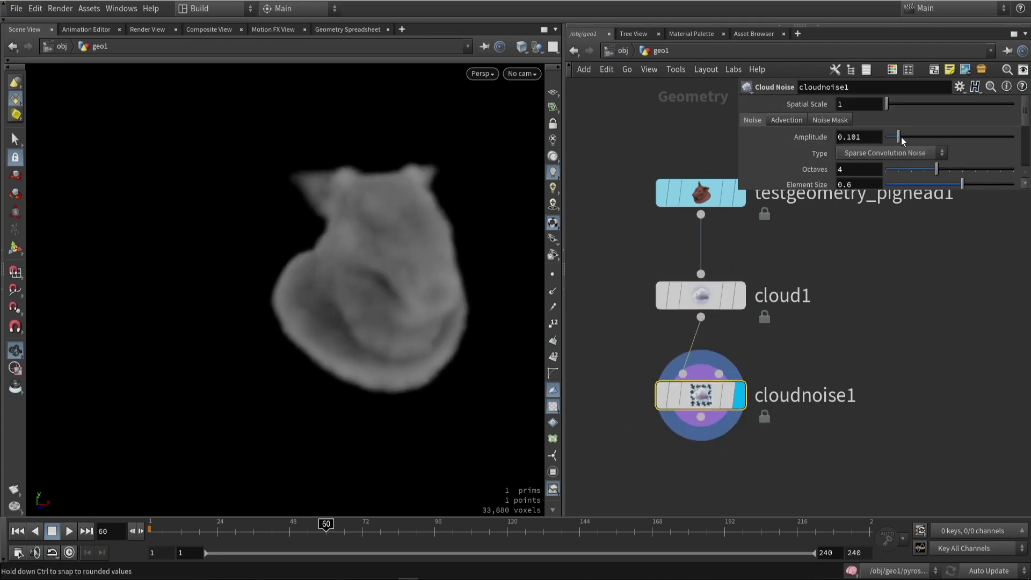
- Try stronger noise amplitudes on the Cloud Noise node, inspect the shape, and settle on an Amplitude of 0.261
left_click_drag(901, 137, 978, 136)
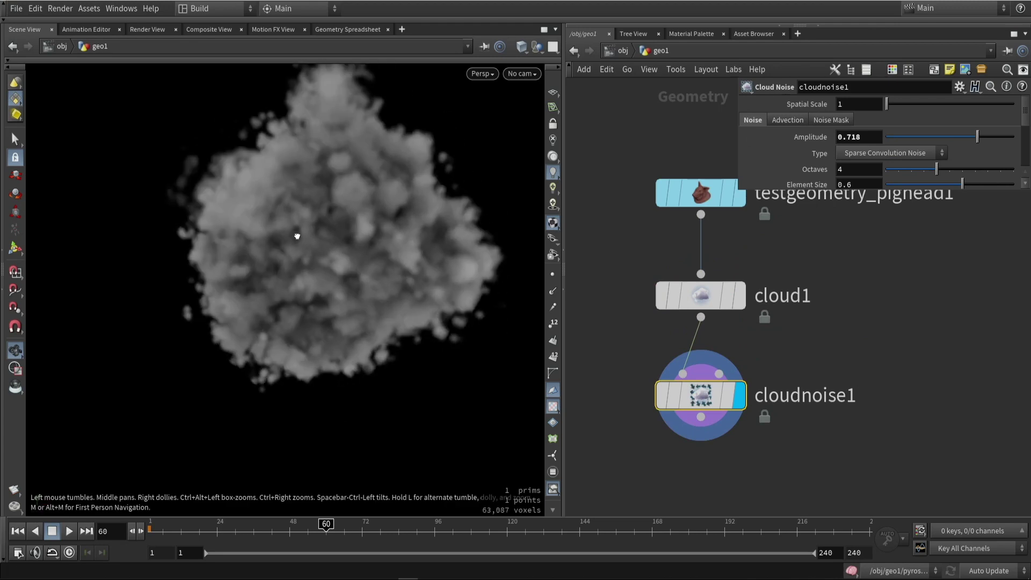
left_click_drag(297, 236, 295, 178)
left_click_drag(955, 135, 930, 137)
left_click_drag(493, 220, 375, 219)
scroll(375, 219, "down", 3)
middle_click_drag(376, 218, 387, 239)
left_click_drag(386, 240, 380, 217)
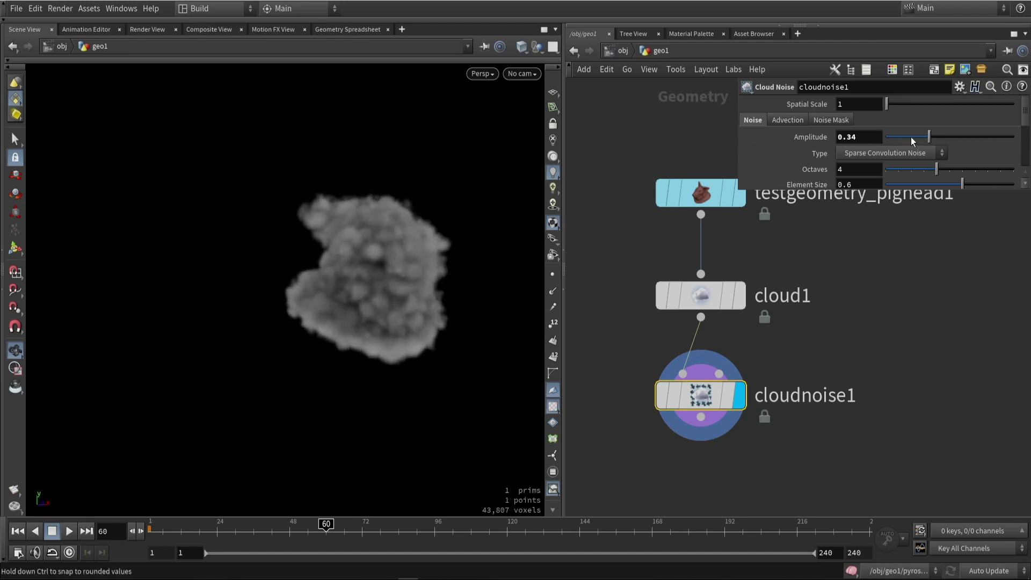
left_click_drag(929, 137, 920, 138)
- Add a Pyro Solver node below the Cloud Noise node, connect the cloud's output to its first input, and display it
middle_click_drag(884, 328, 857, 301)
scroll(852, 303, "down", 3)
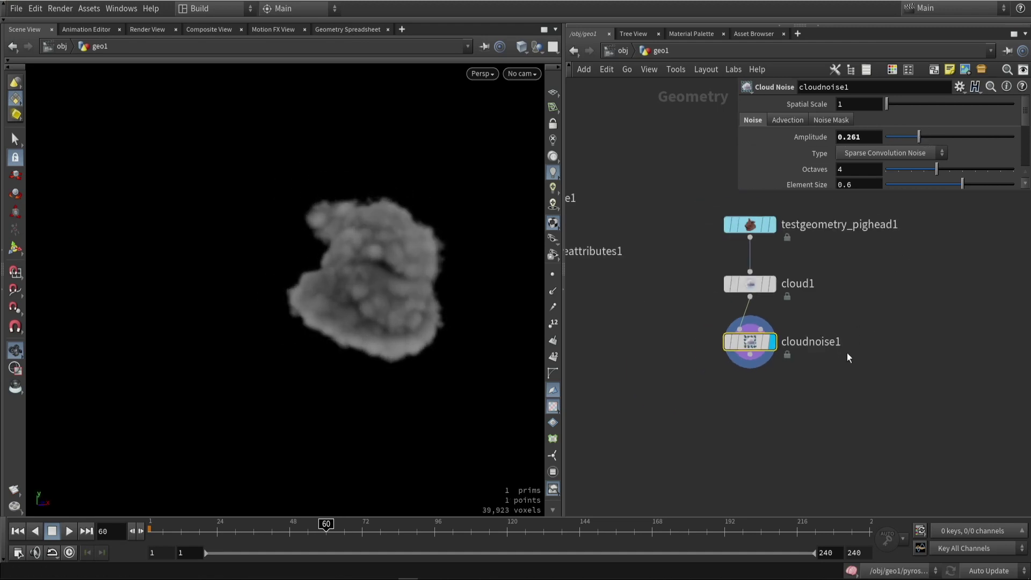
middle_click_drag(810, 377, 755, 362)
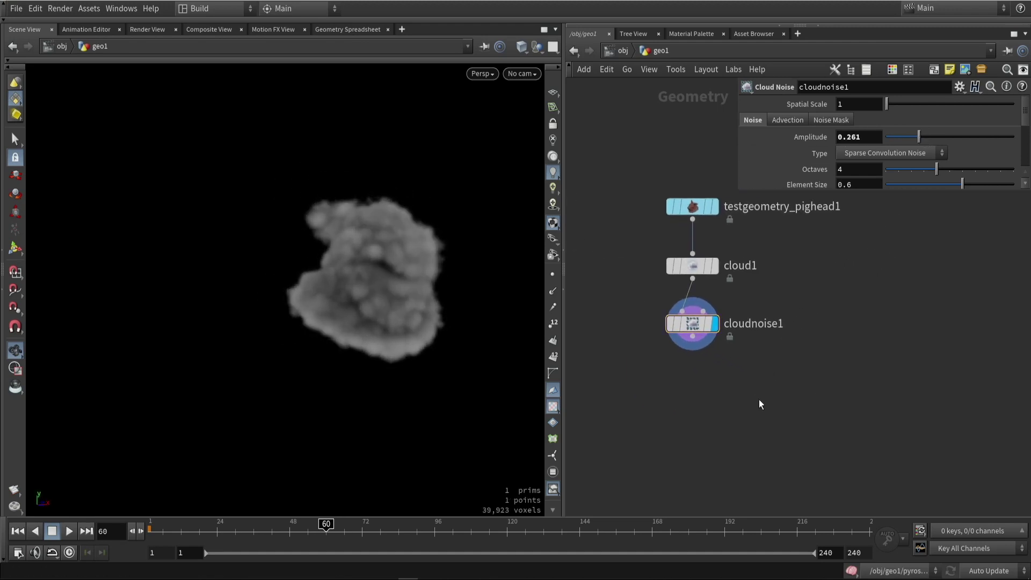
key("Tab")
type("pyro")
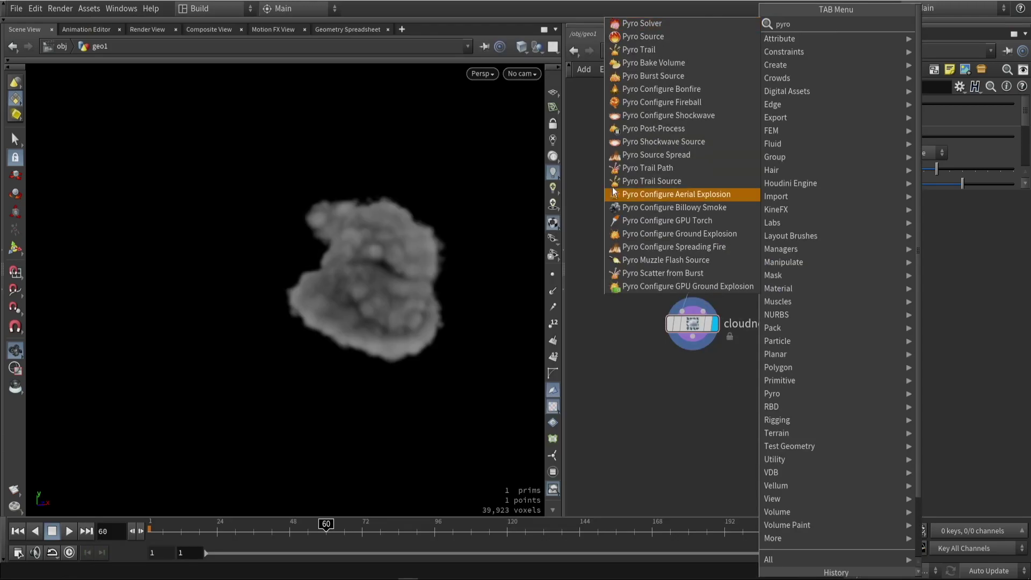
left_click(637, 21)
left_click(691, 395)
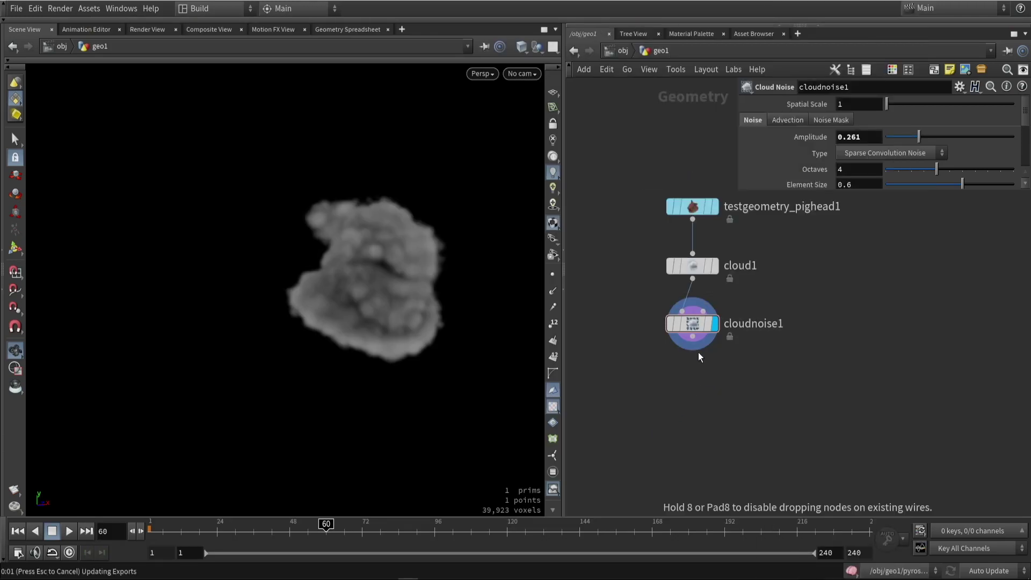
scroll(698, 349, "up", 2)
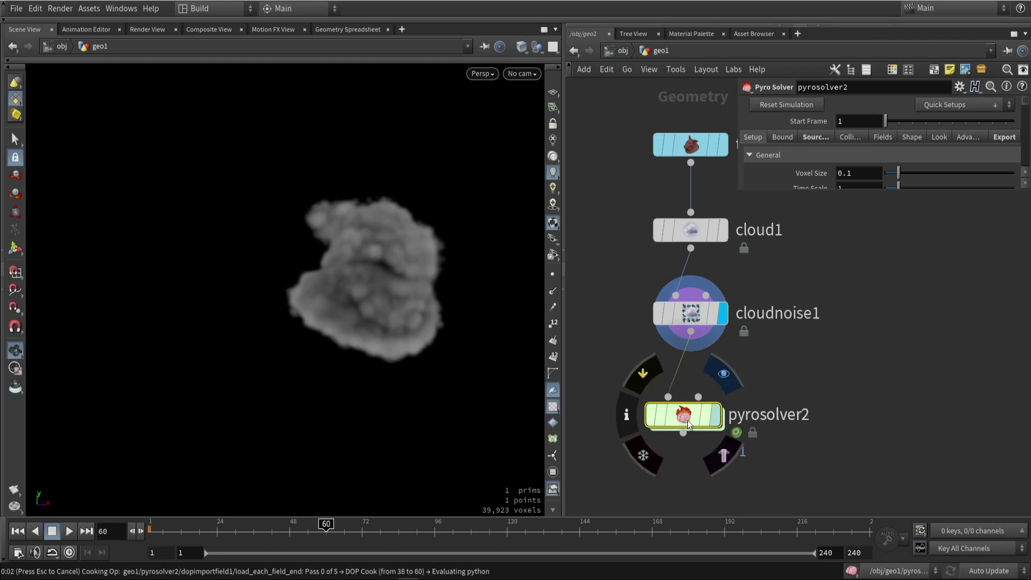
- Enlarge the parameter view, set the Pyro Solver's Simulation Type to Minimal OpenCL, and play the simulation briefly
left_click_drag(736, 189, 709, 360)
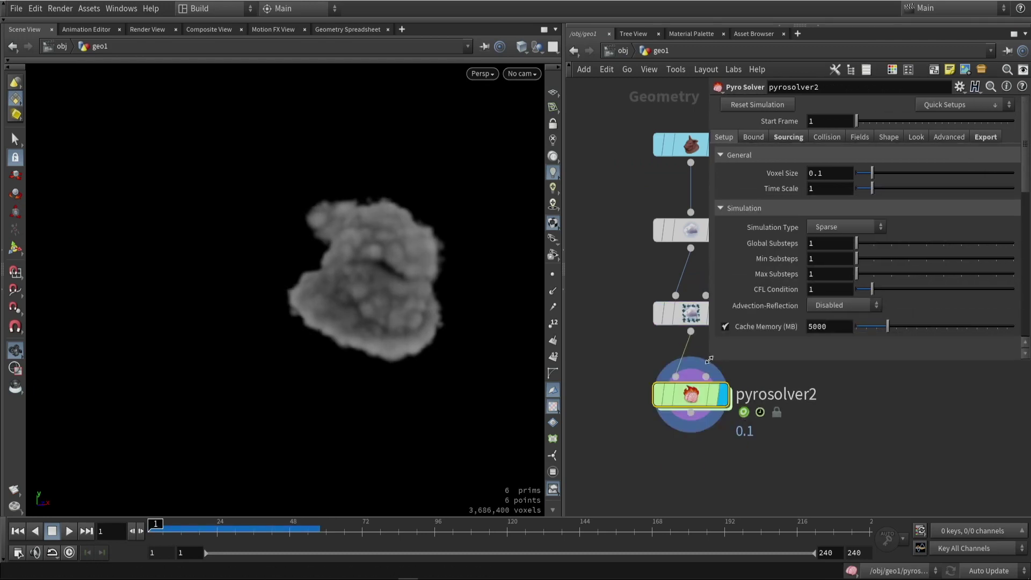
left_click(810, 227)
left_click(818, 269)
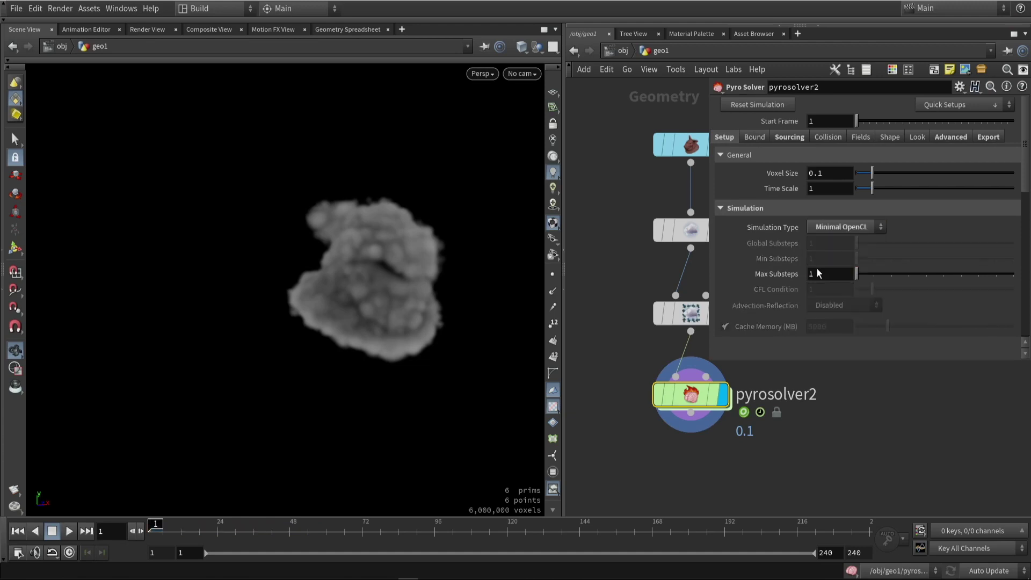
left_click(65, 531)
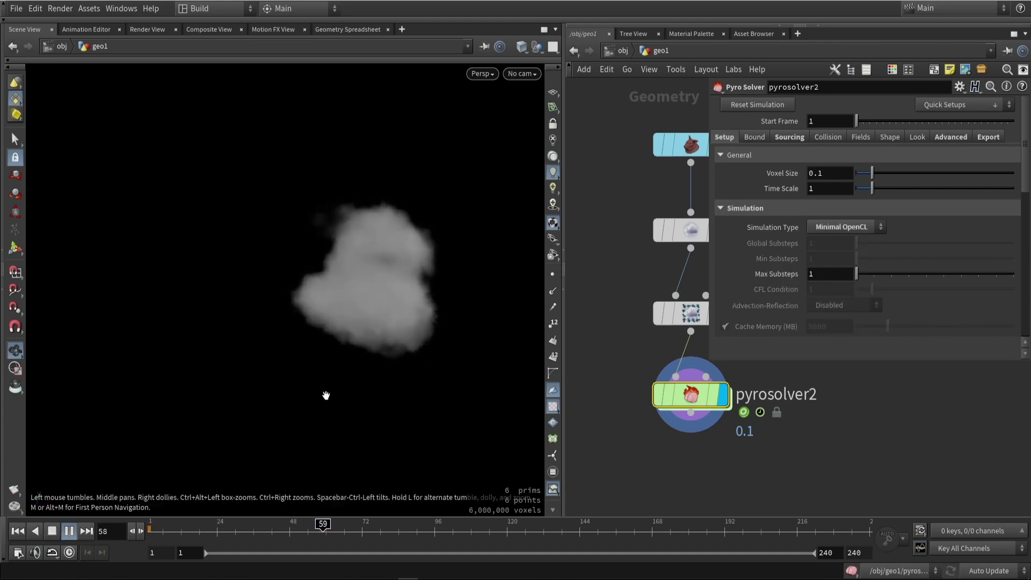
left_click(52, 531)
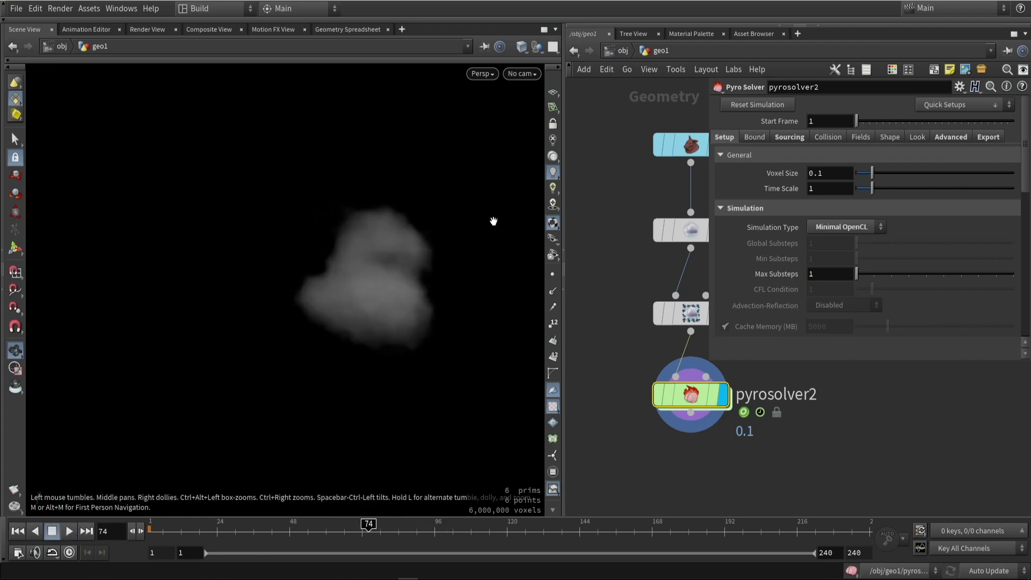
- Set the Pyro Solver's Voxel Size to 0.2 and return to frame 1
left_click(826, 172)
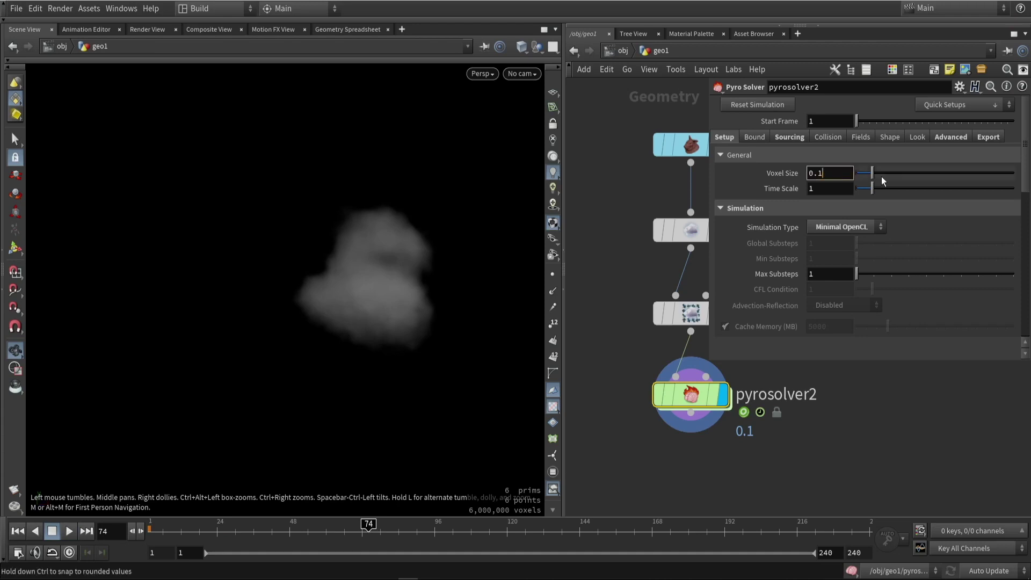
key("BackSpace")
type("2")
key("Return")
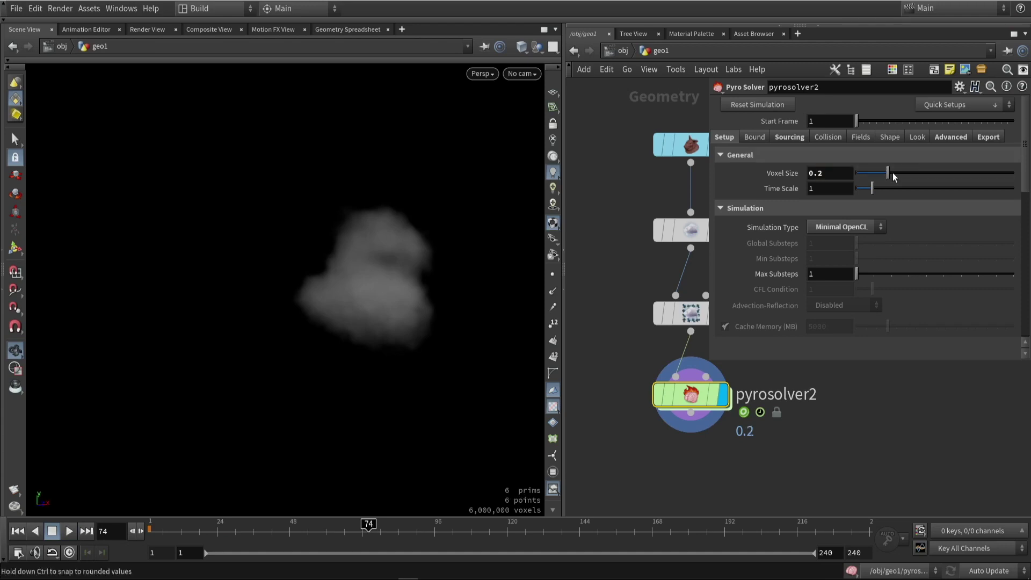
left_click(151, 528)
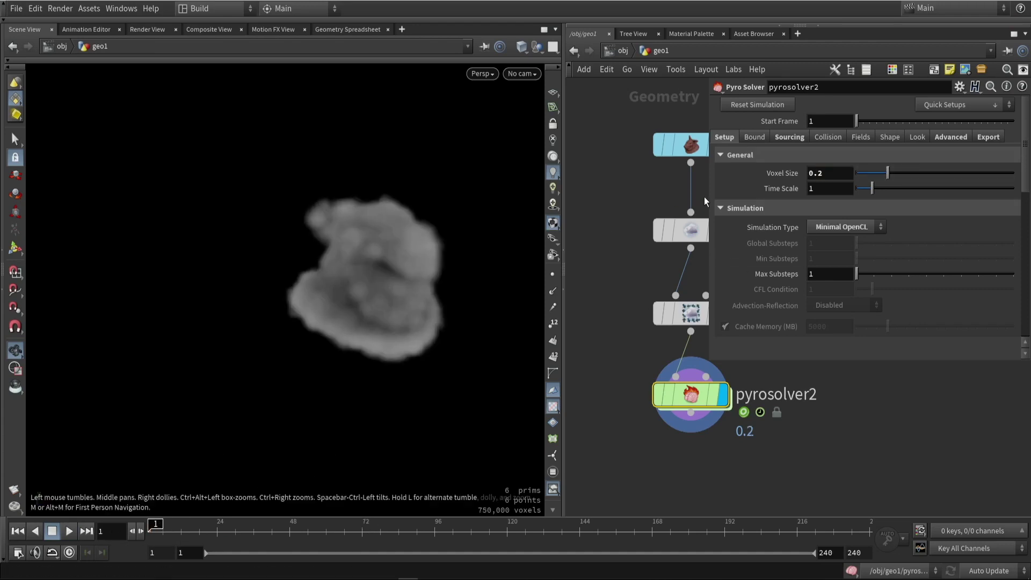
- Show the solver's bounding box around the cloud and enlarge its bound Size to 16.7 on all three axes
left_click(744, 138)
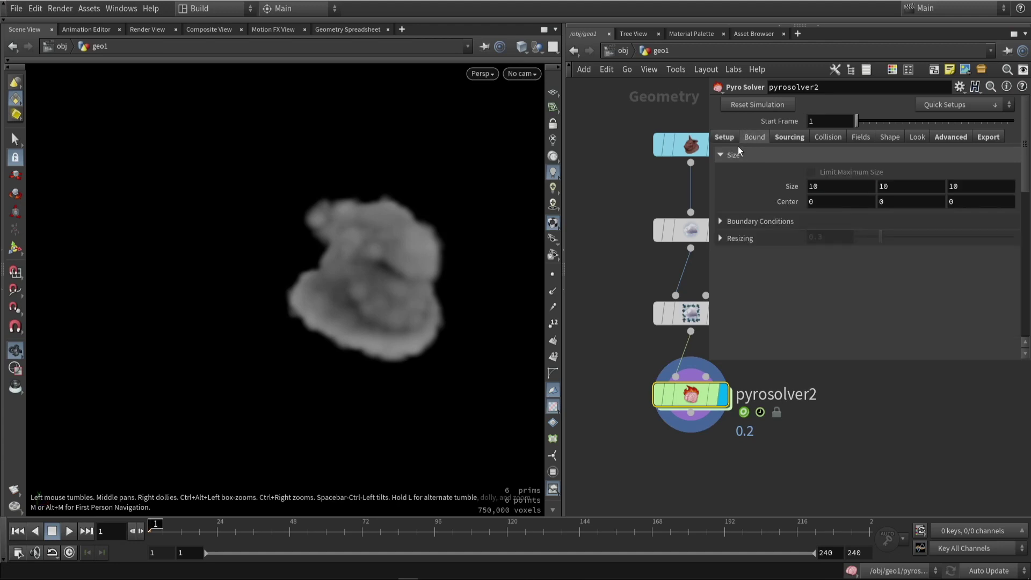
scroll(482, 234, "down", 2)
middle_click_drag(479, 233, 340, 281)
scroll(340, 281, "down", 2)
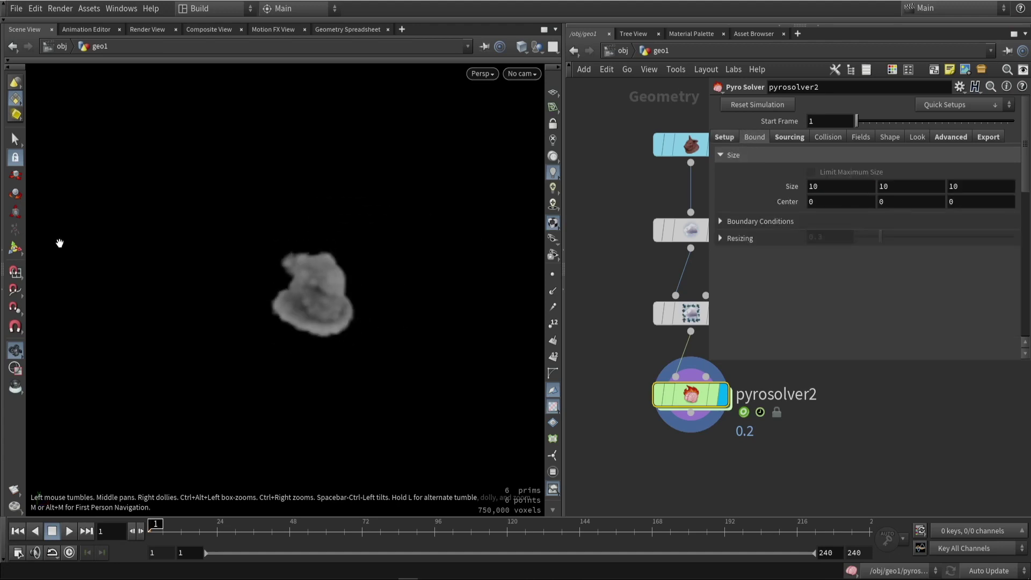
left_click(15, 249)
left_click_drag(399, 285, 572, 270, "alt")
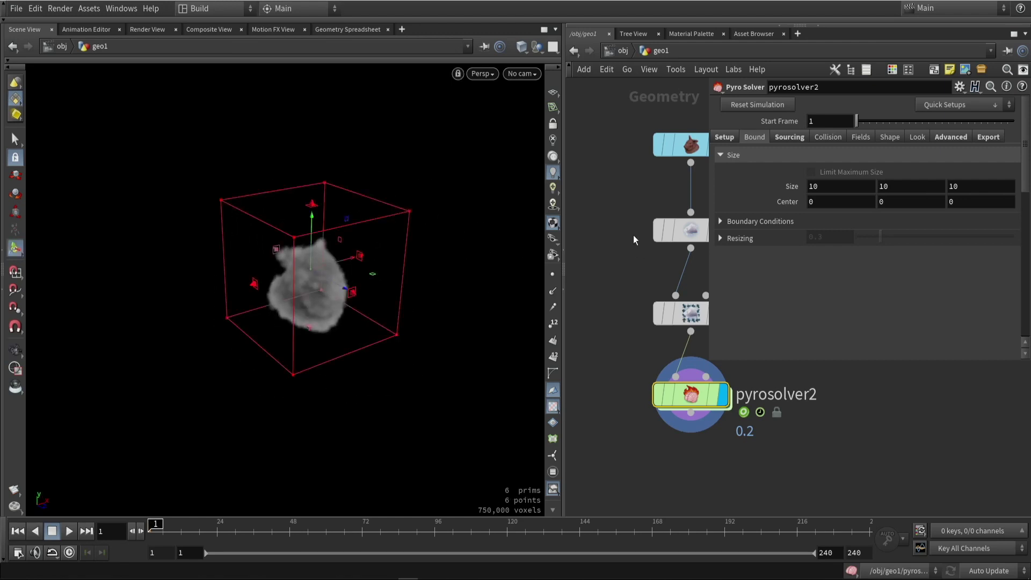
middle_click_drag(786, 186, 1021, 185)
left_click_drag(201, 368, 341, 274, "alt")
key("Return")
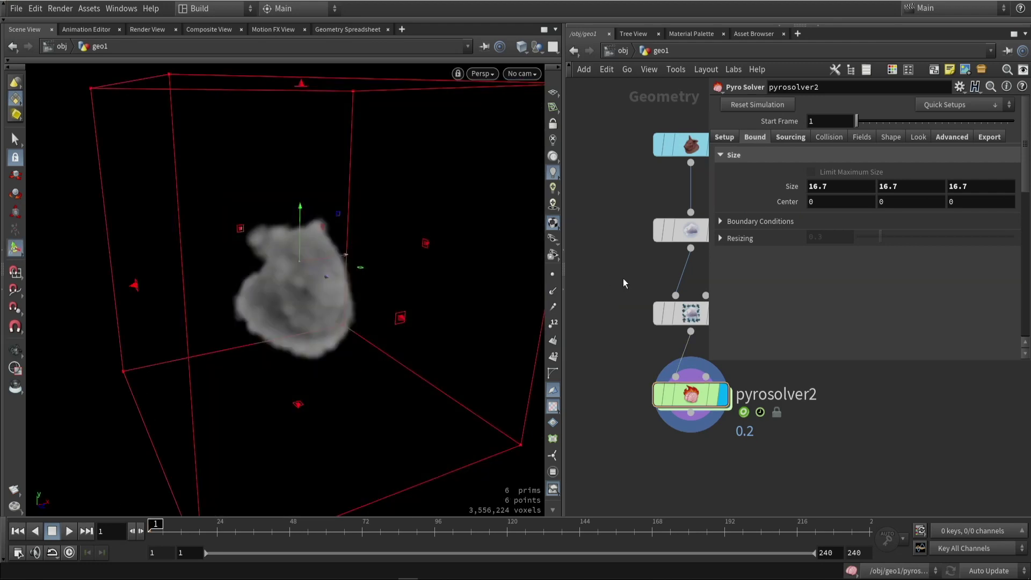
- Examine the Limit Source Range settings in the solver's sourcing parameters and play the simulation to see how they affect emission
left_click(794, 141)
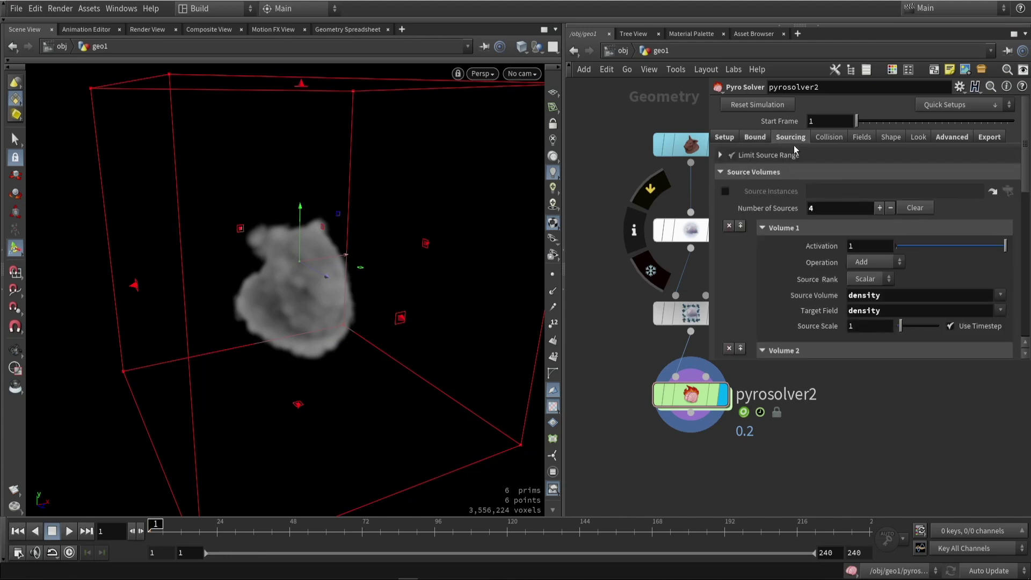
left_click(720, 156)
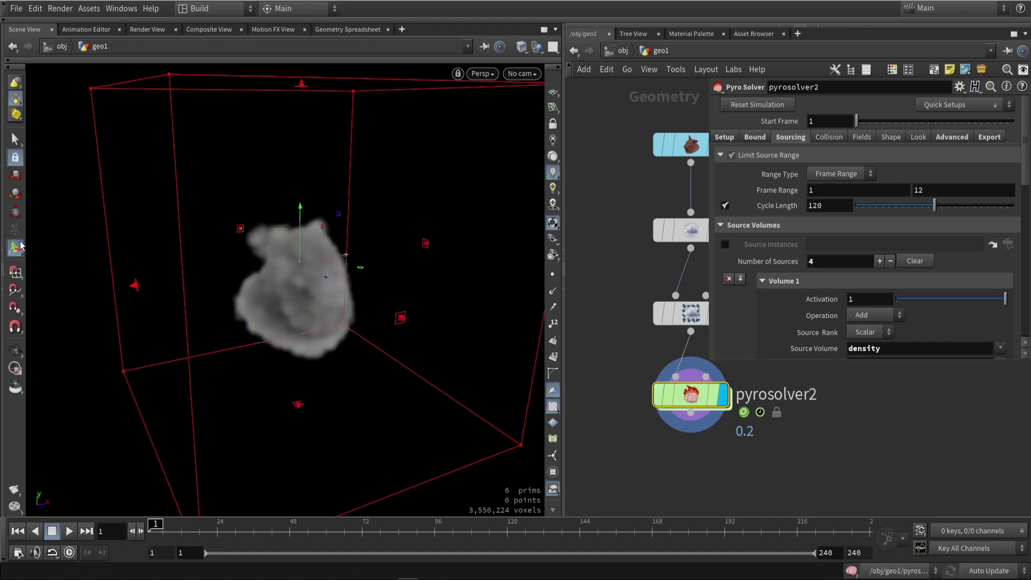
left_click(15, 139)
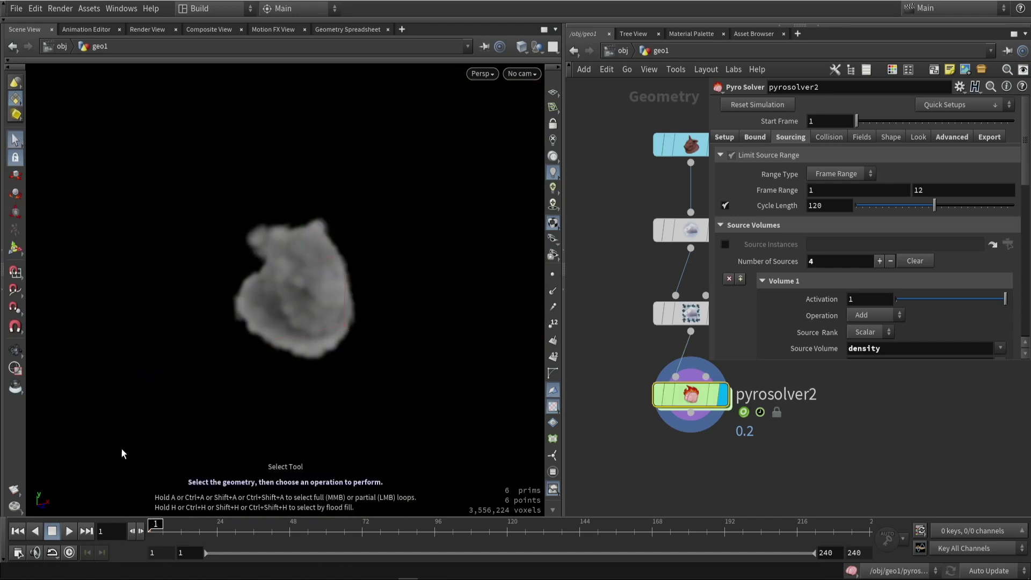
left_click(69, 531)
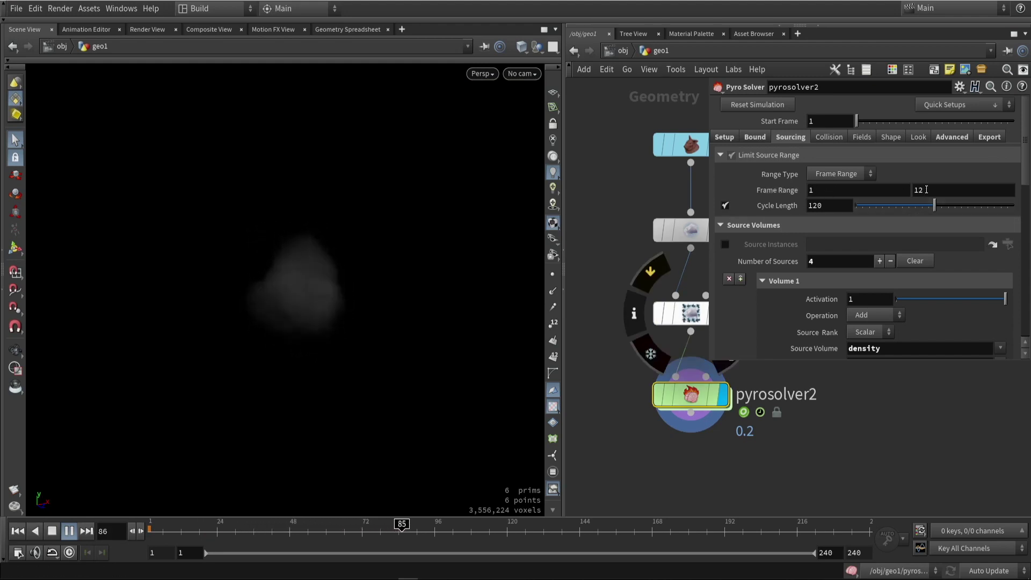
left_click_drag(927, 191, 903, 198)
left_click(830, 463)
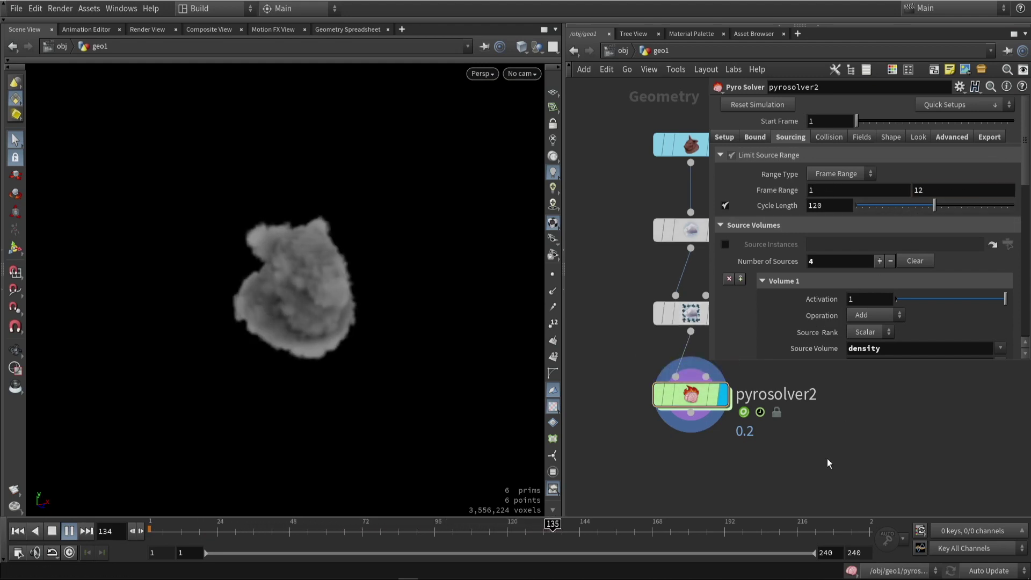
left_click_drag(260, 533, 82, 541)
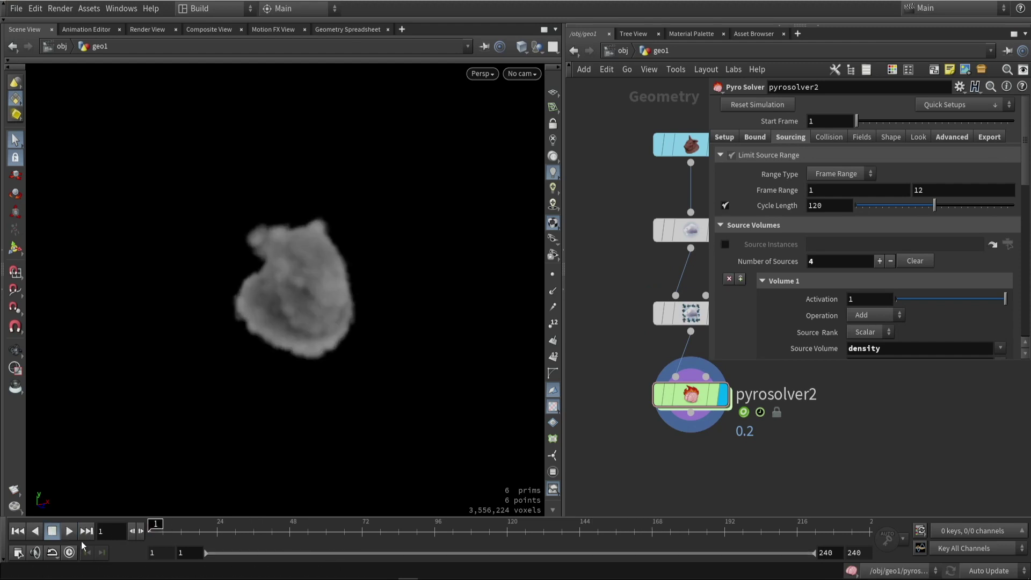
left_click(68, 532)
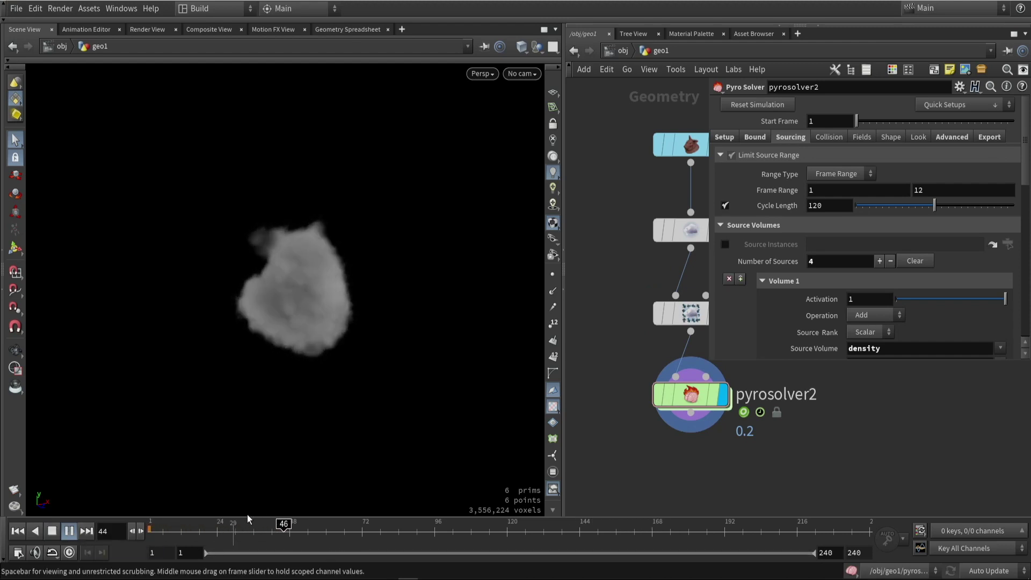
left_click(51, 532)
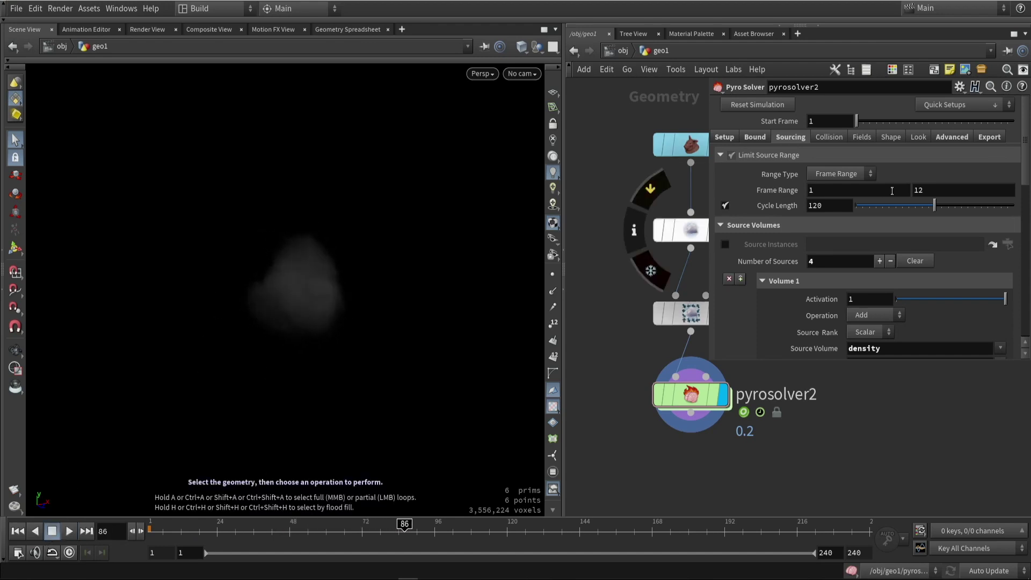
- Set the source Range Type to Static Frame, play the simulation to check it, and return to frame 1
left_click(848, 175)
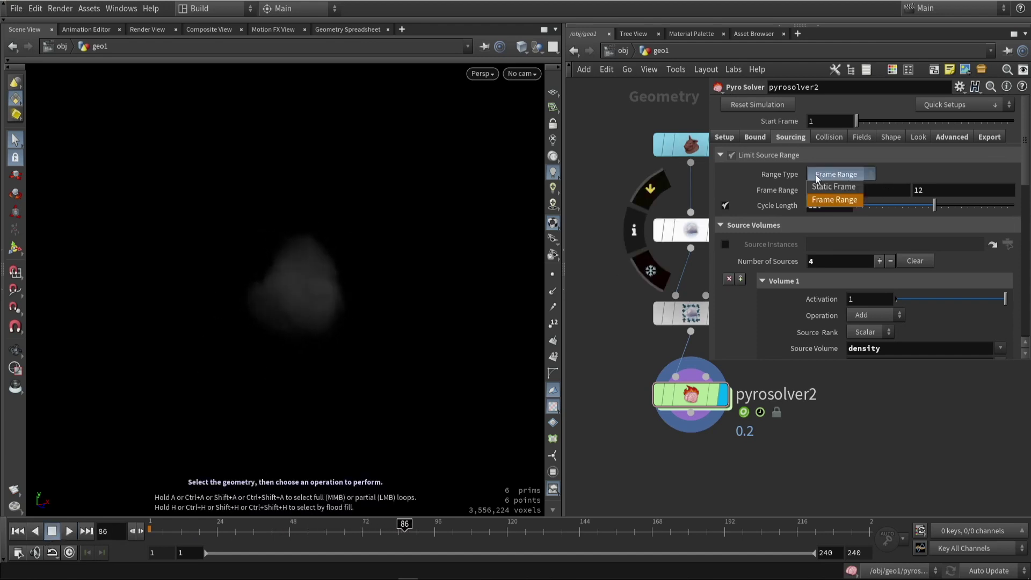
left_click(833, 187)
key("ctrl+Up")
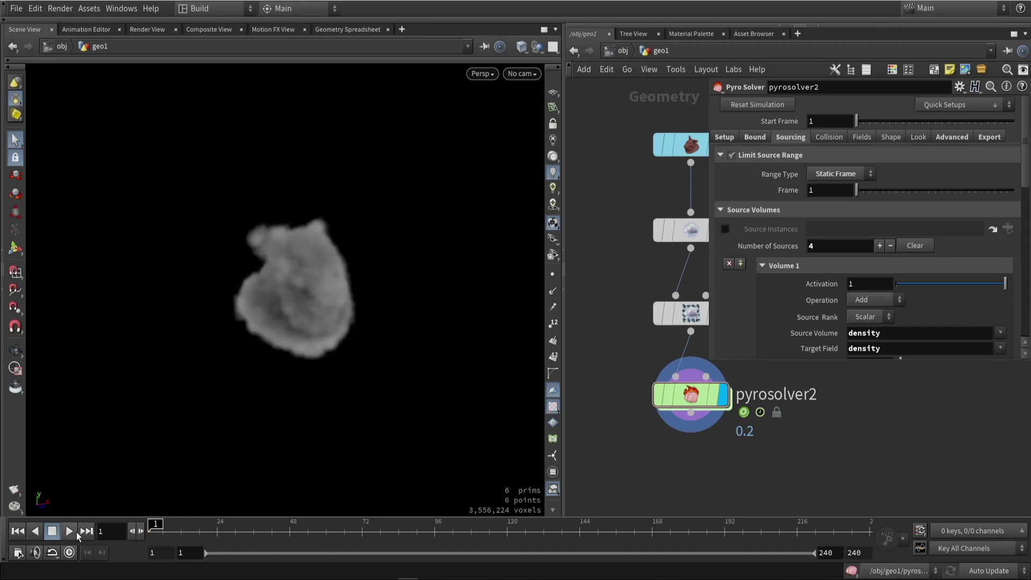
left_click(76, 532)
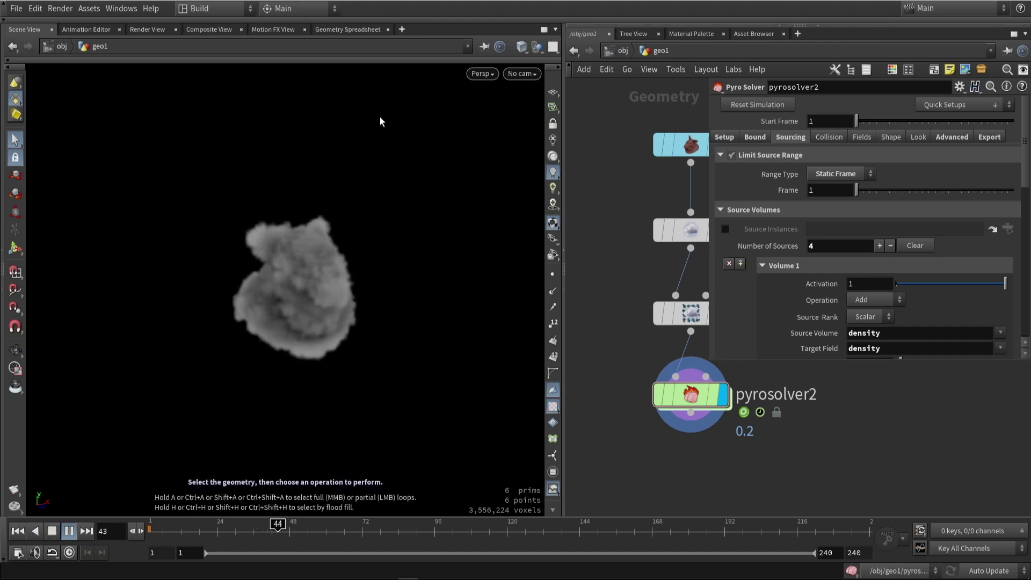
left_click(52, 531)
key("ctrl+Up")
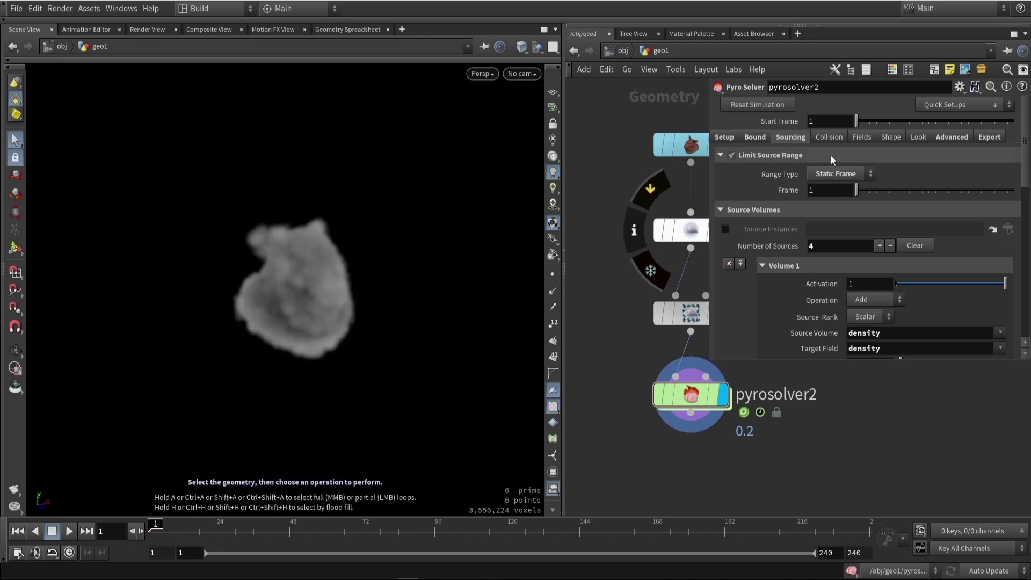
- Enable Wind in the solver's shape settings, set Wind Speed to 9.42, and play the simulation
left_click(890, 137)
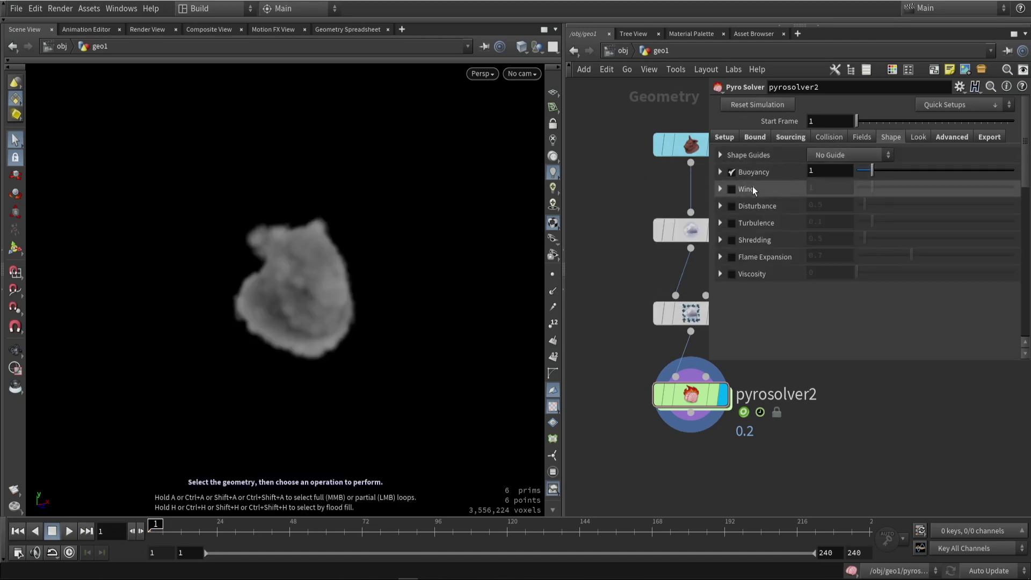
left_click(732, 190)
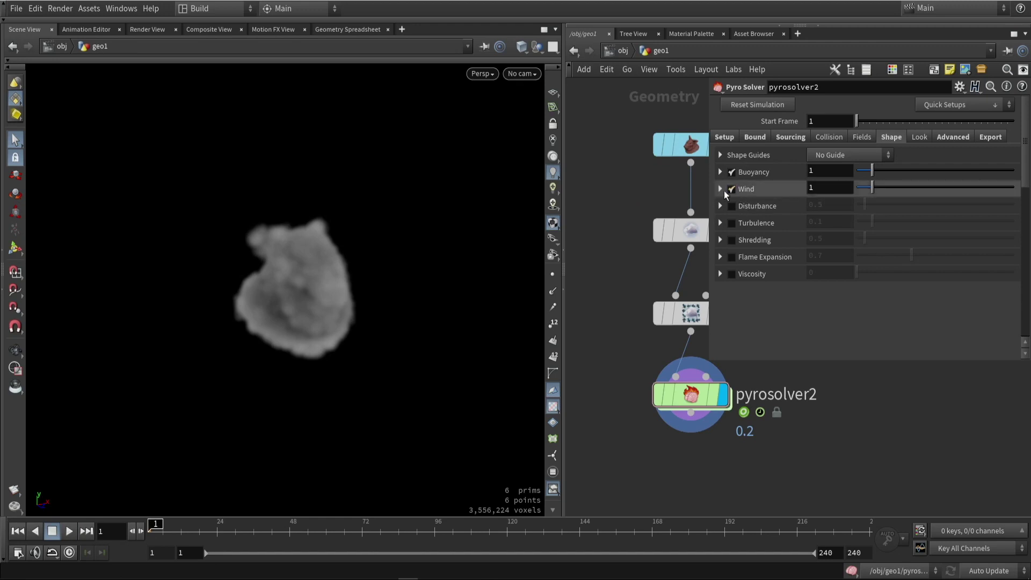
left_click(720, 189)
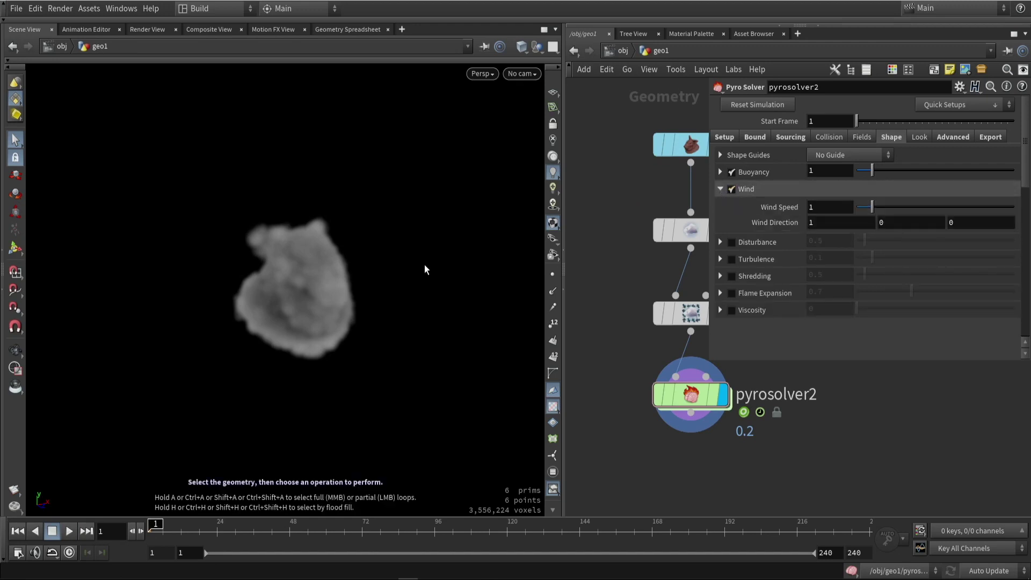
left_click_drag(873, 206, 1004, 211)
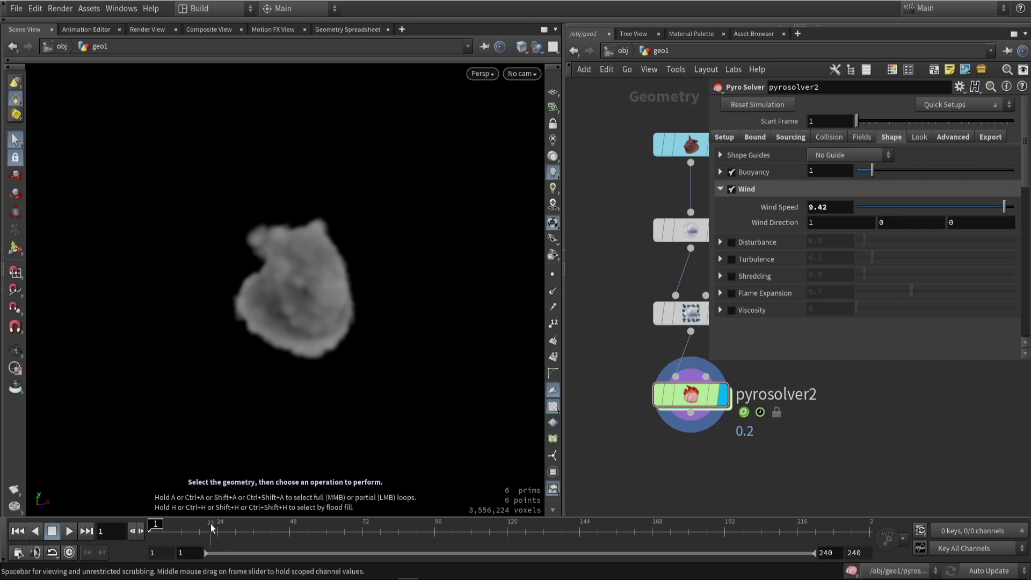
left_click(69, 531)
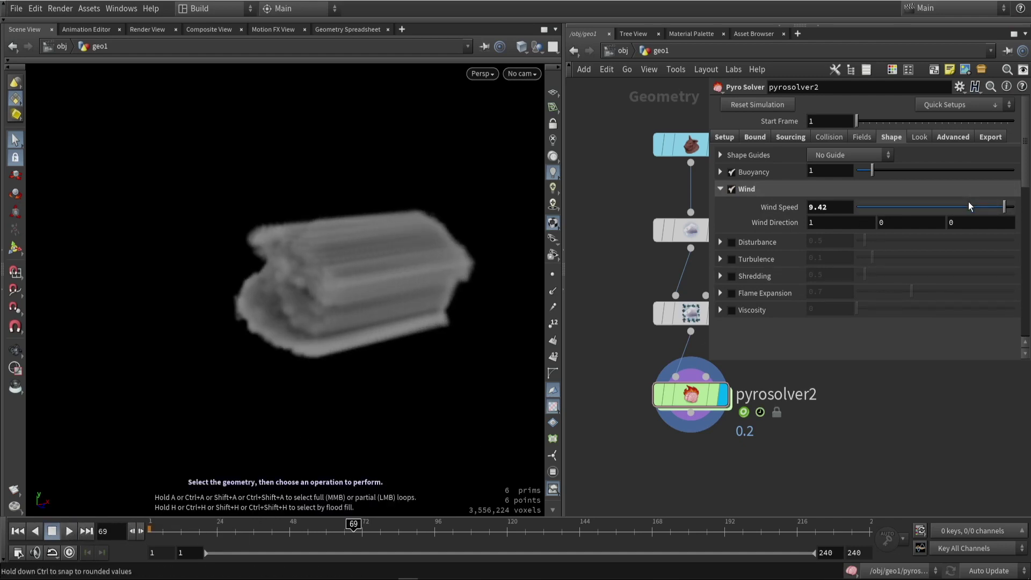
- Lower the solver's Wind Speed to 4.86 and set the Wind Direction to 0, 0, -1
left_click_drag(1004, 207, 935, 207)
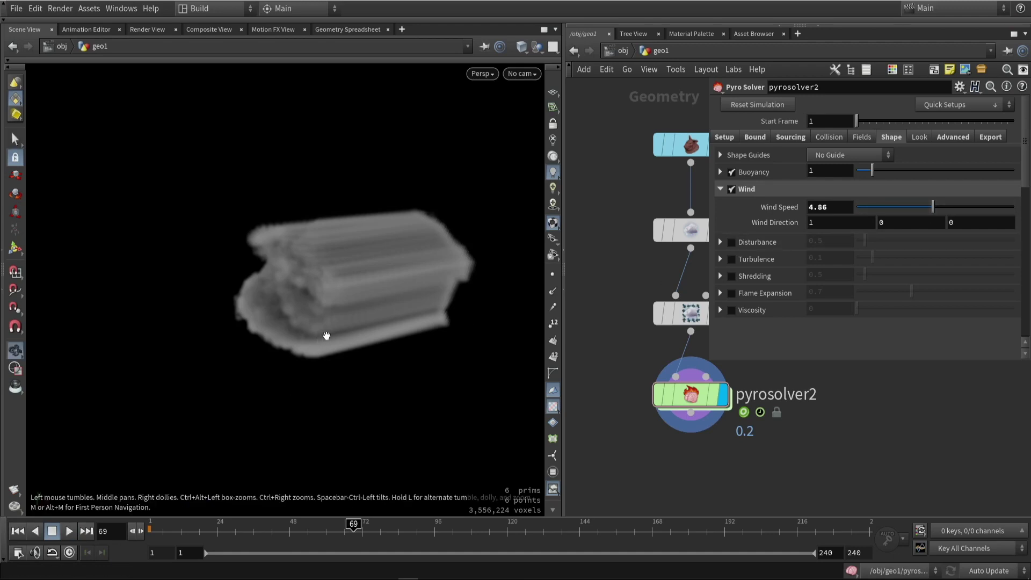
left_click(818, 224)
key("BackSpace")
type("0")
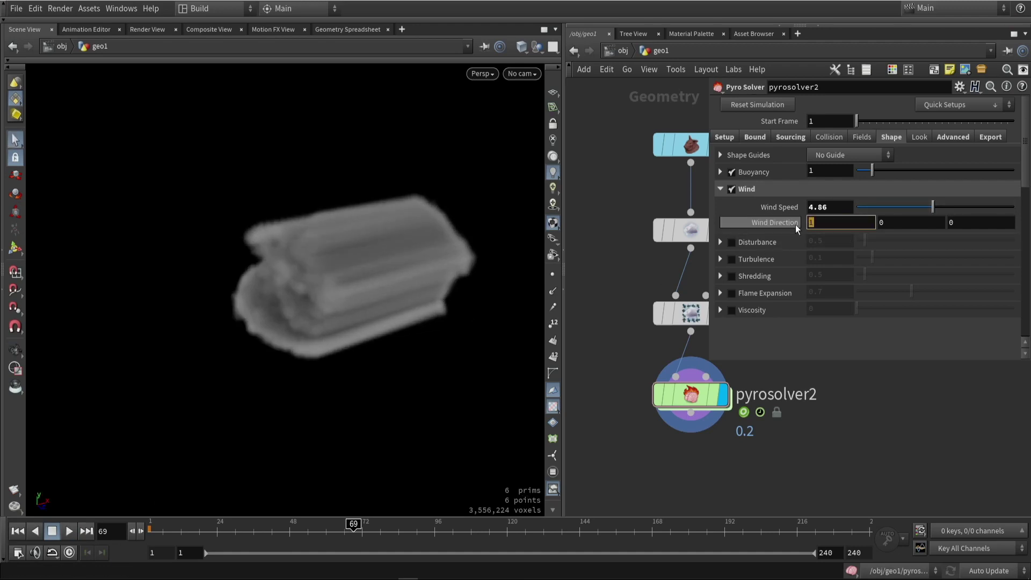
key("Tab")
key("Tab")
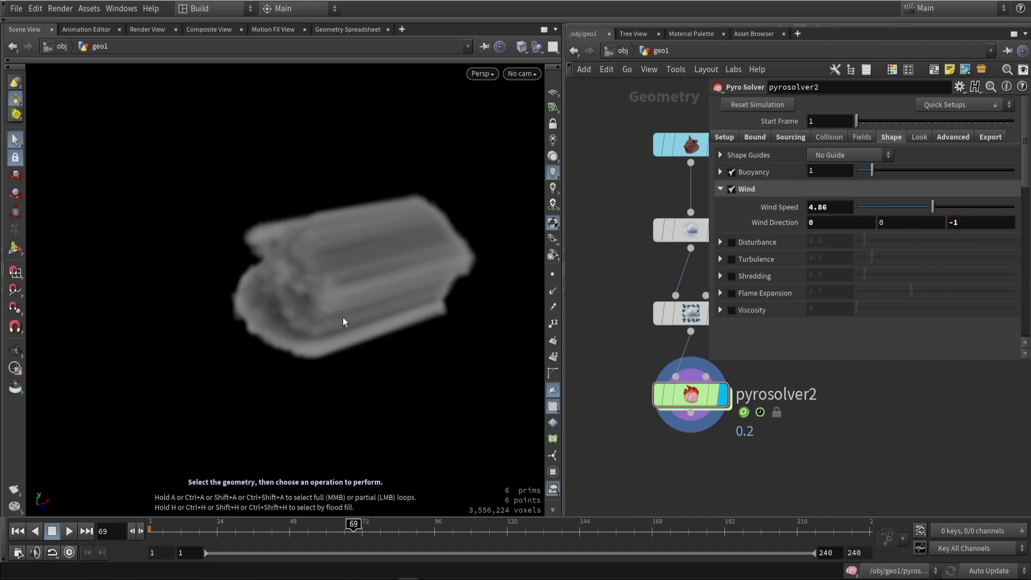
- Play the simulation from frame 1 and view the cloud from another side to check the new wind direction
left_click(151, 531)
left_click(73, 532)
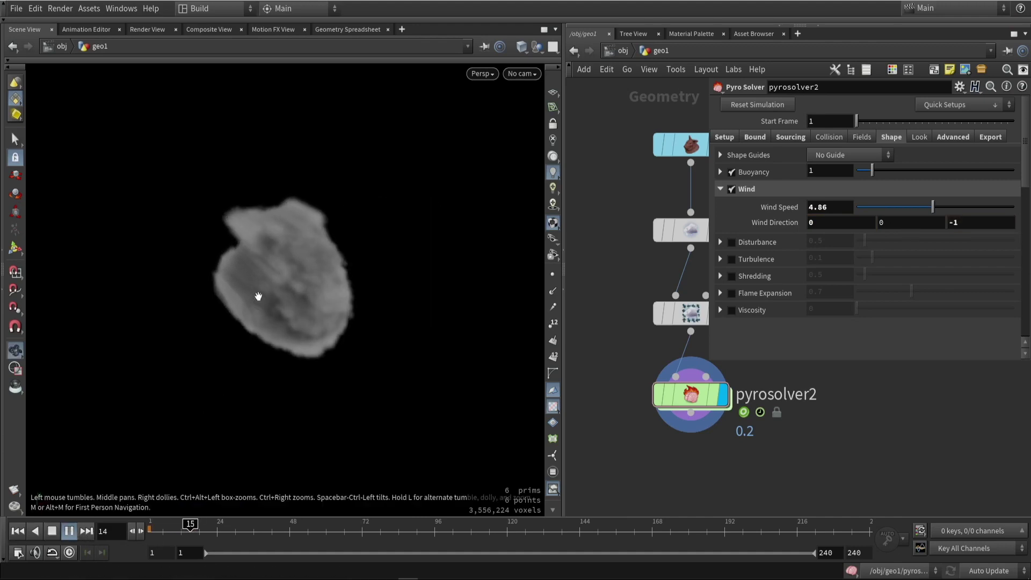
left_click_drag(258, 295, 153, 301, "alt")
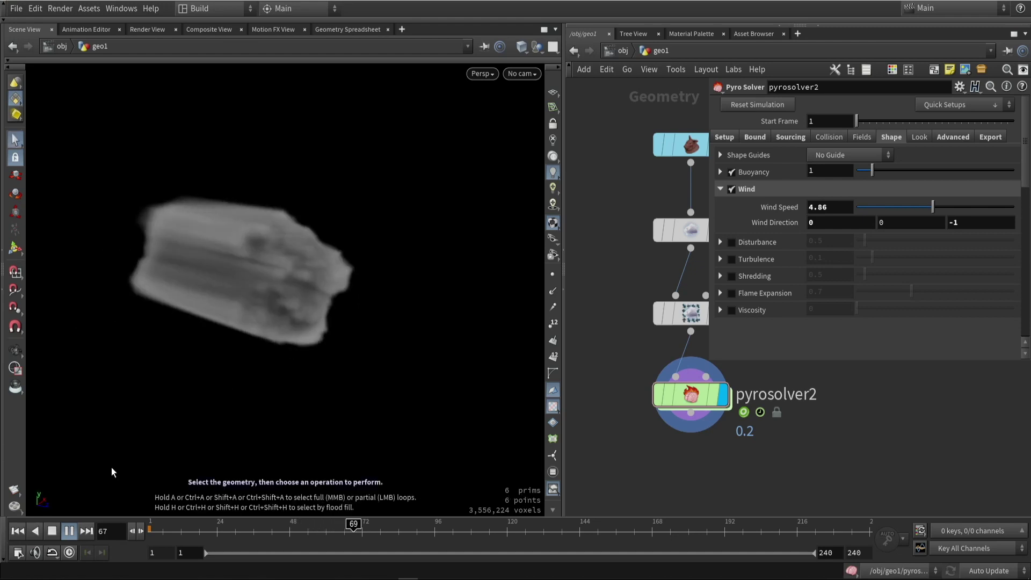
left_click(70, 532)
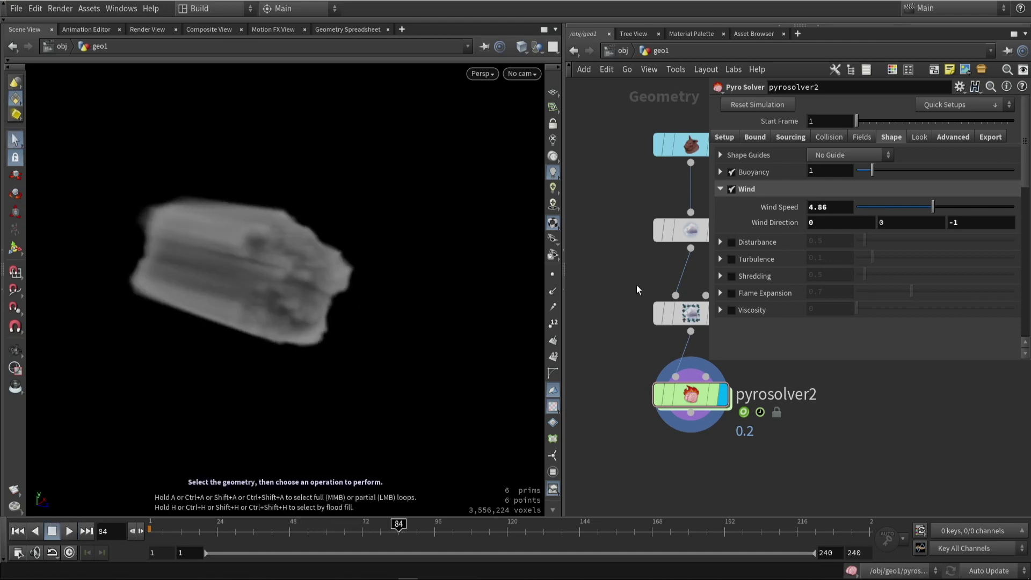
- Enable Disturbance in the solver's shape settings and raise it to 10 while playing the simulation
left_click(720, 189)
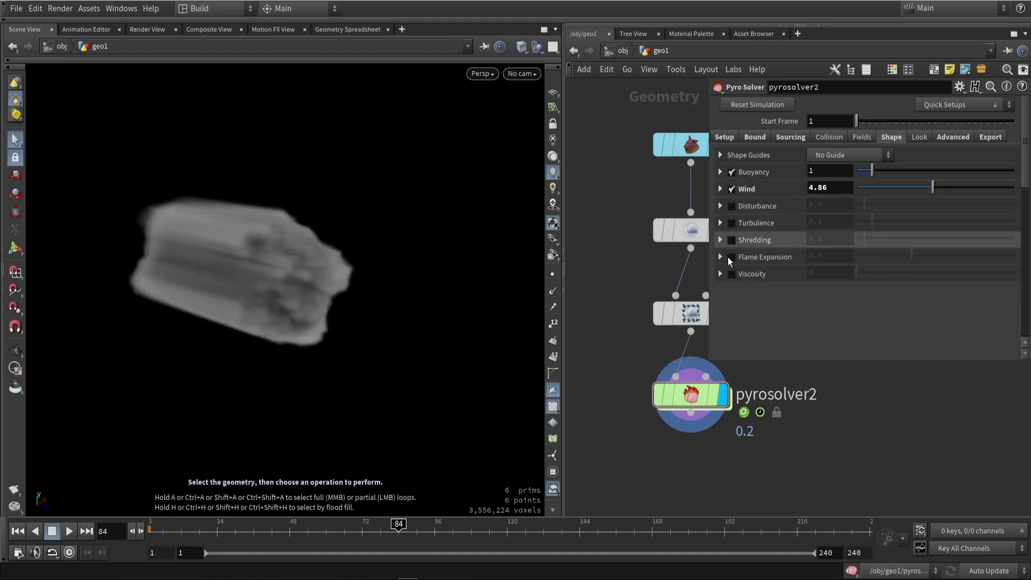
left_click(732, 206)
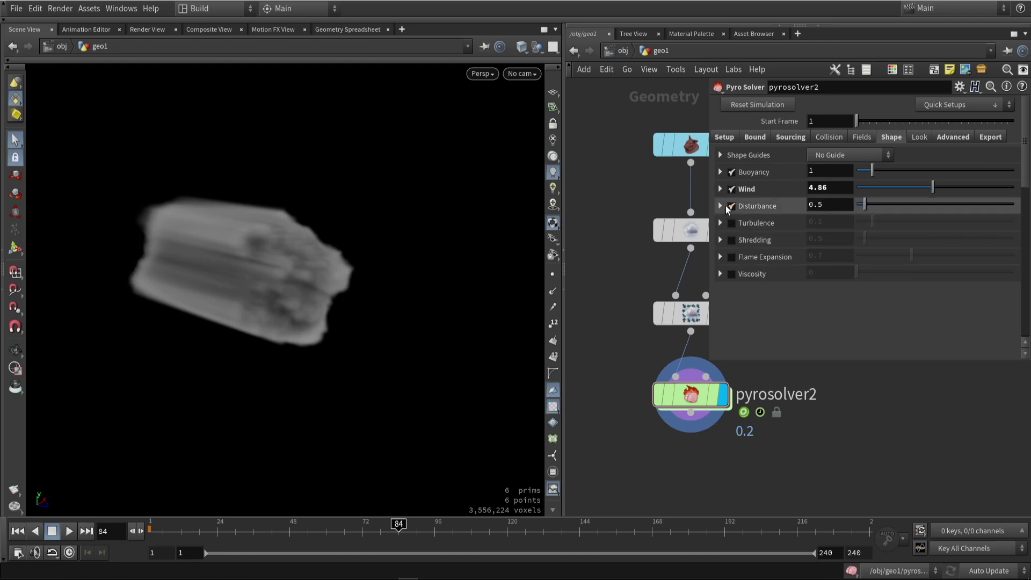
left_click(200, 530)
left_click(70, 531)
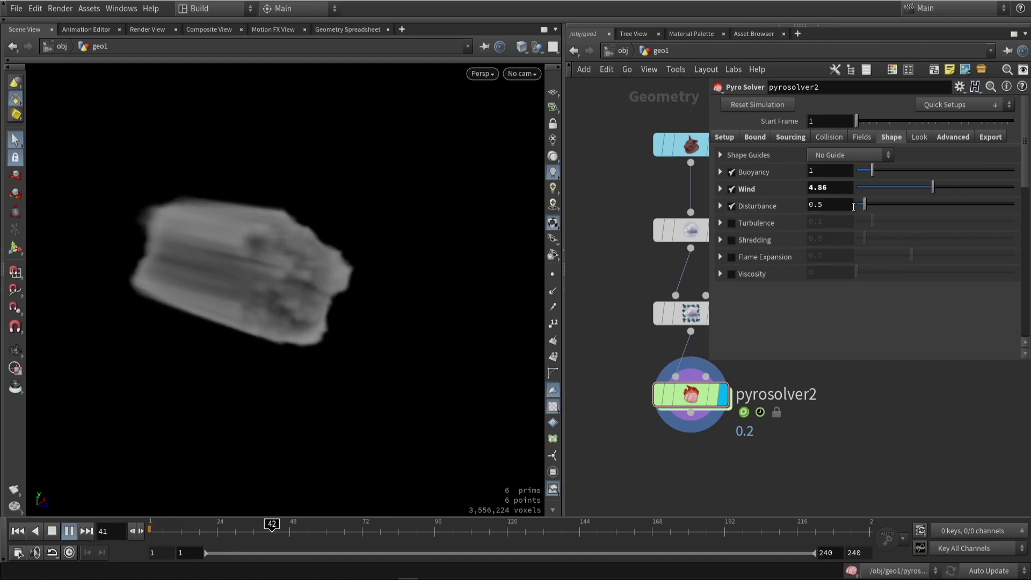
left_click_drag(864, 205, 1000, 204)
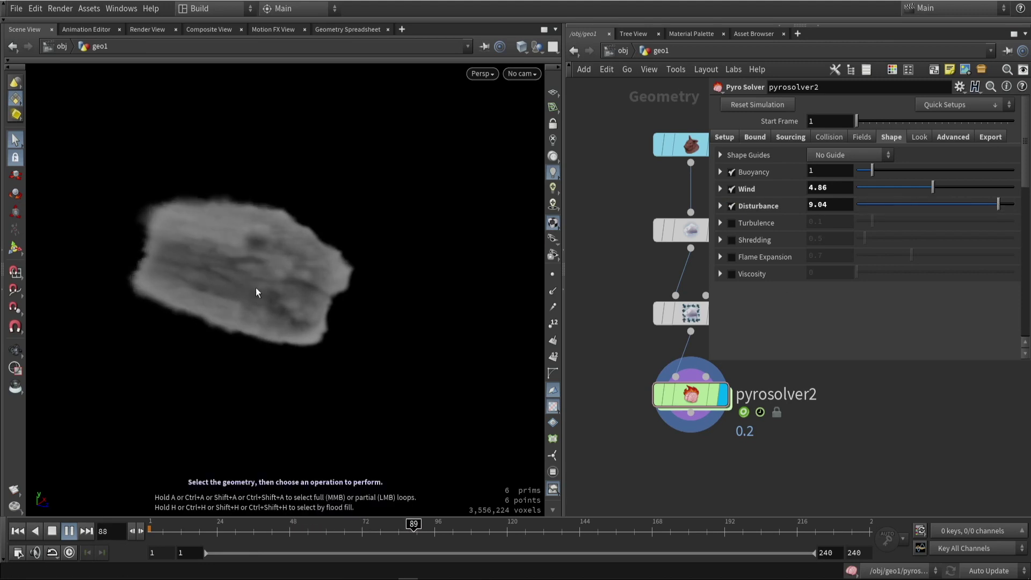
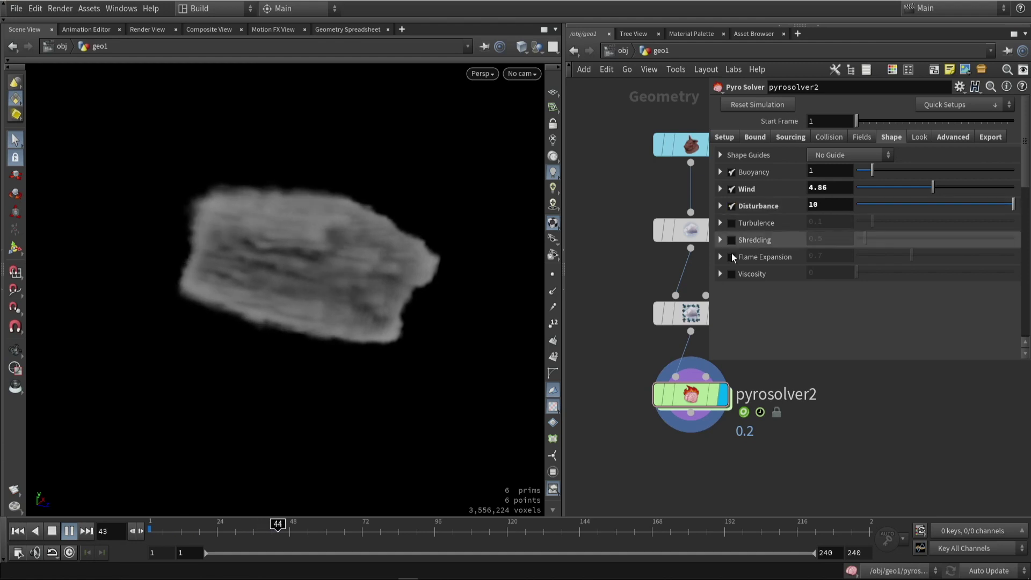
left_click(55, 532)
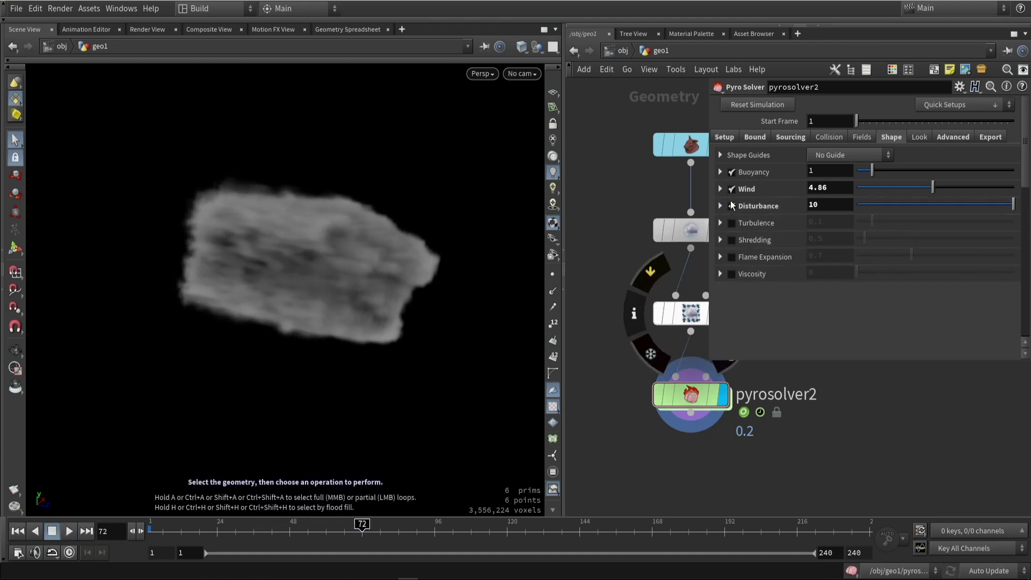
- Disable Buoyancy and Wind, leaving only Disturbance enabled, and play the simulation to check its effect alone
left_click(731, 206)
left_click(732, 189)
left_click(732, 172)
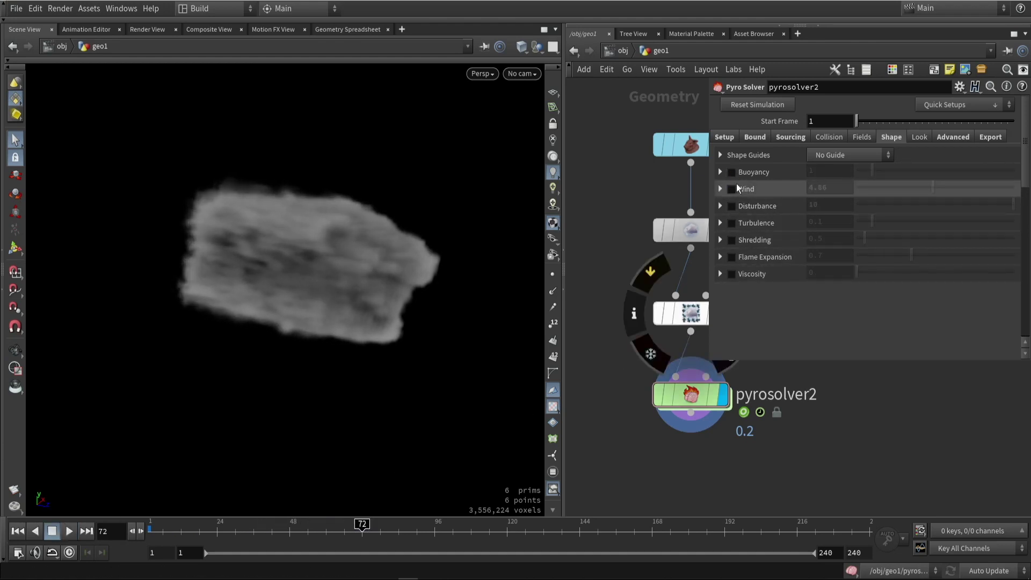
left_click(732, 207)
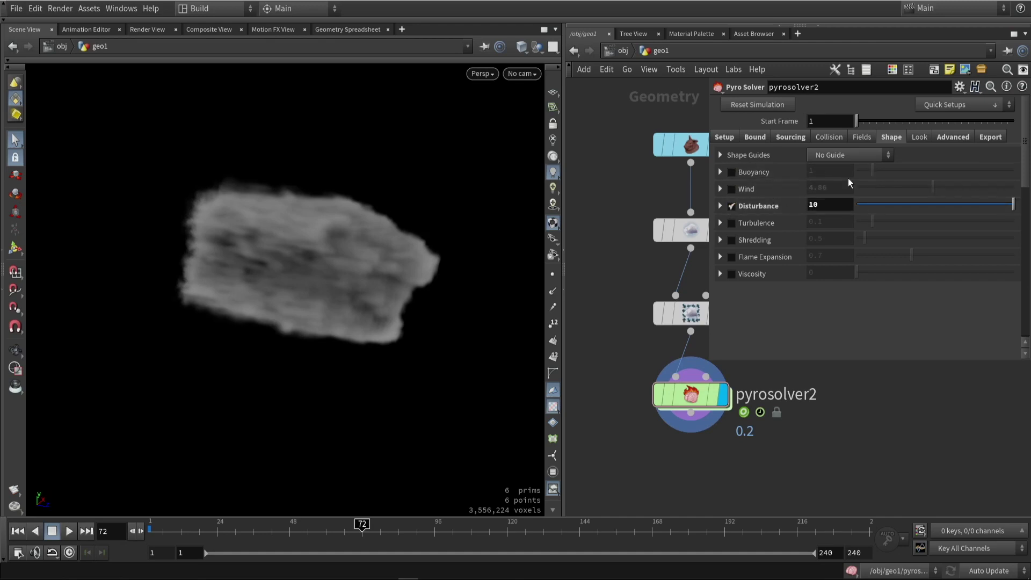
left_click(70, 531)
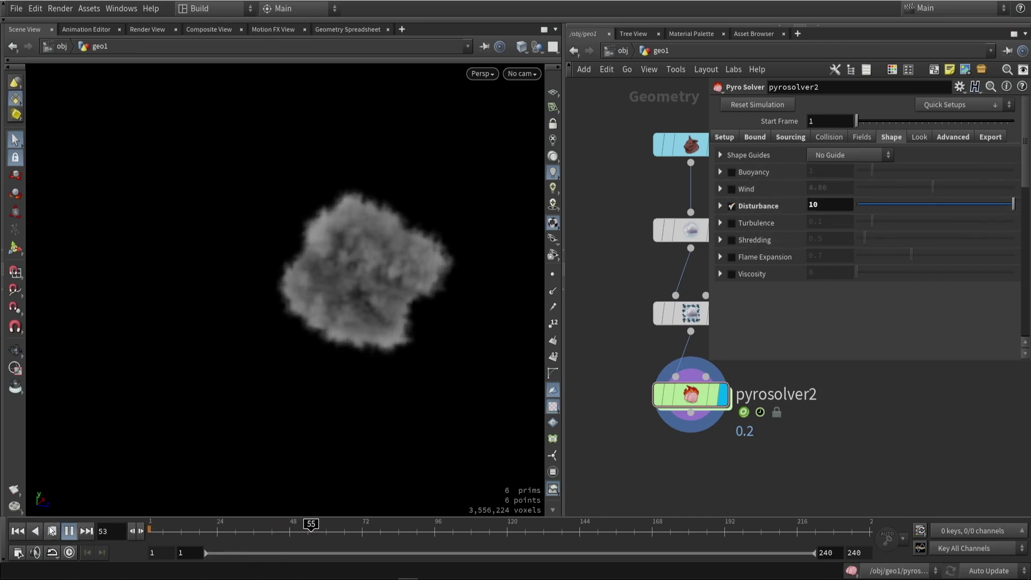
left_click(69, 531)
- Re-enable Buoyancy and Wind in the solver's shape settings and collapse their parameters
left_click(737, 183)
left_click(733, 175)
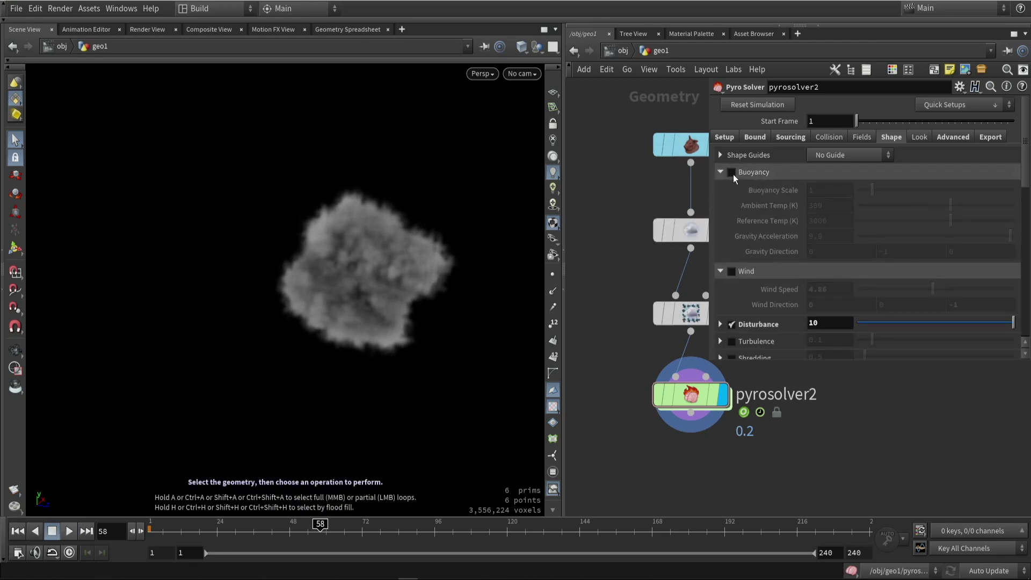
left_click(732, 172)
left_click(723, 170)
left_click(732, 189)
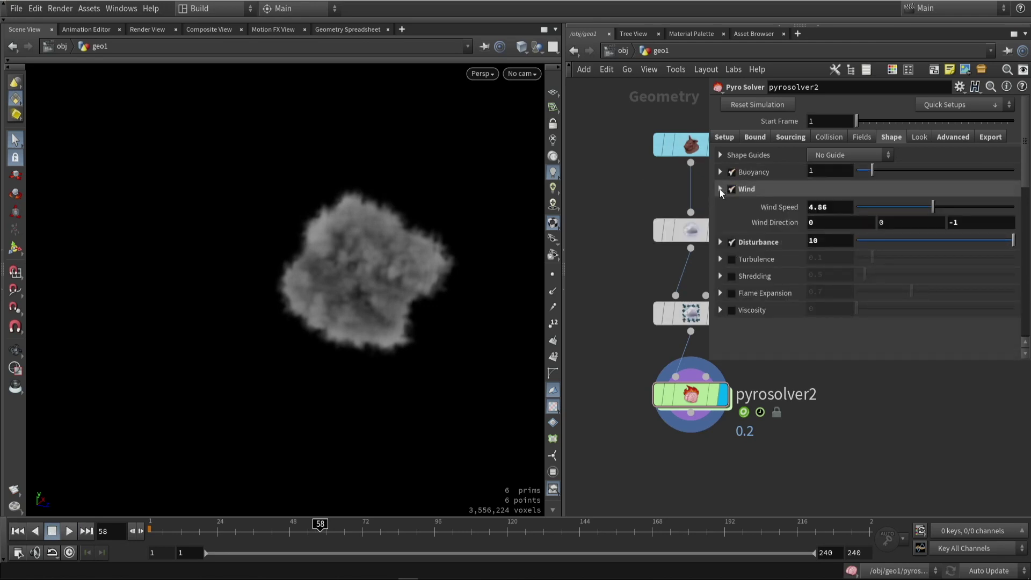
left_click(721, 189)
- Shrink the parameter pane and replay the simulation from frame 1 with Buoyancy, Wind and Disturbance combined
left_click_drag(321, 529, 147, 529)
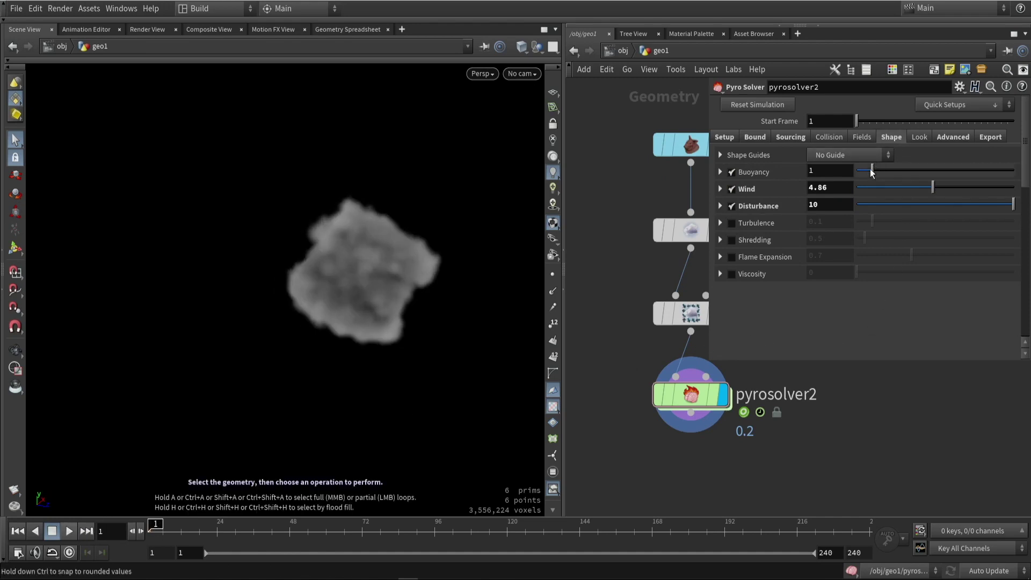
left_click_drag(711, 363, 764, 269)
middle_click_drag(768, 356, 753, 362)
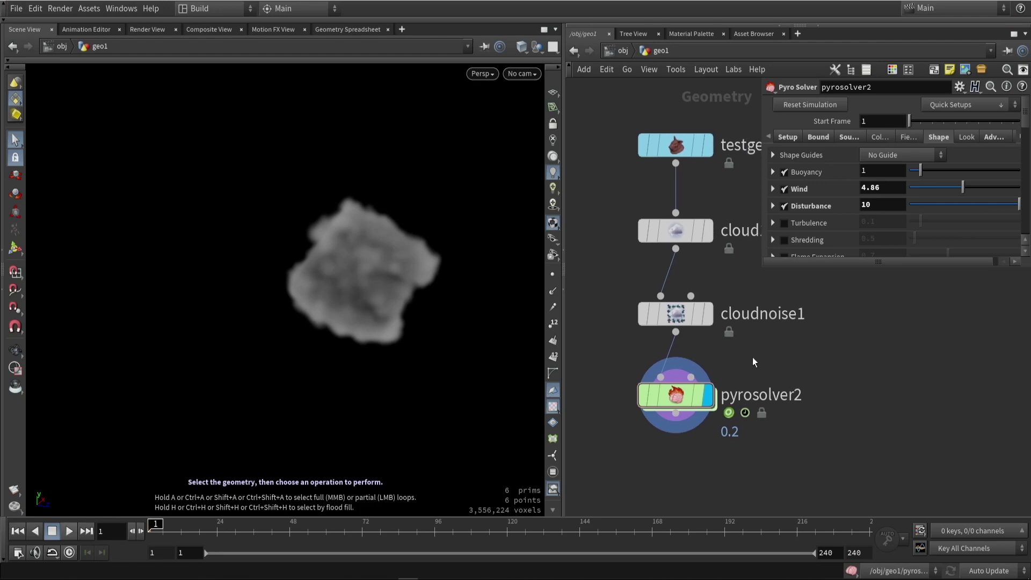
left_click(78, 531)
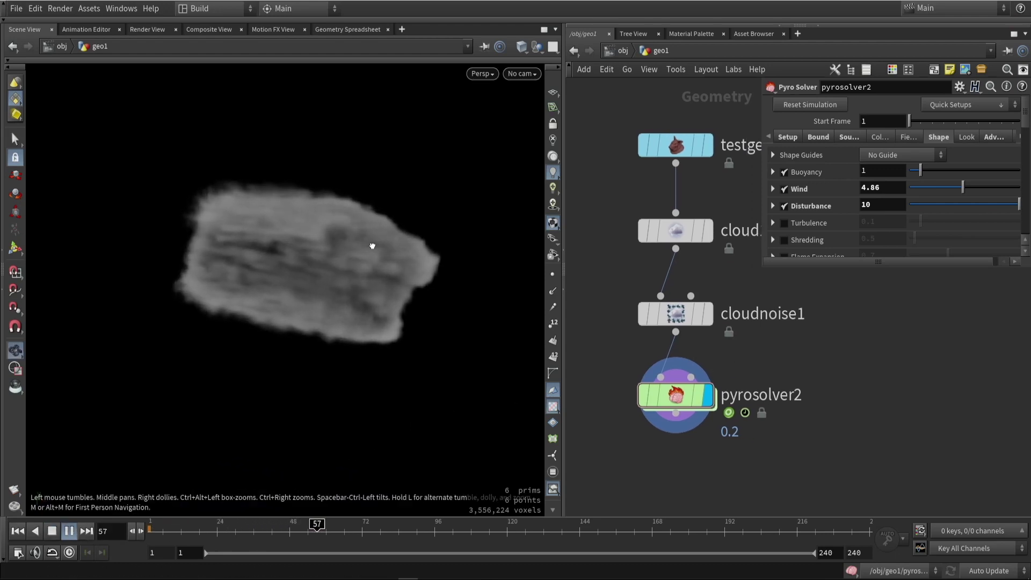
mouse_move(372, 245)
left_mouse_down("alt")
mouse_move(214, 240)
mouse_move(418, 228)
mouse_move(369, 244)
left_mouse_up("alt")
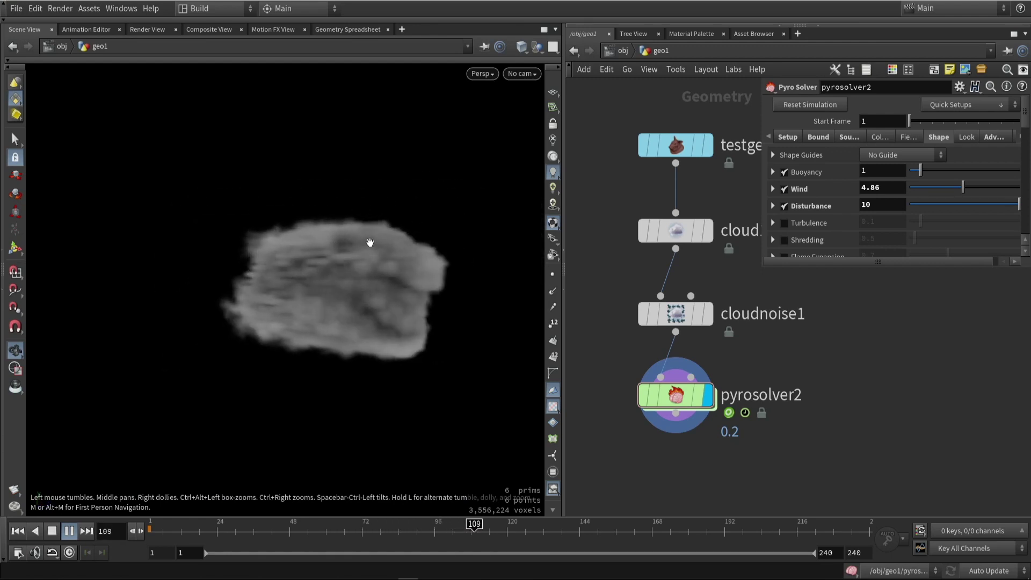
left_click(70, 531)
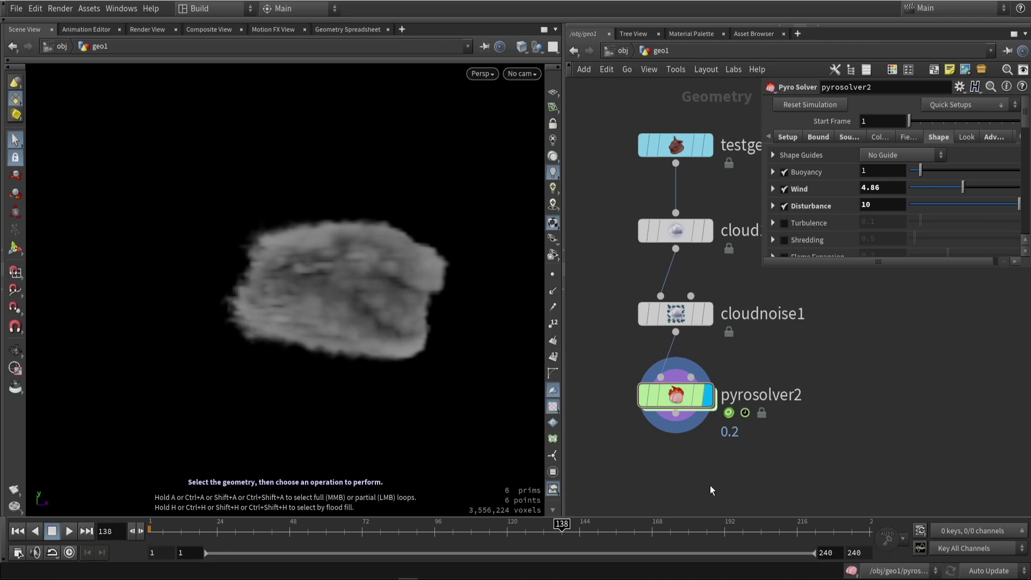
- Go inside the pyrosolver2 node to its FORCES network and frame the force_output node
mouse_move(678, 398)
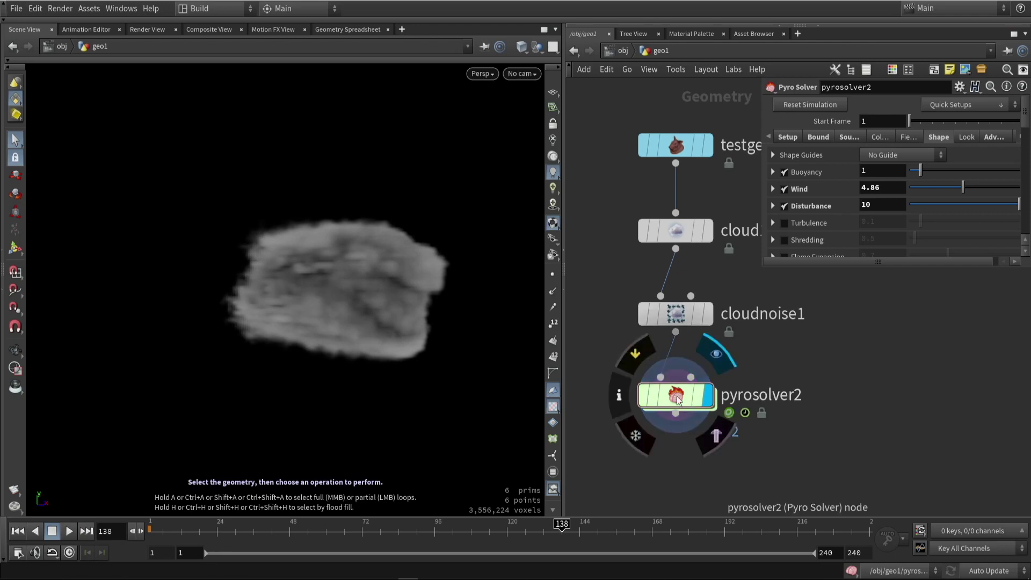
left_click_drag(676, 399, 681, 400)
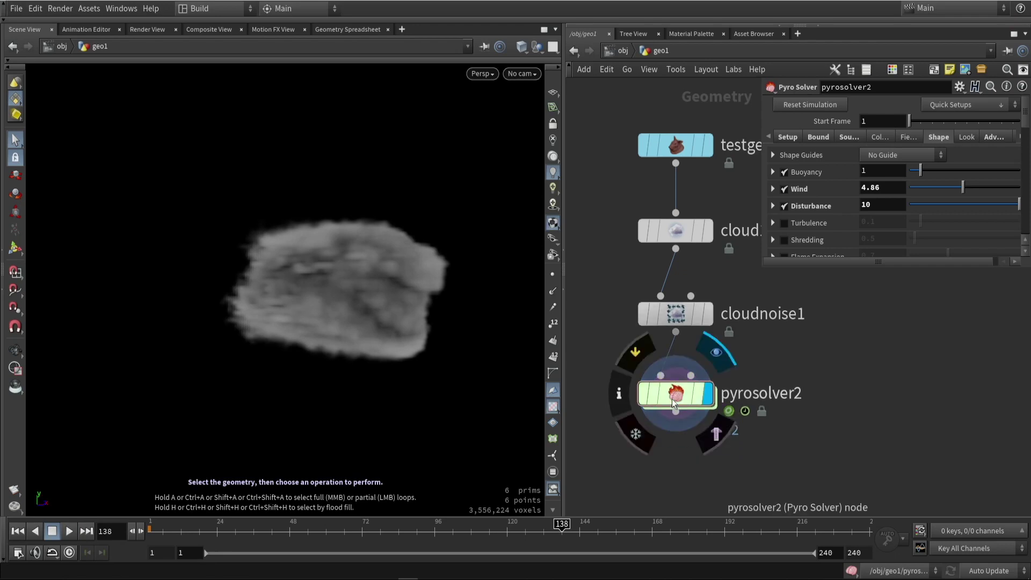
double_click(675, 395)
middle_click_drag(821, 453, 684, 455)
middle_click_drag(739, 305, 781, 344)
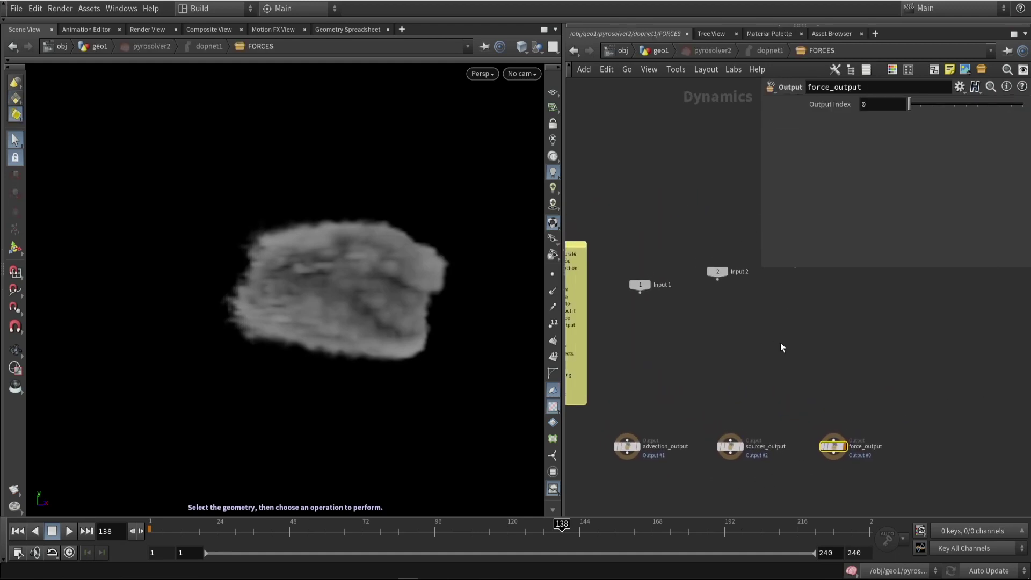
scroll(781, 342, "up", 2)
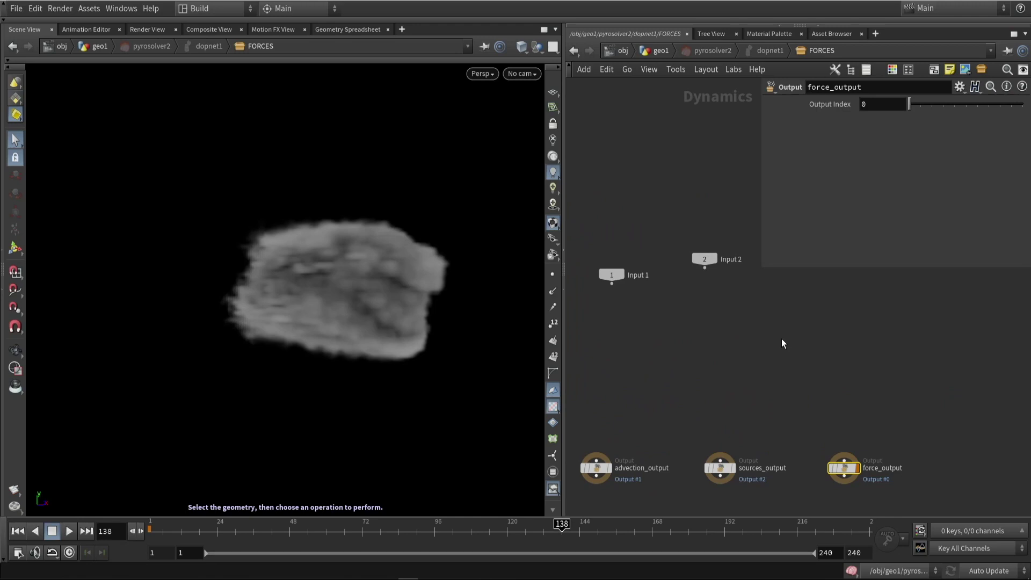
- Add a Gas Axis Force node above force_output and wire it into that output
key("Tab")
type("axis")
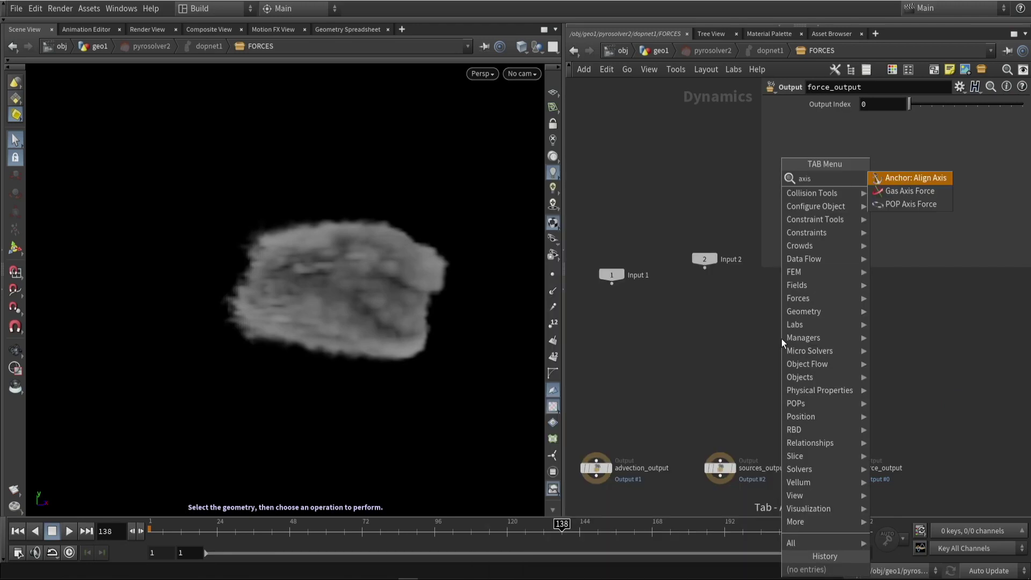
left_click(906, 193)
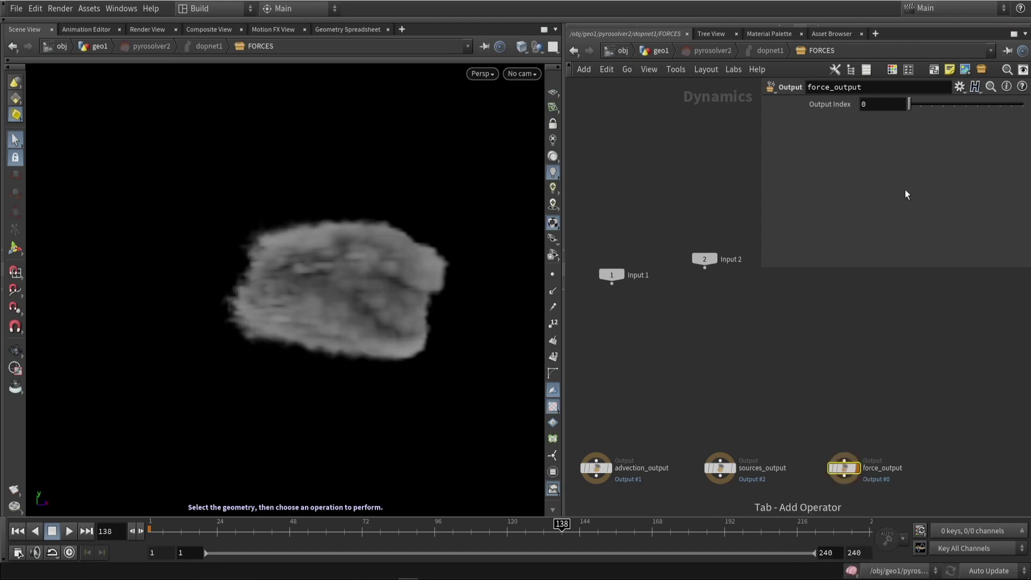
left_click(833, 396)
scroll(848, 413, "up", 3)
middle_click_drag(905, 447, 872, 368)
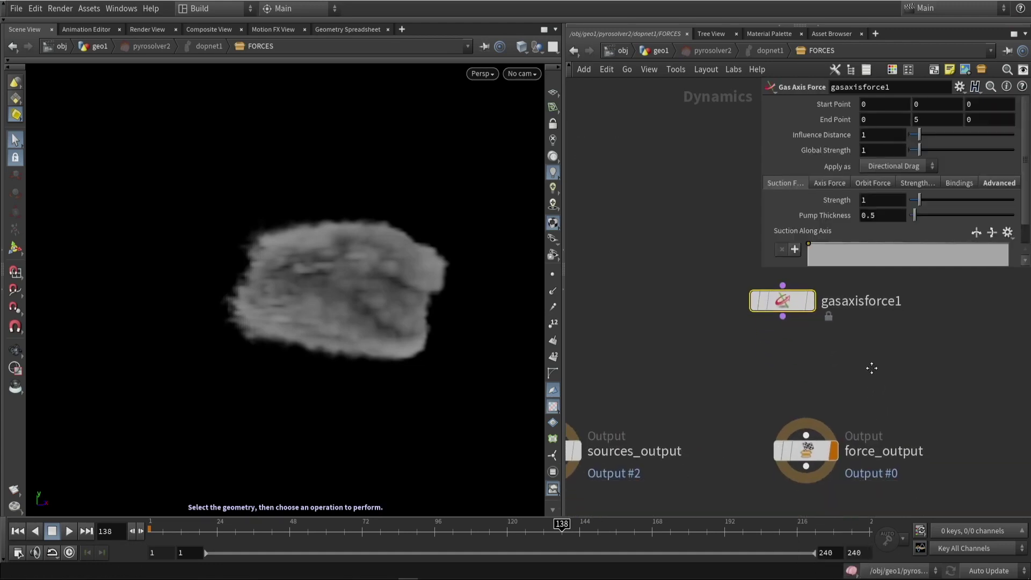
left_click_drag(792, 304, 810, 317)
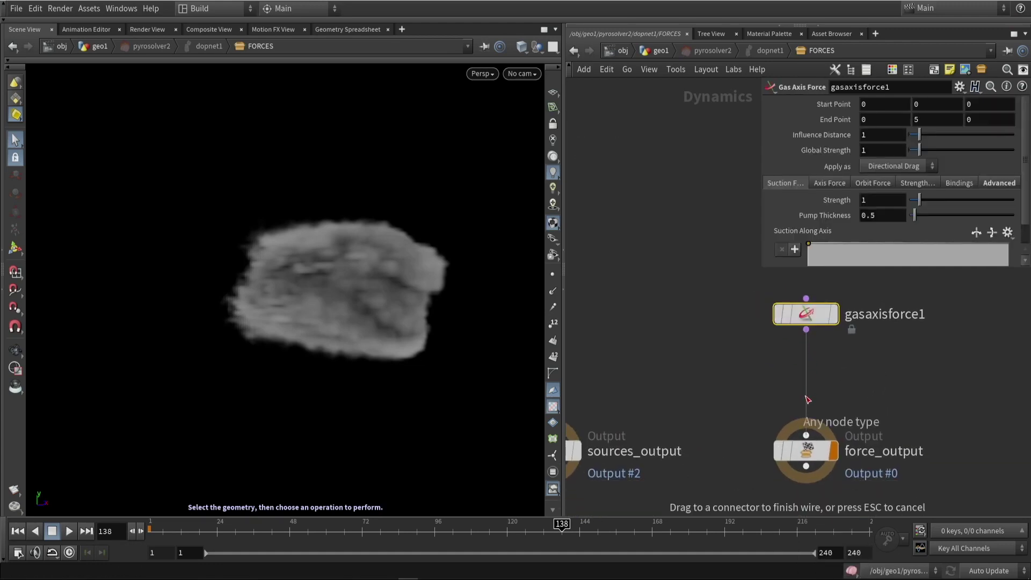
double_click(891, 314)
left_click_drag(890, 314, 910, 310)
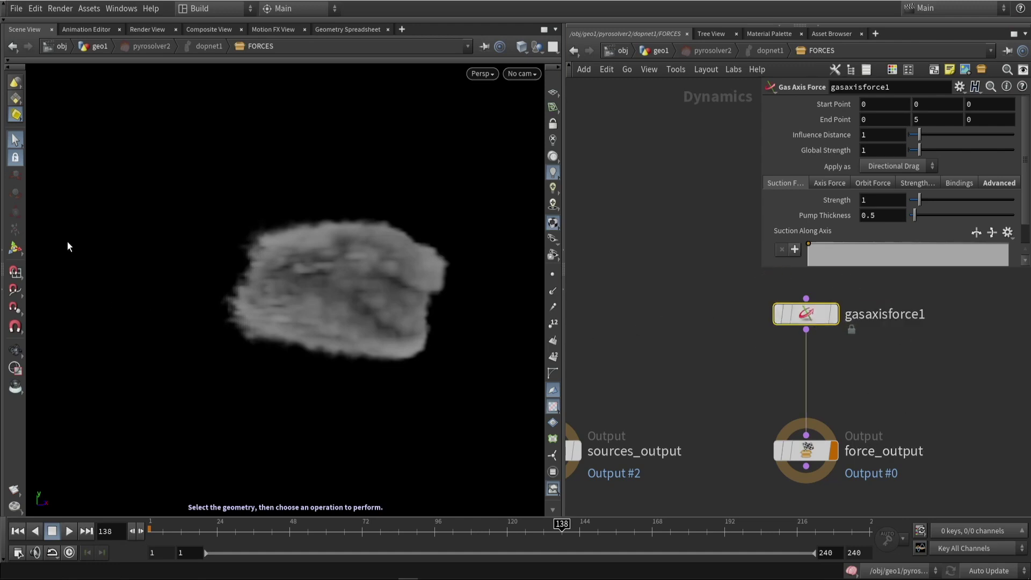
- Lay the Gas Axis Force volume along Z and fit it around the cloud, from Z -10.37 to 2.85, with Influence Distance about 4.99
left_click(15, 251)
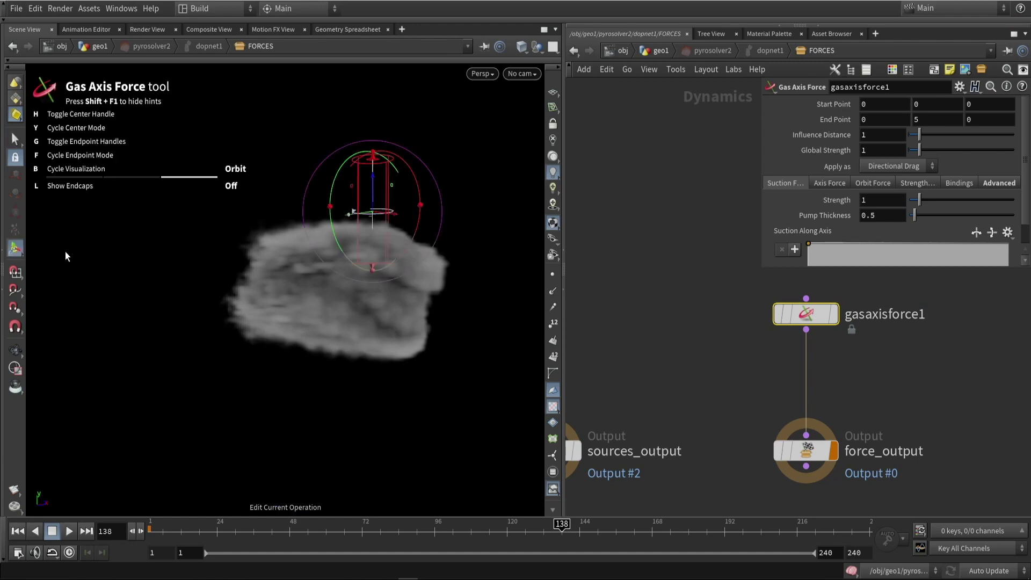
middle_click_drag(248, 235, 258, 303, "alt")
scroll(339, 268, "up", 2)
left_click_drag(382, 333, 423, 249, "alt")
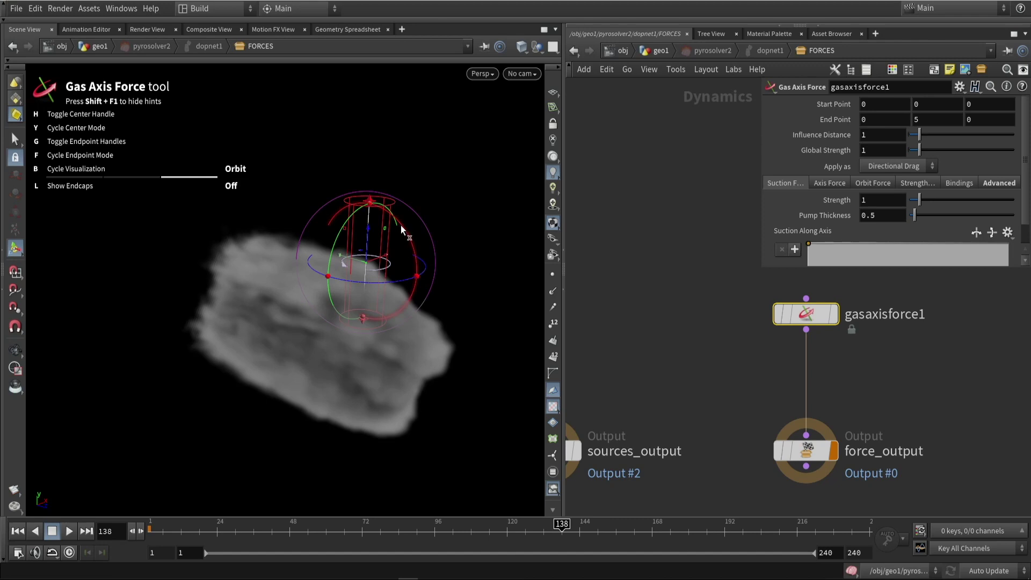
left_click_drag(399, 231, 408, 290)
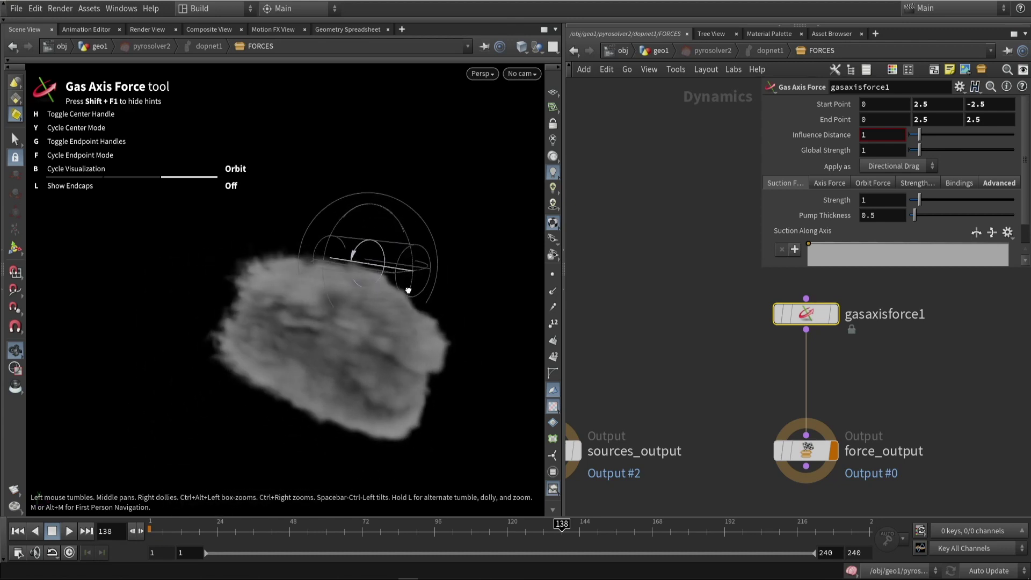
key("y")
left_click_drag(405, 247, 195, 447, "alt")
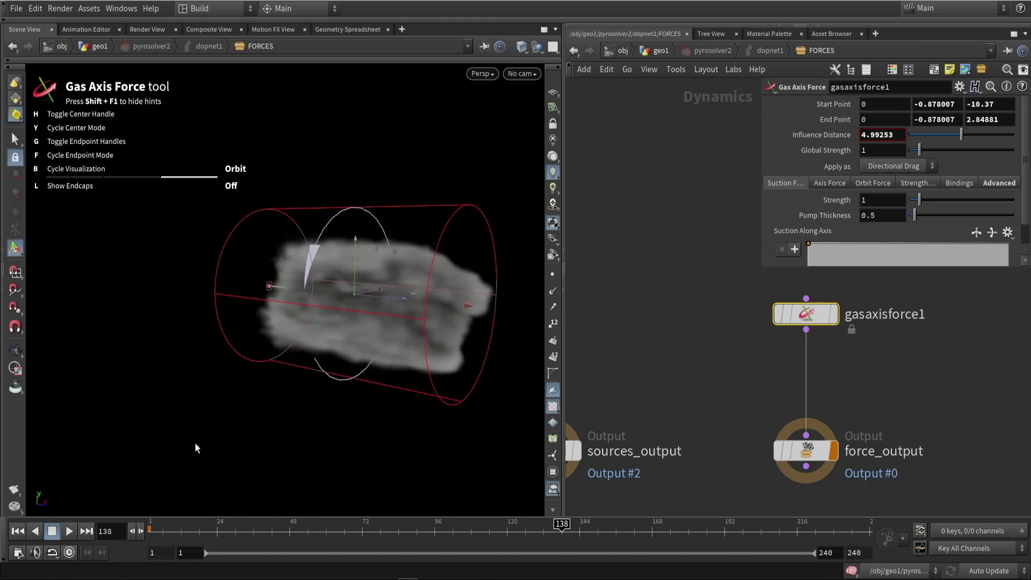
- Play the simulation from frame 1 with the Gas Axis Force at its default strengths and inspect the cloud from several angles
left_click(151, 531)
left_click(69, 531)
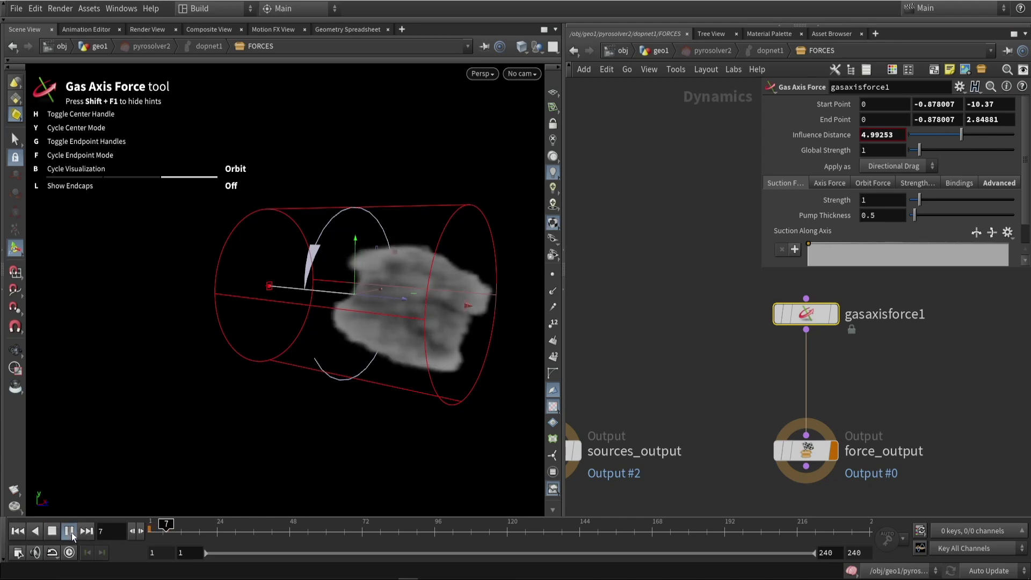
left_click_drag(175, 449, 322, 408, "alt")
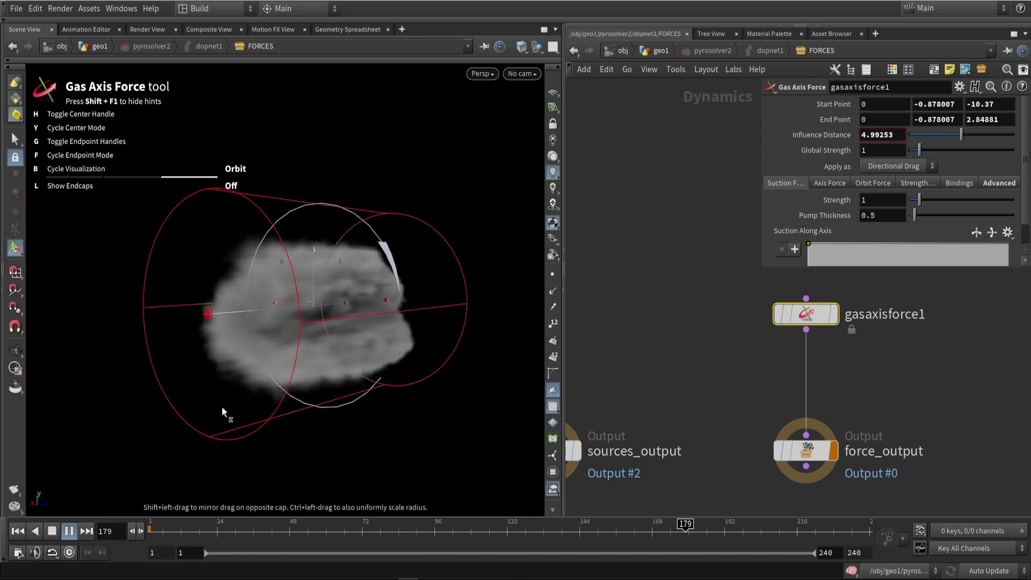
left_click(58, 531)
left_click_drag(357, 343, 318, 341, "alt")
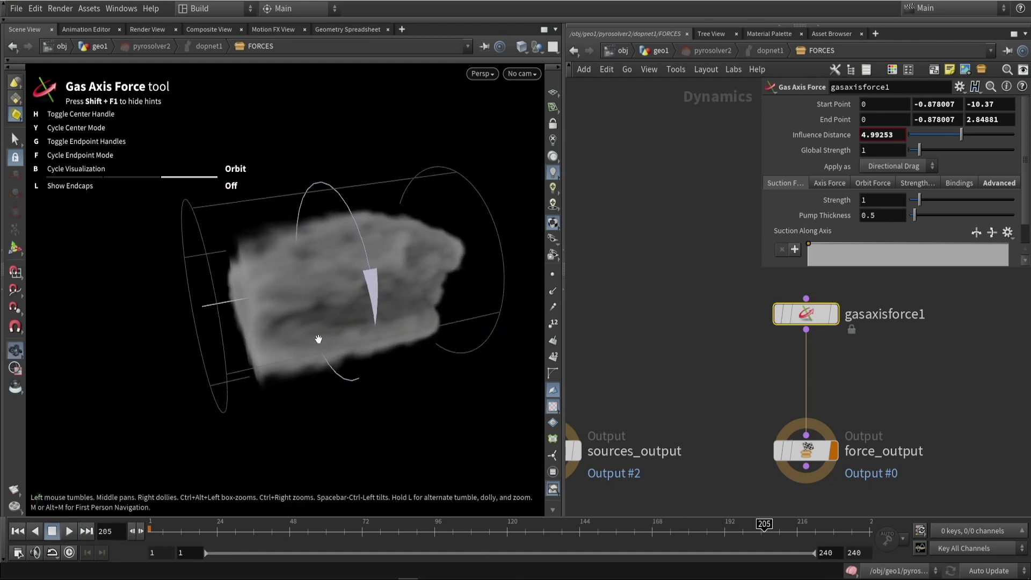
right_click_drag(318, 340, 302, 315, "alt")
left_click_drag(301, 316, 295, 283, "alt")
key("Return")
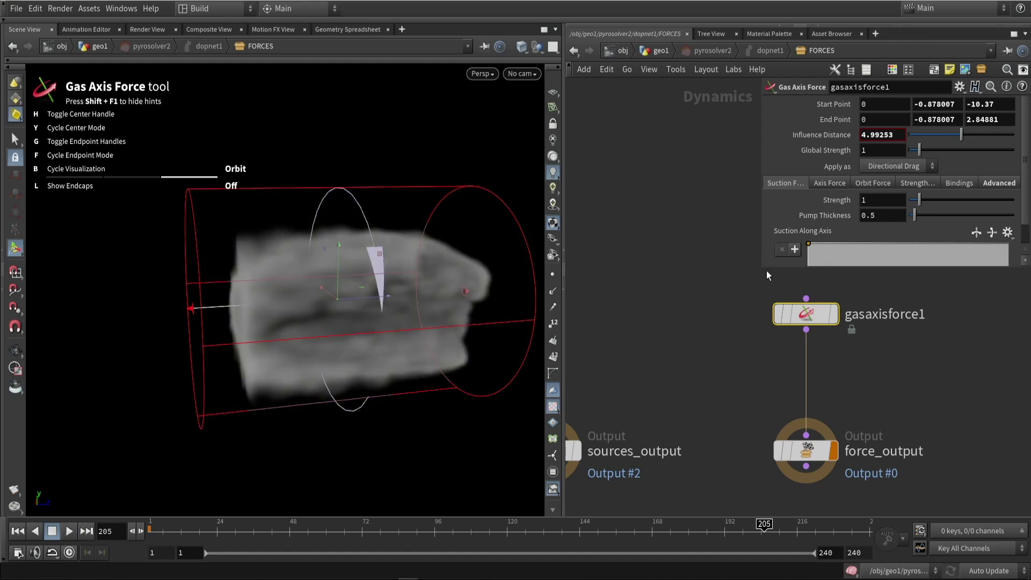
- Widen the parameter pane and set the Suction Force Strength of gasaxisforce1 to 50
left_click_drag(764, 272, 608, 280)
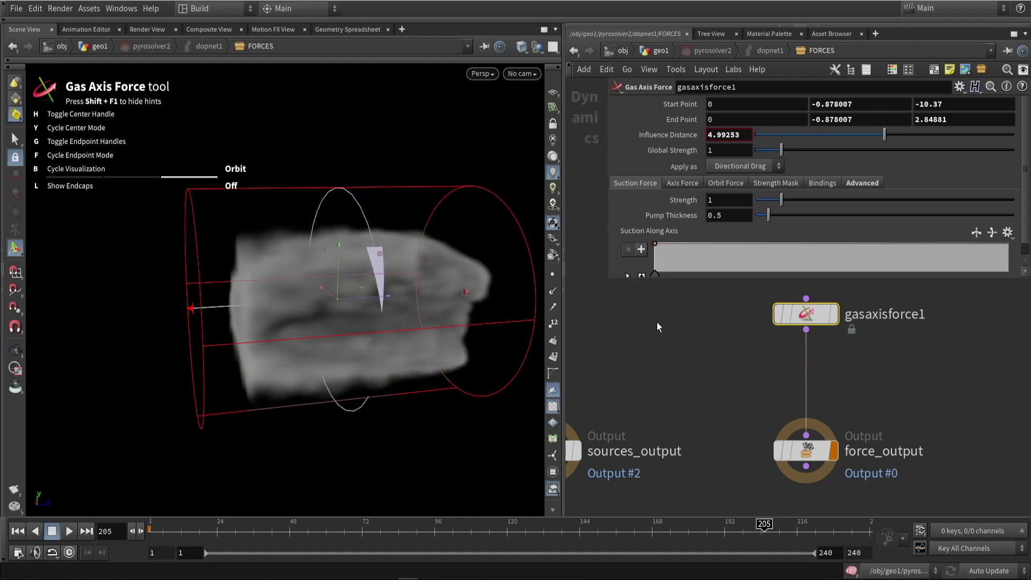
middle_click_drag(685, 340, 687, 406)
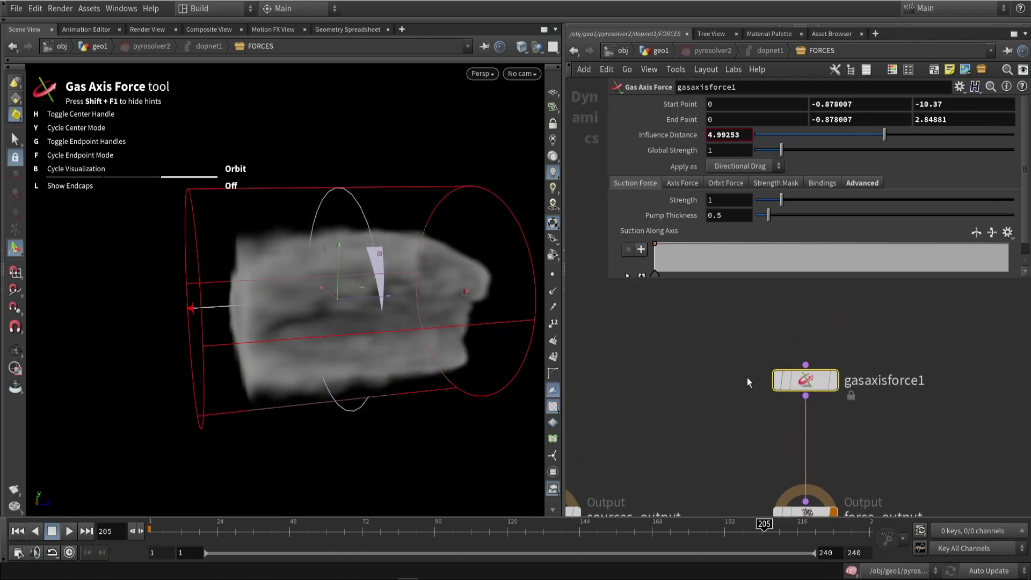
mouse_move(814, 383)
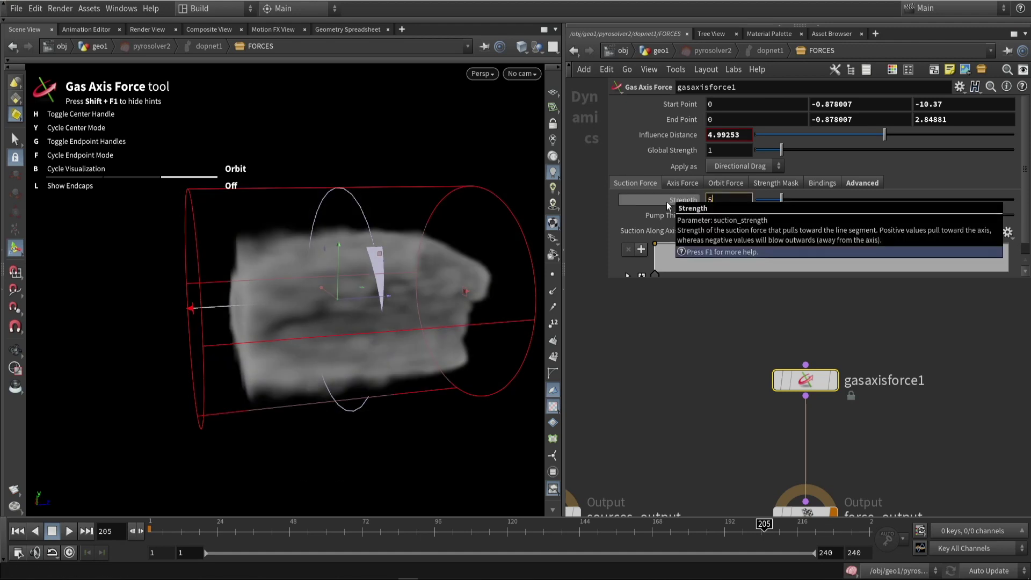
type("50")
key("Return")
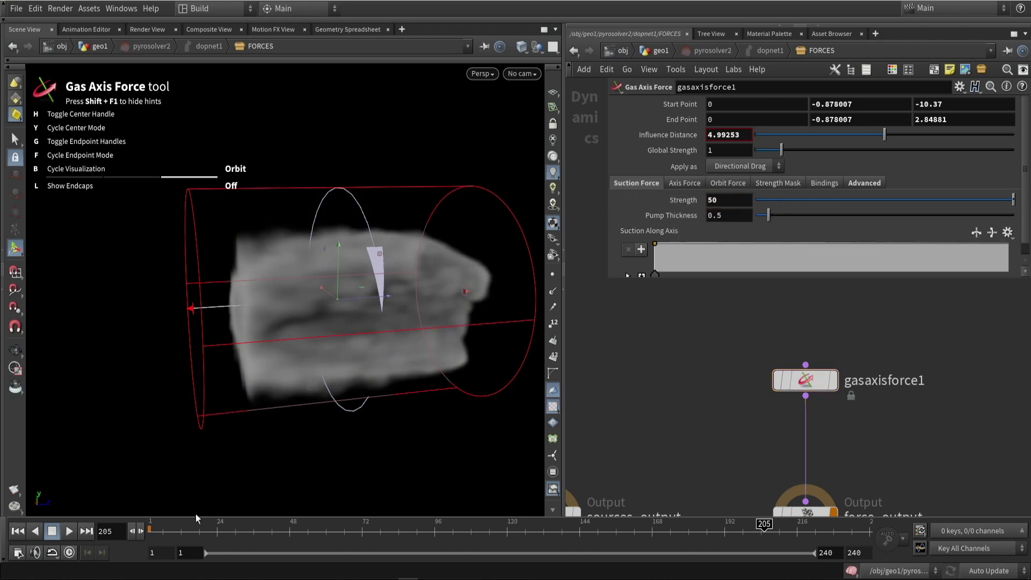
- Play the simulation with the stronger suction and inspect how the cloud is pulled toward the axis from several angles
left_click(67, 531)
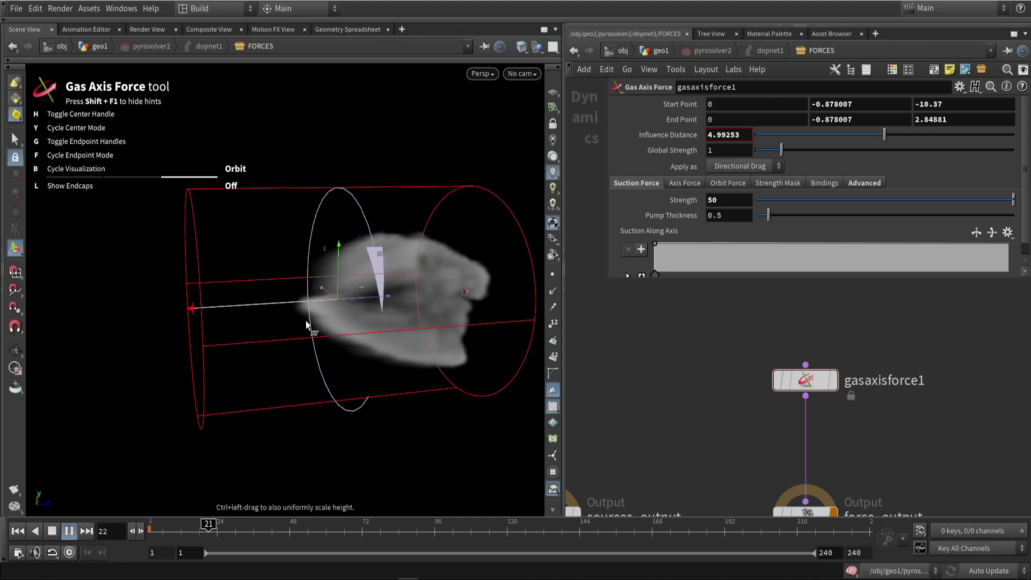
left_click_drag(305, 321, 323, 285)
right_click_drag(323, 284, 309, 315)
left_click_drag(333, 292, 485, 305)
left_click_drag(303, 314, 394, 383, "alt")
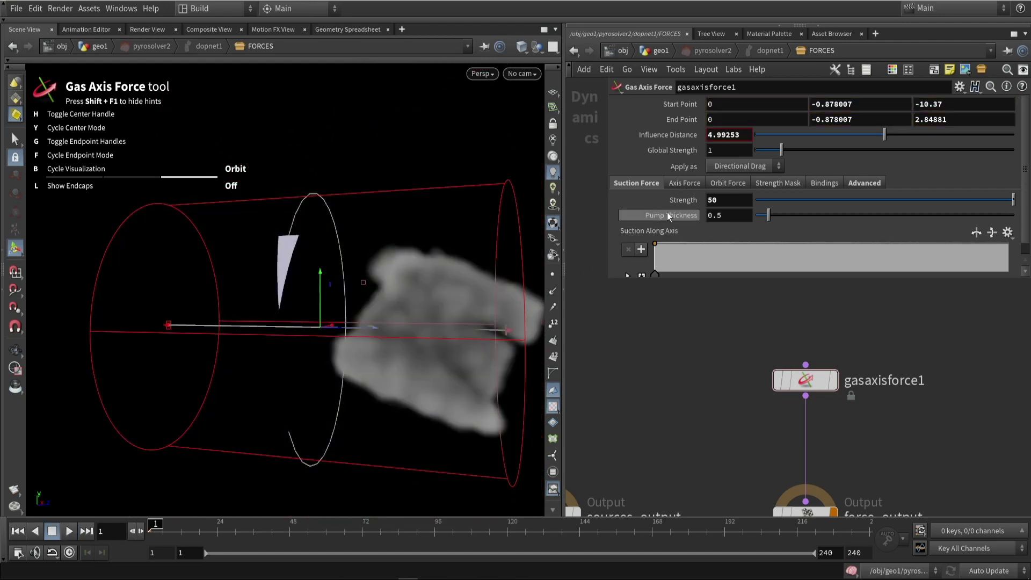
- Set the maximum of the Axis Force Speed Range to 50 and replay the simulation, viewing the whole volume
left_click(683, 182)
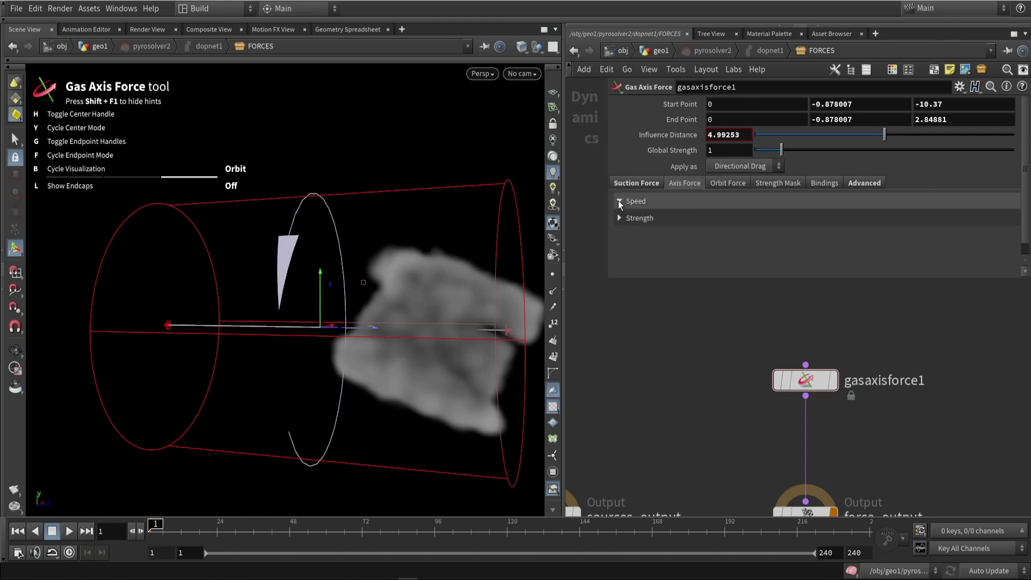
left_click(619, 201)
scroll(620, 242, "down", 2)
left_click(618, 267)
scroll(619, 244, "down", 3)
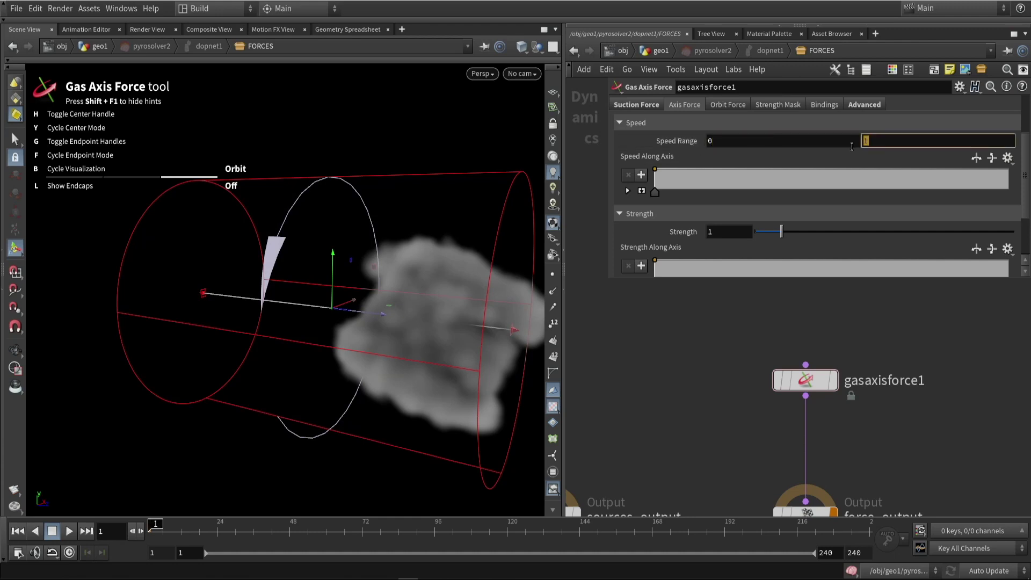
type("50")
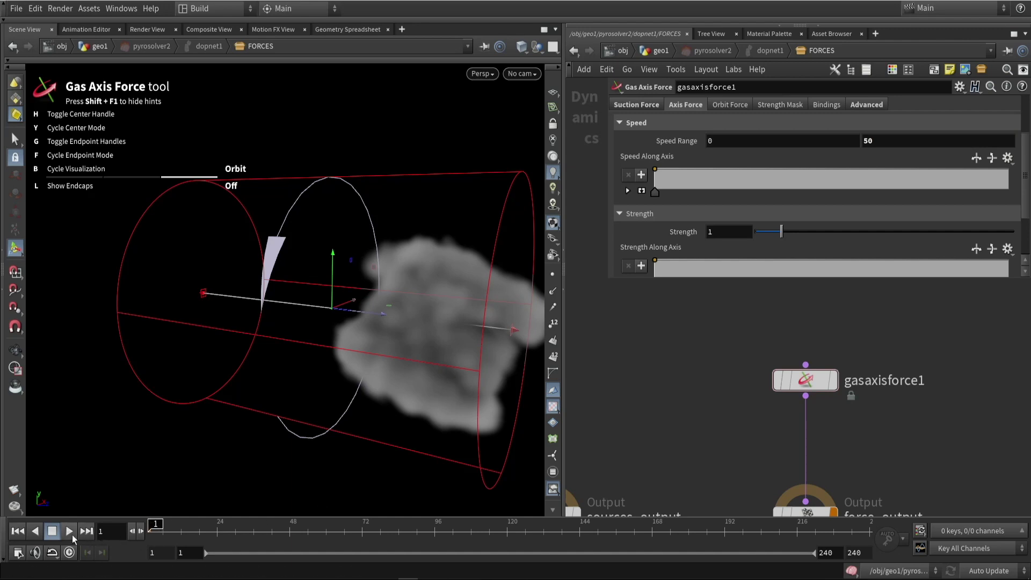
left_click(69, 531)
key("Escape")
left_click_drag(256, 380, 397, 295)
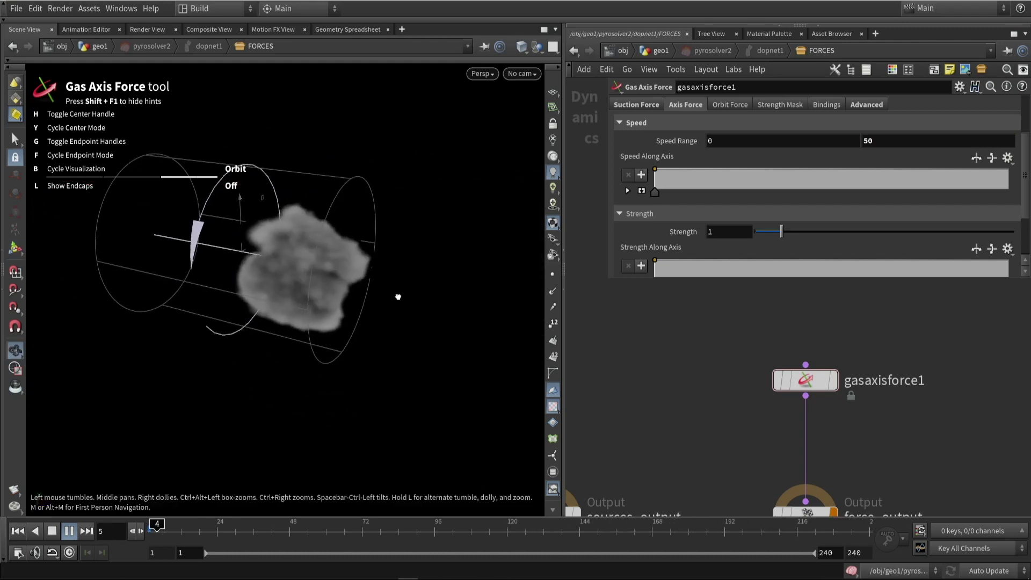
- Reverse the Axis Force by setting its Speed Range maximum to -50, and inspect the running simulation
double_click(909, 140)
type("-5")
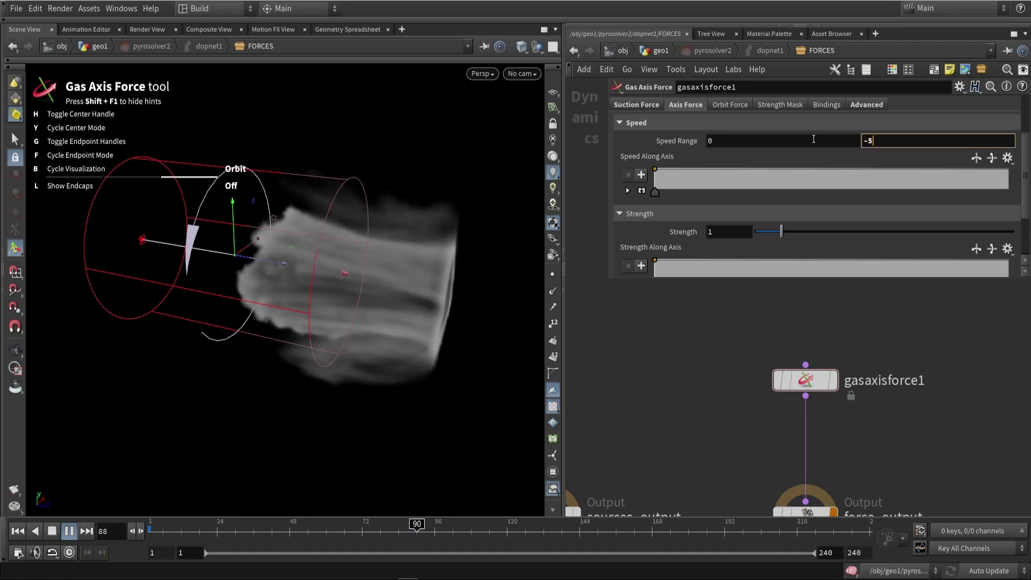
type("0")
key("Return")
key("space")
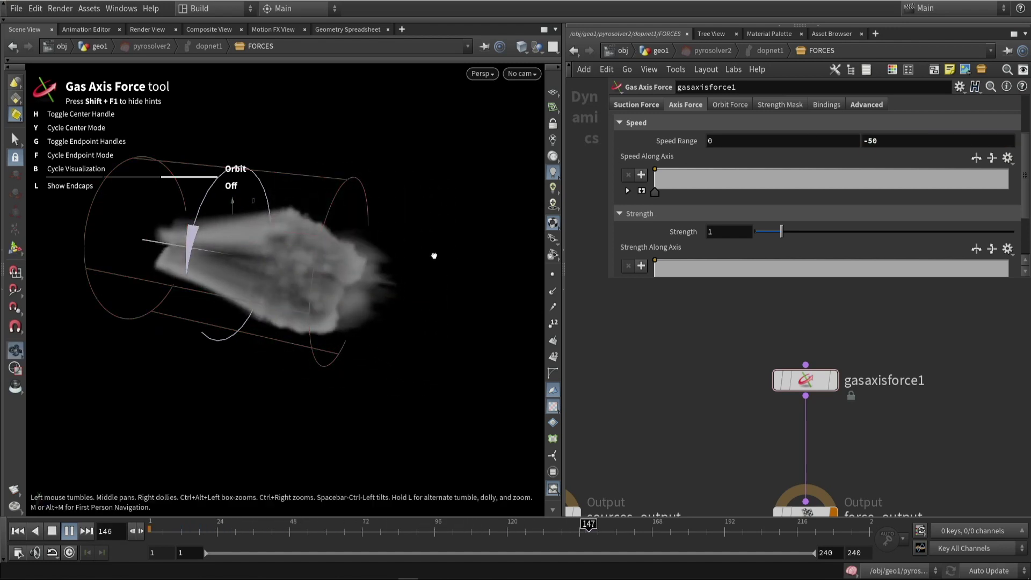
left_click_drag(434, 256, 551, 230)
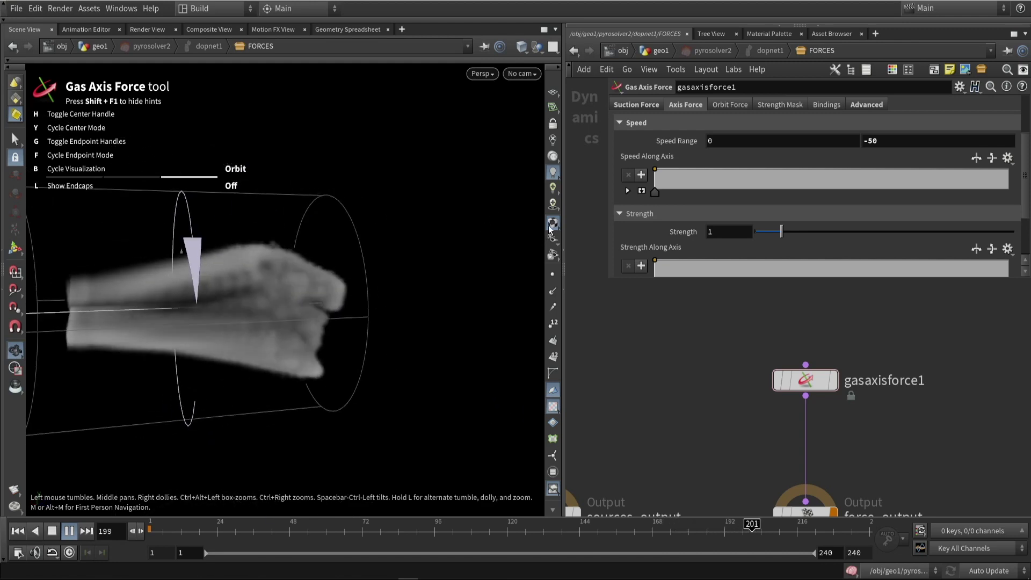
- Set the Axis Force Speed Range maximum to -10
double_click(890, 141)
type("-1")
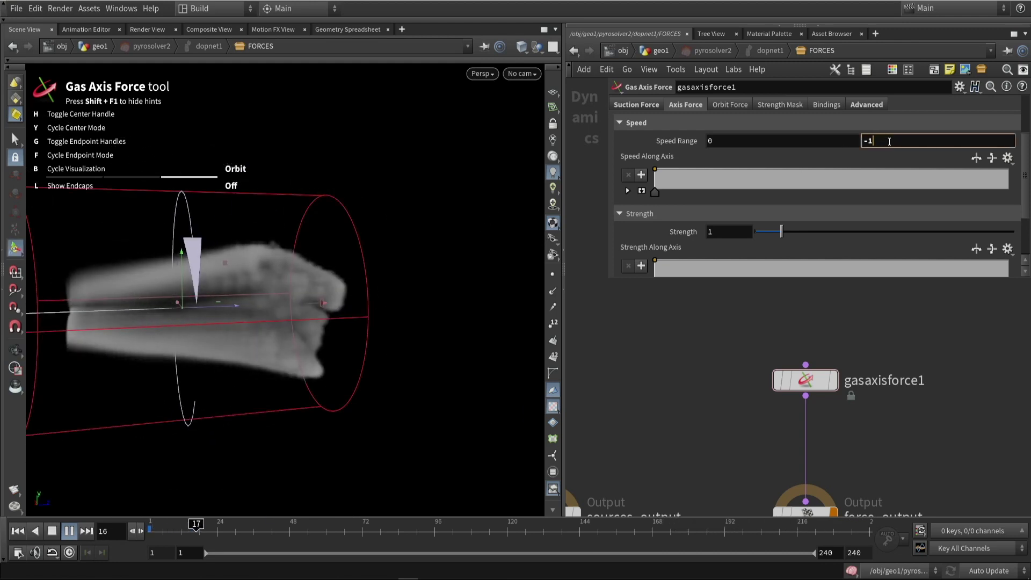
type("0")
key("Return")
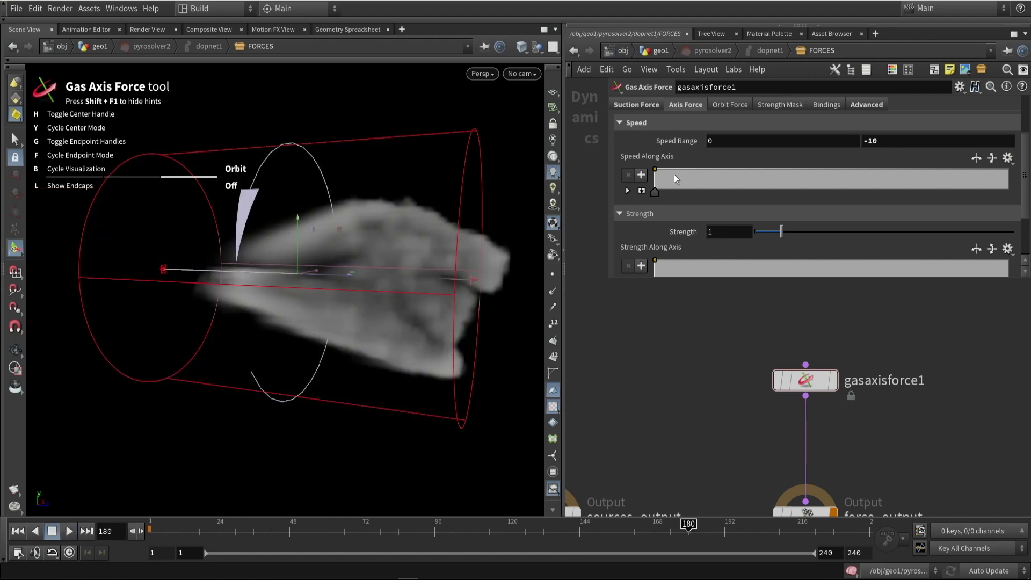
- Expand the Orbit Force speed and strength settings and set the Speed Range maximum to 20
scroll(674, 174, "up", 2)
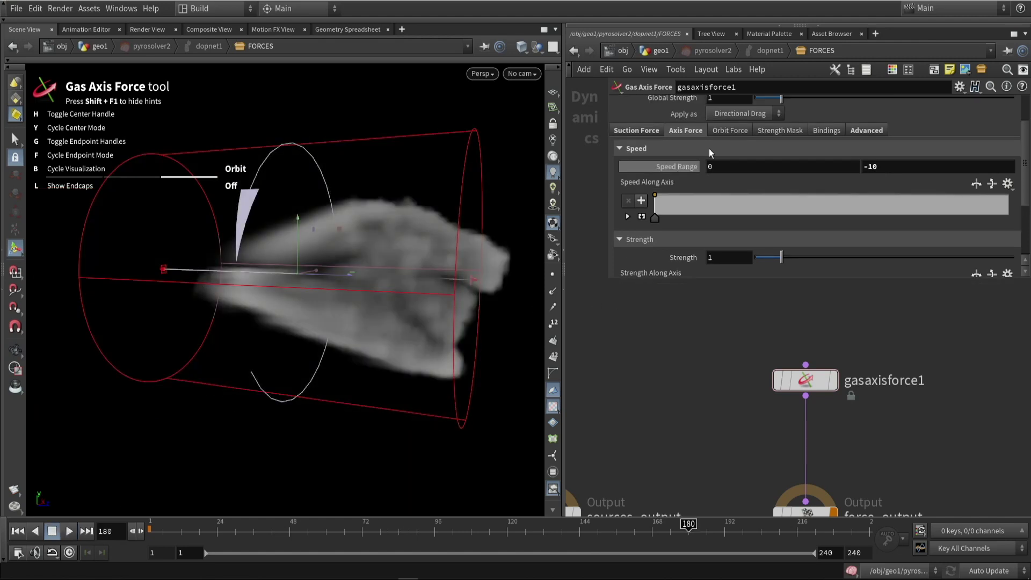
left_click(741, 132)
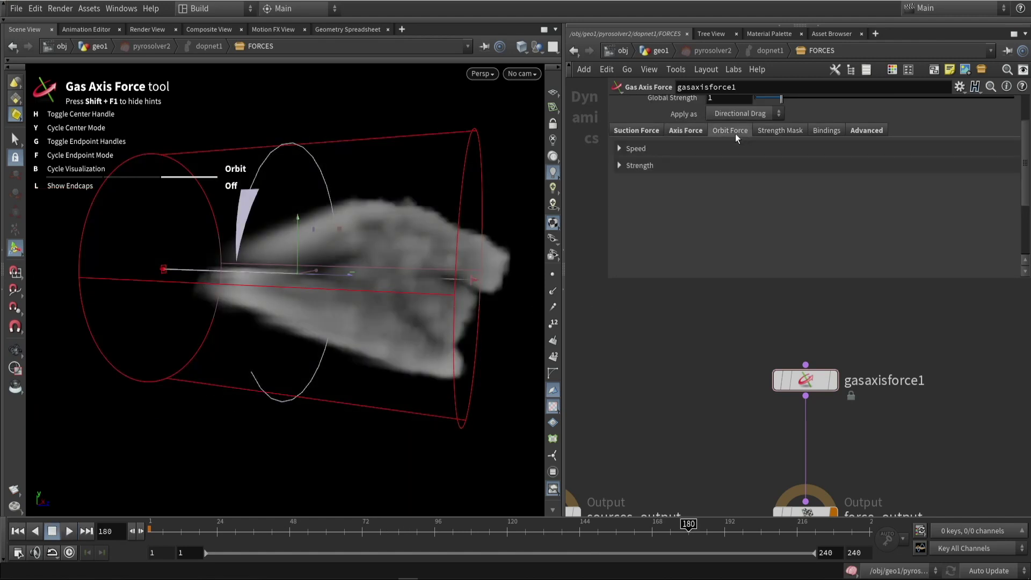
left_click(620, 148)
left_click(621, 267)
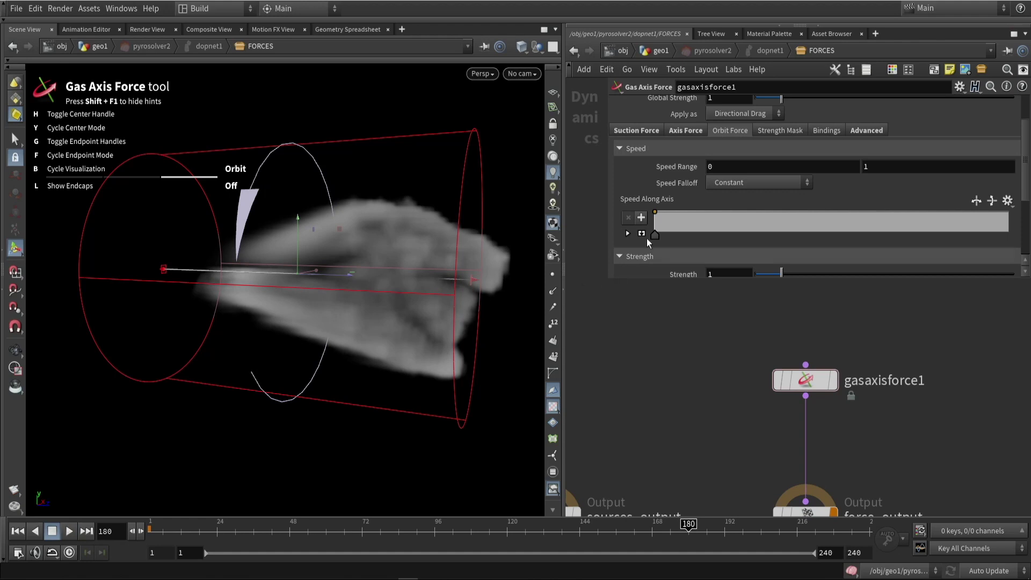
scroll(652, 236, "down", 2)
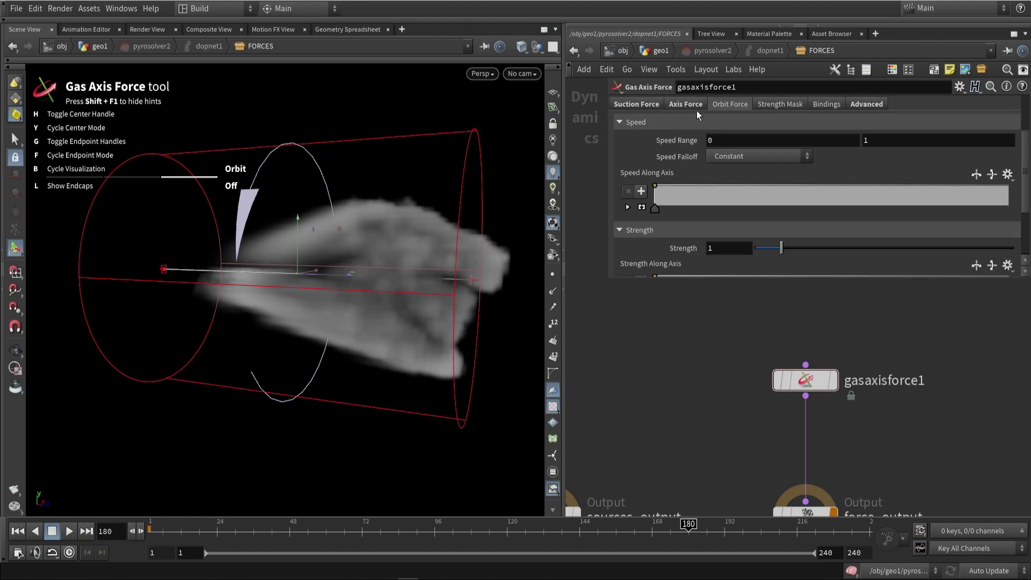
left_click(722, 139)
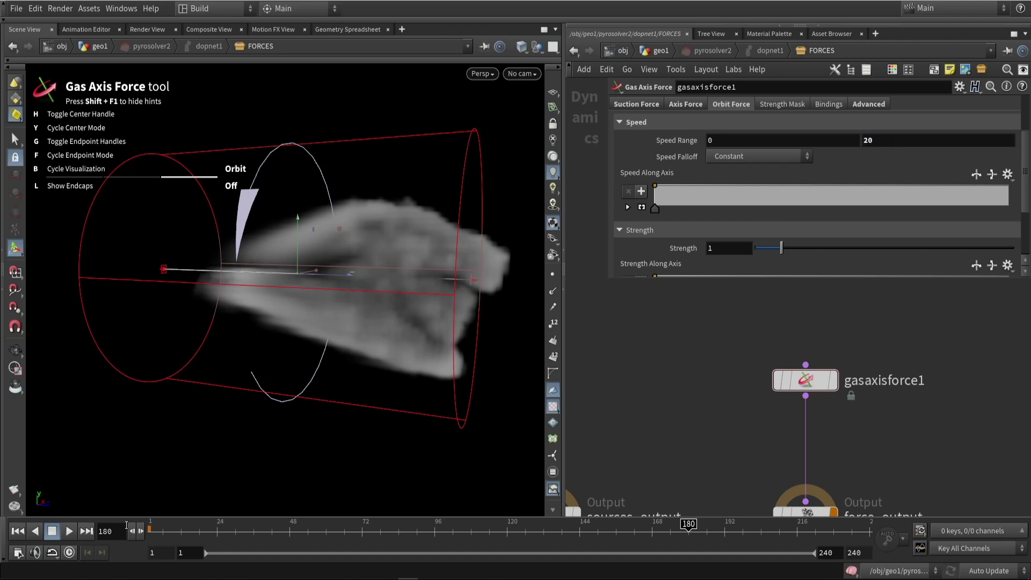
- Play the simulation, inspect the orbiting smoke from several angles, and undo the accidental shift of the force volume
left_click(71, 533)
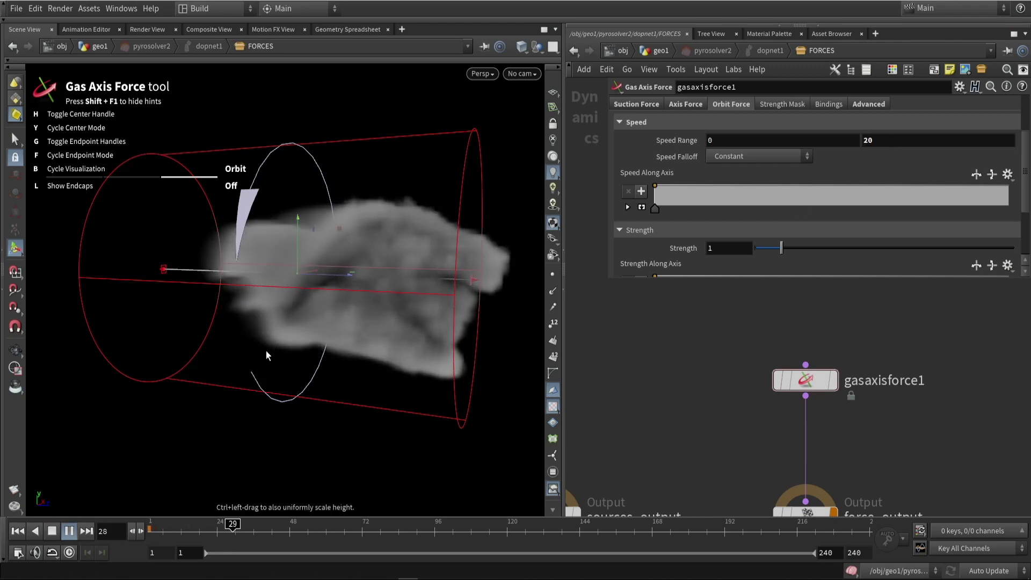
left_click_drag(246, 324, 278, 260)
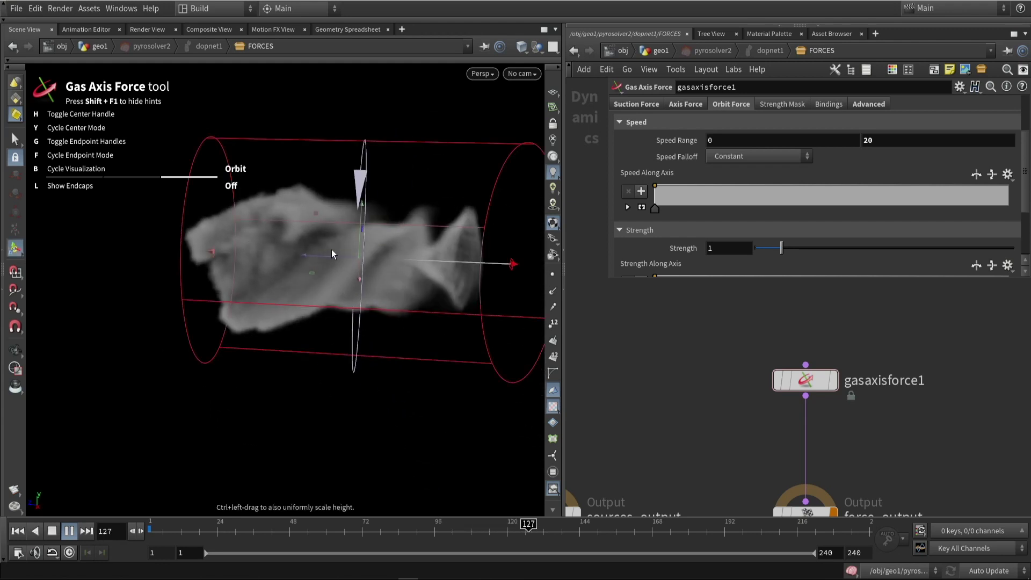
left_click_drag(285, 201, 211, 218)
left_click_drag(357, 263, 396, 264, "alt")
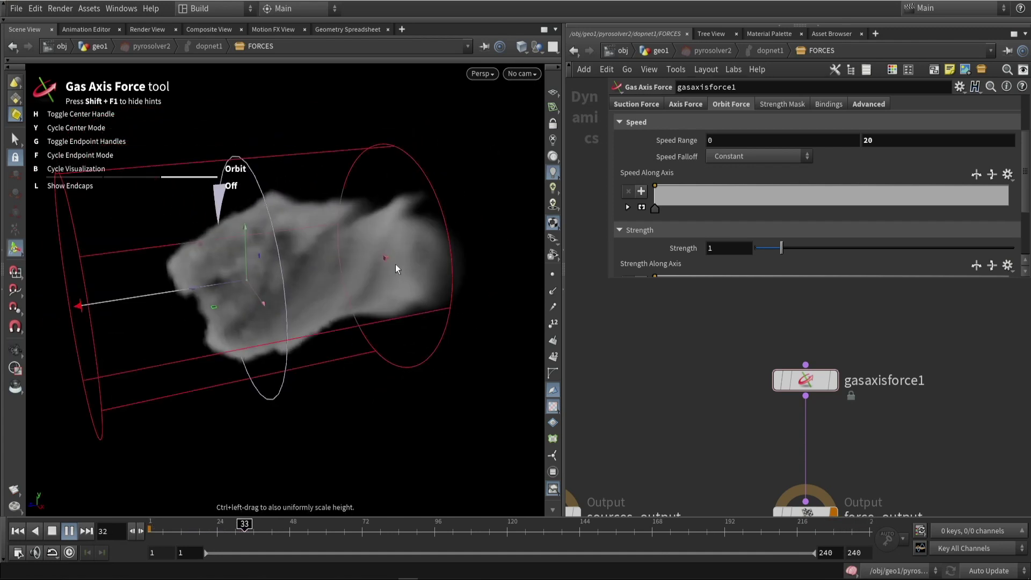
key("ctrl+z")
- Set the Orbit Force Speed Range maximum to 100 and inspect the swirling simulation from the side
double_click(869, 140)
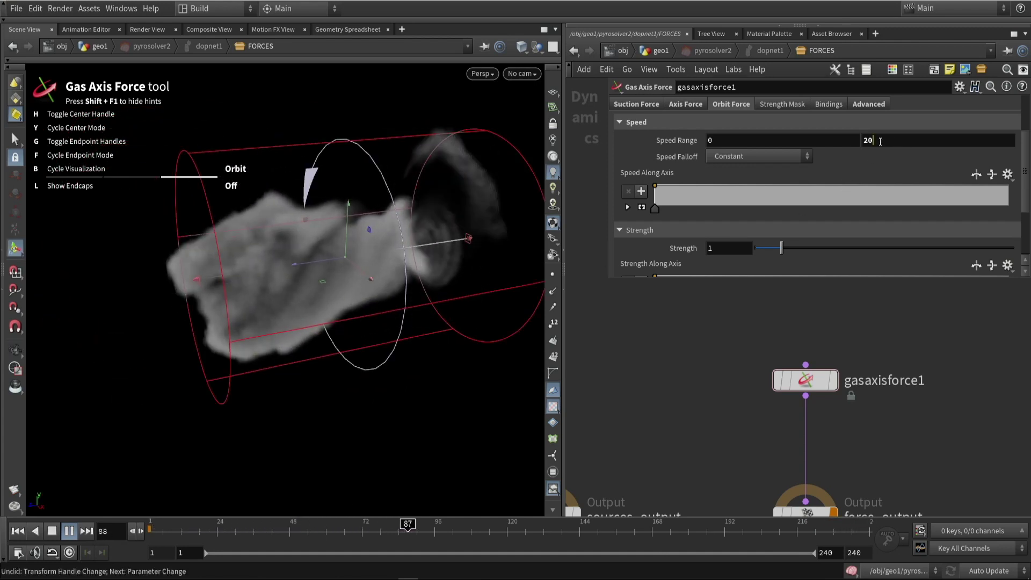
type("100")
key("Return")
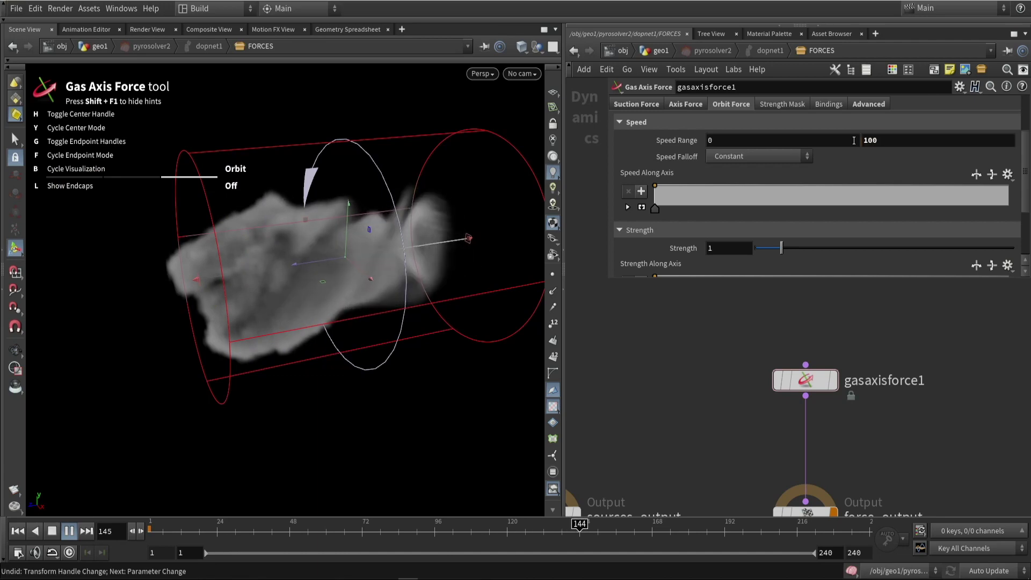
key("space")
left_click_drag(356, 311, 504, 293)
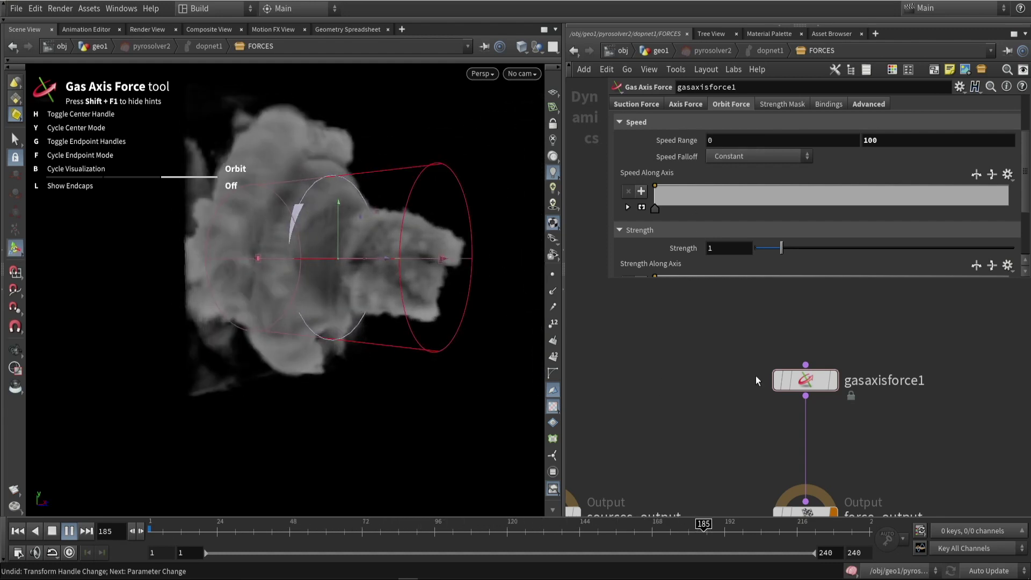
- Select the gasaxisforce1 node, return to the geo1 network, and inspect the cloud inside the solver bounds
scroll(720, 403, "down", 1)
middle_click_drag(720, 403, 685, 402)
left_click_drag(683, 350, 820, 417)
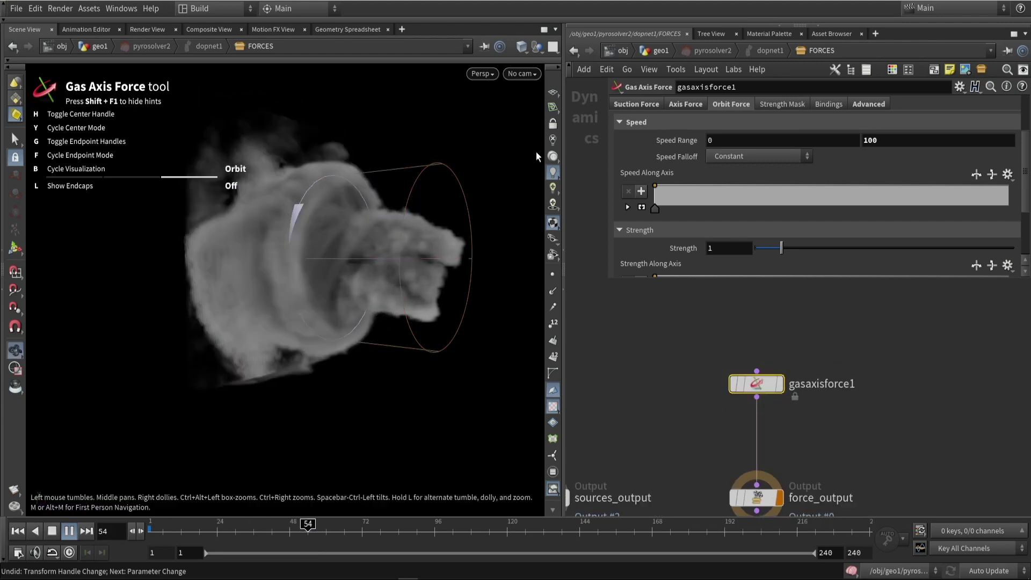
left_click(655, 55)
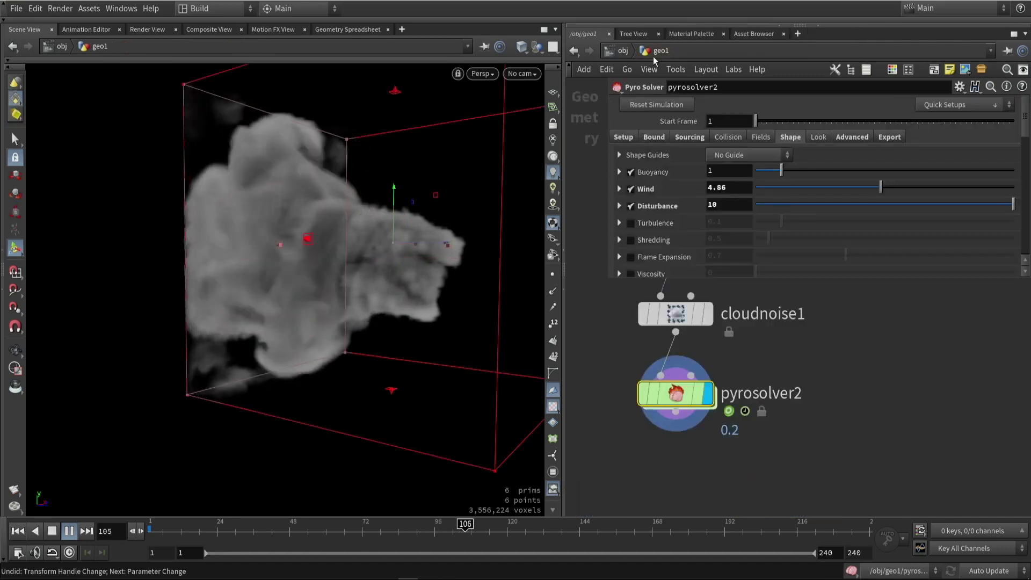
left_click_drag(419, 309, 387, 326, "alt")
key("Return")
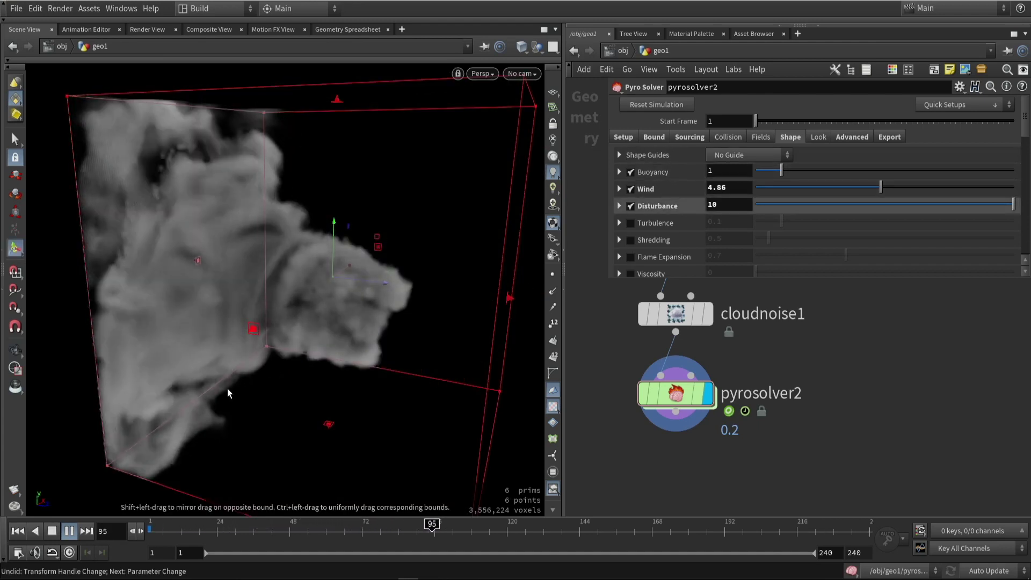
- Change the Limit Source Range type of pyrosolver2 from a static frame to Frame Range
left_click(680, 138)
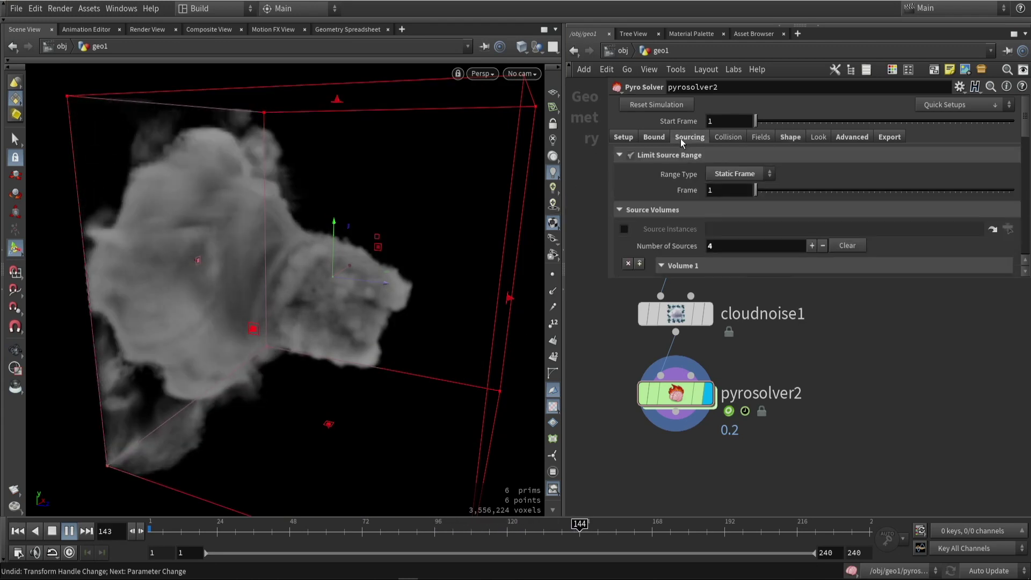
left_click(723, 175)
left_click(734, 200)
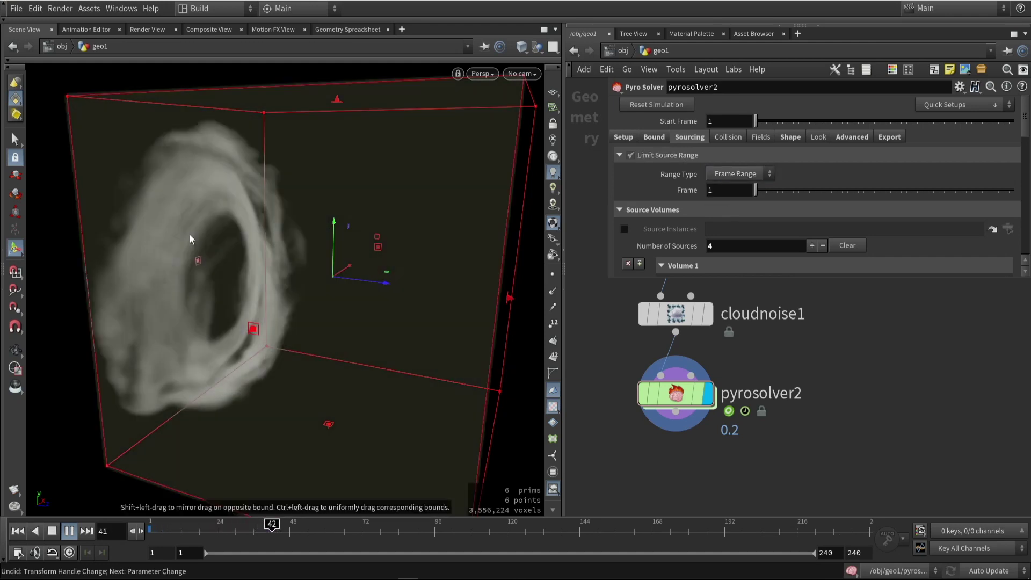
- Replay the simulation from the first frame and inspect the swirling smoke from several angles
left_click(18, 532)
left_click(69, 532)
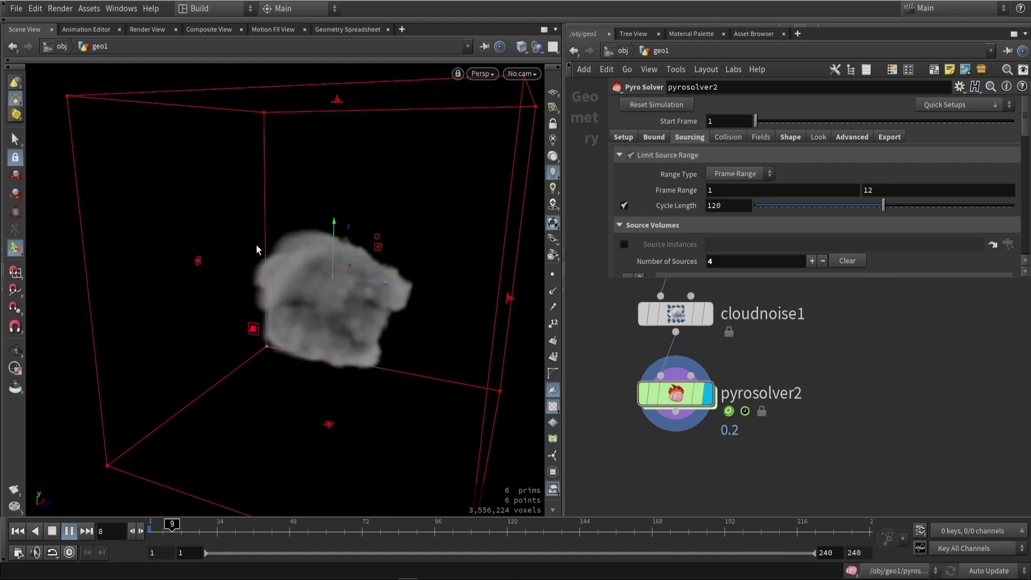
left_click_drag(442, 244, 387, 224, "alt")
key("Return")
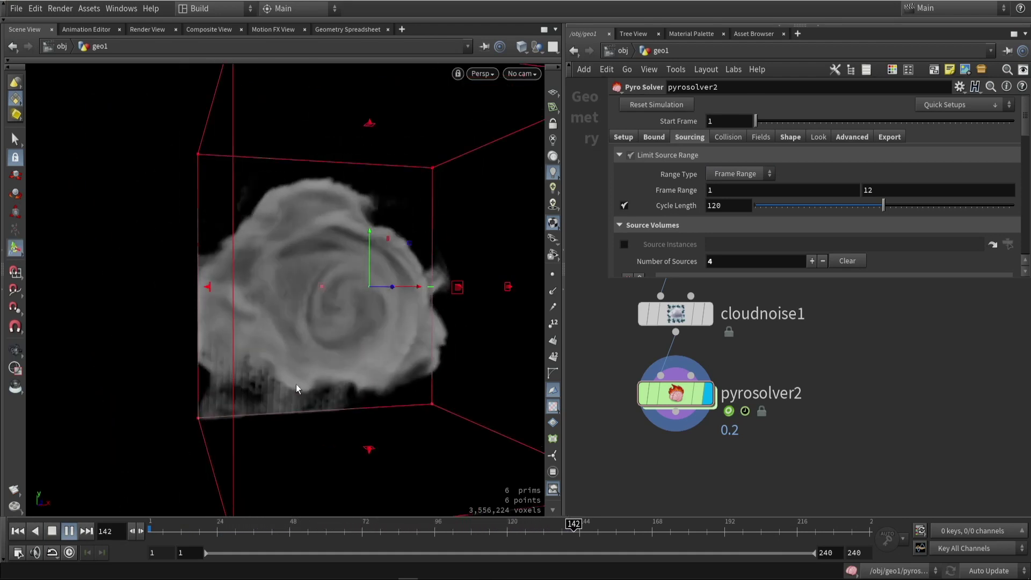
key("Escape")
left_click_drag(296, 384, 317, 344)
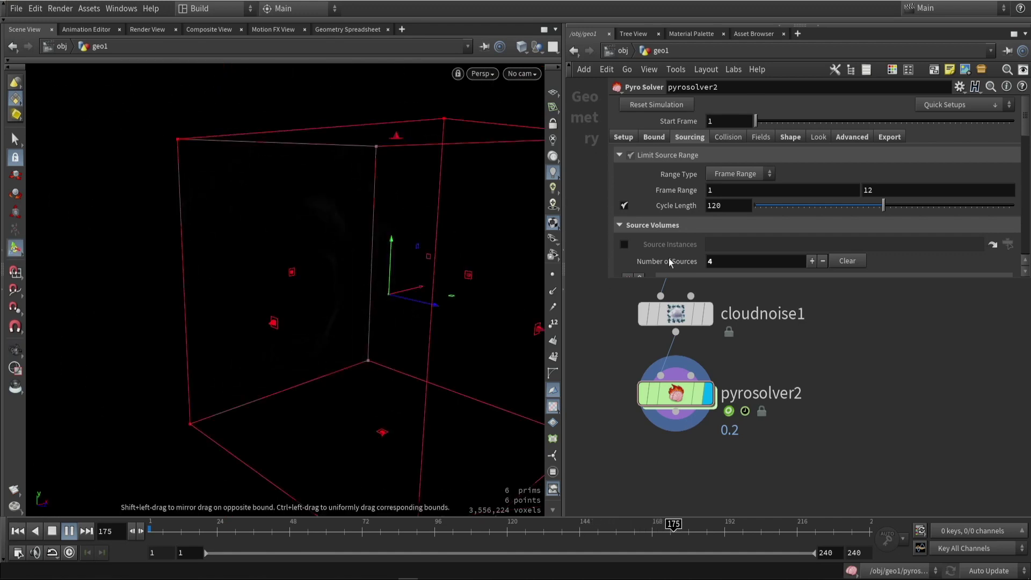
- Stop playback and set the end of pyrosolver2's source Frame Range to 30
left_click(54, 531)
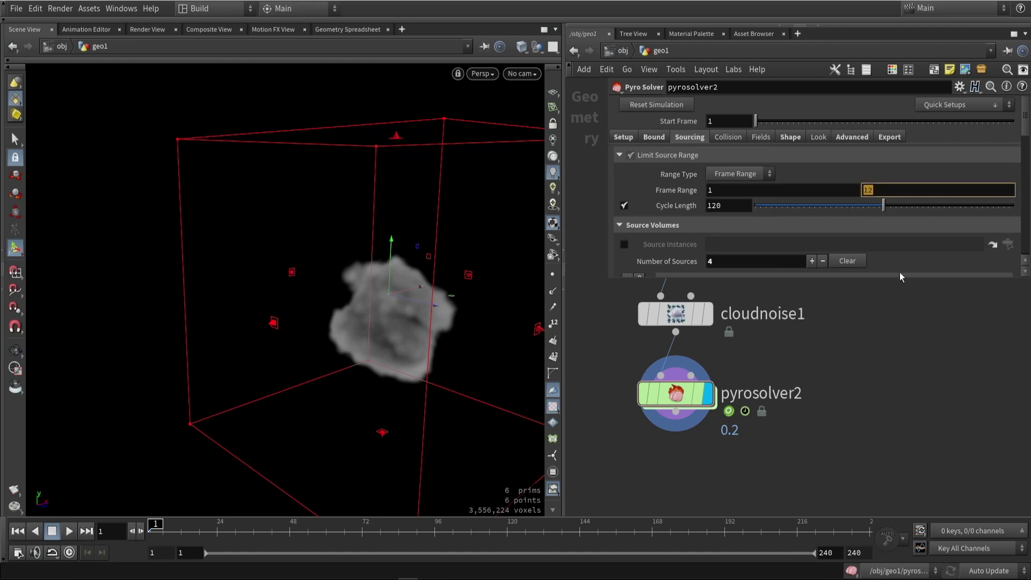
key("BackSpace")
type("30")
key("Return")
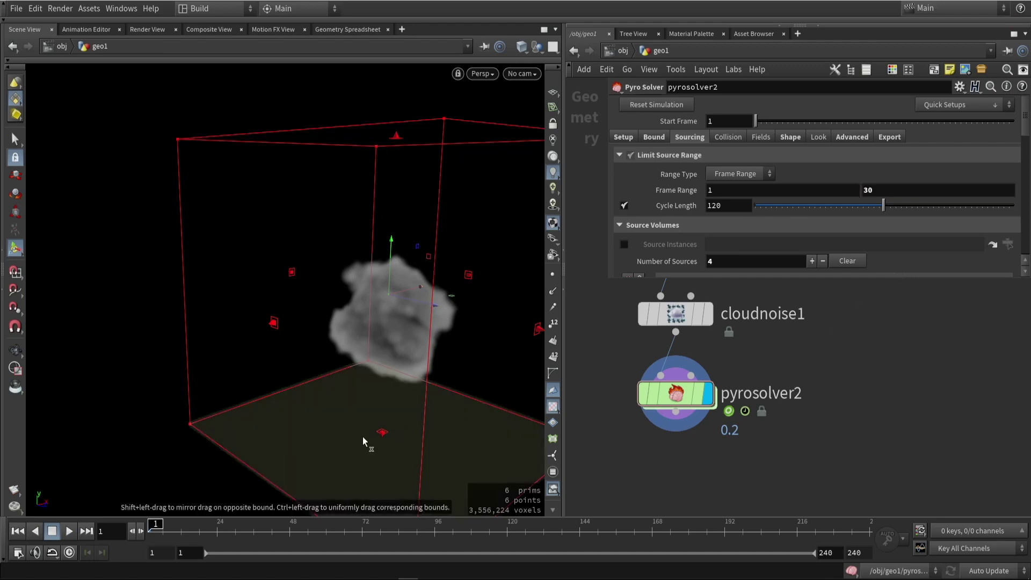
- Play the simulation with the longer sourcing range, check the smoke from another angle, and return to frame 1
left_click(70, 536)
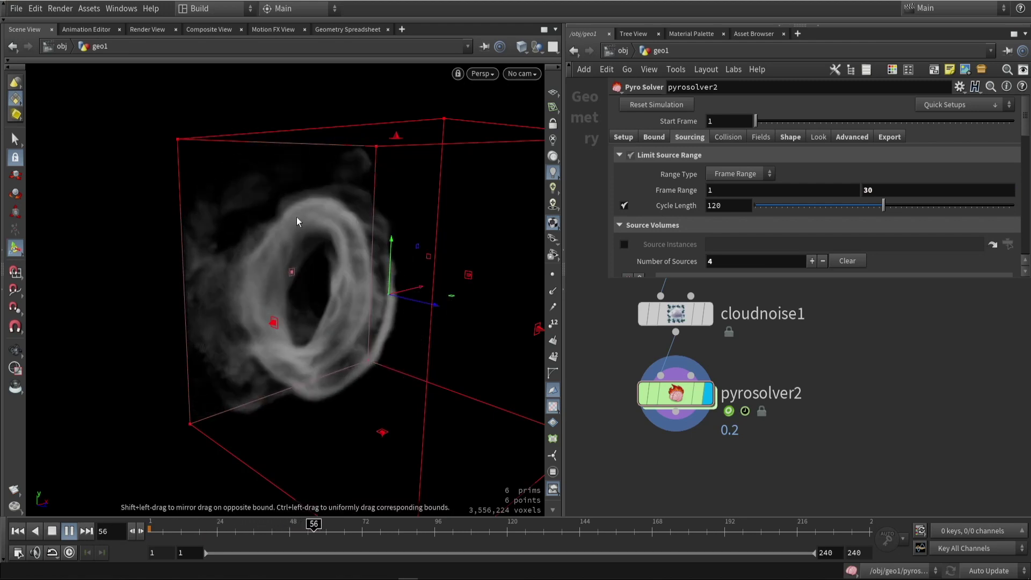
left_click_drag(428, 314, 478, 307, "alt")
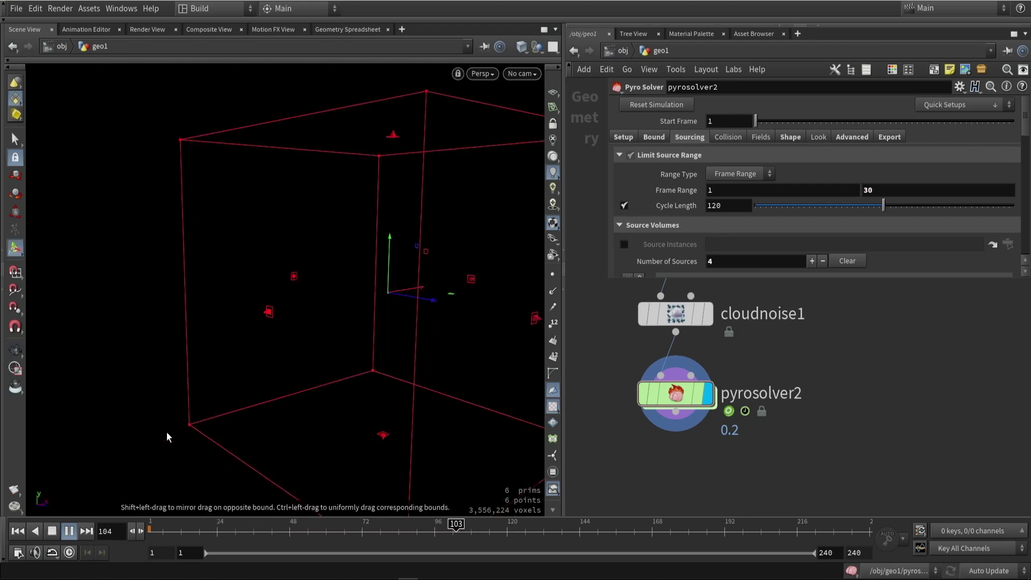
left_click(53, 532)
left_click_drag(207, 531, 147, 530)
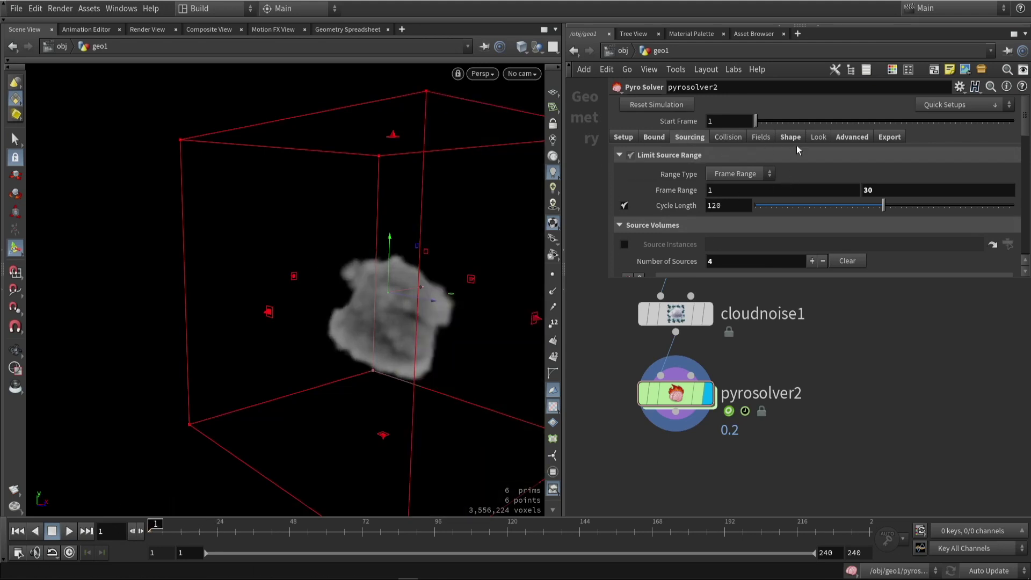
- Examine pyrosolver2's look settings, including the smoke and fire options, the fire ramps and the volume bindings
left_click(818, 139)
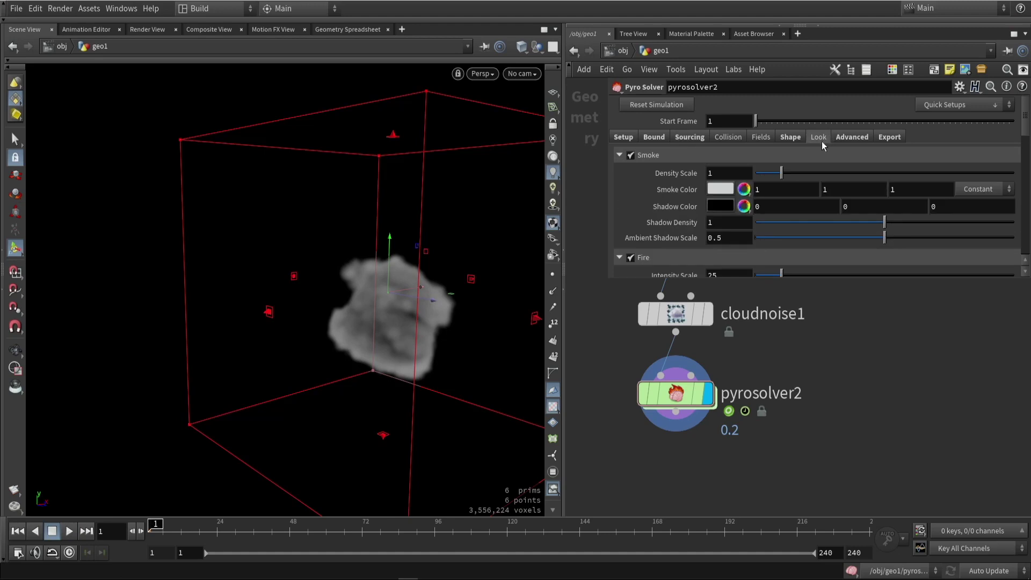
scroll(689, 167, "down", 6)
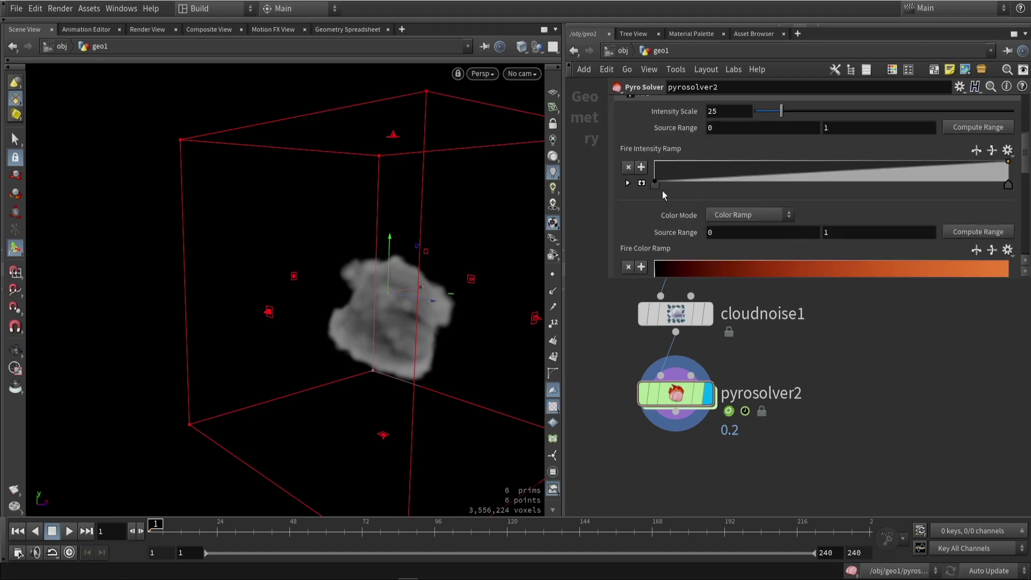
scroll(666, 191, "down", 3)
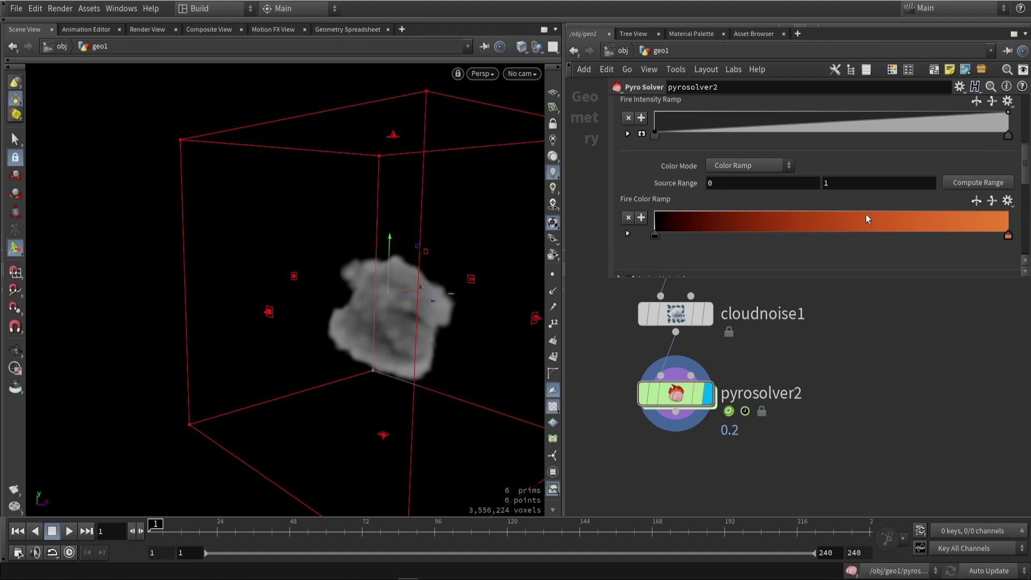
scroll(711, 236, "down", 4)
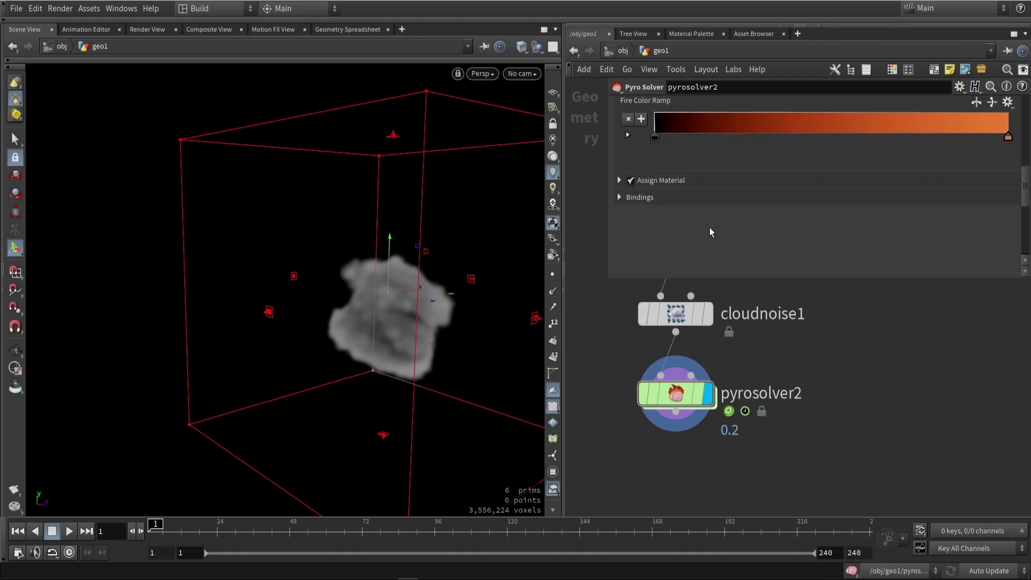
left_click(618, 197)
scroll(647, 224, "down", 1)
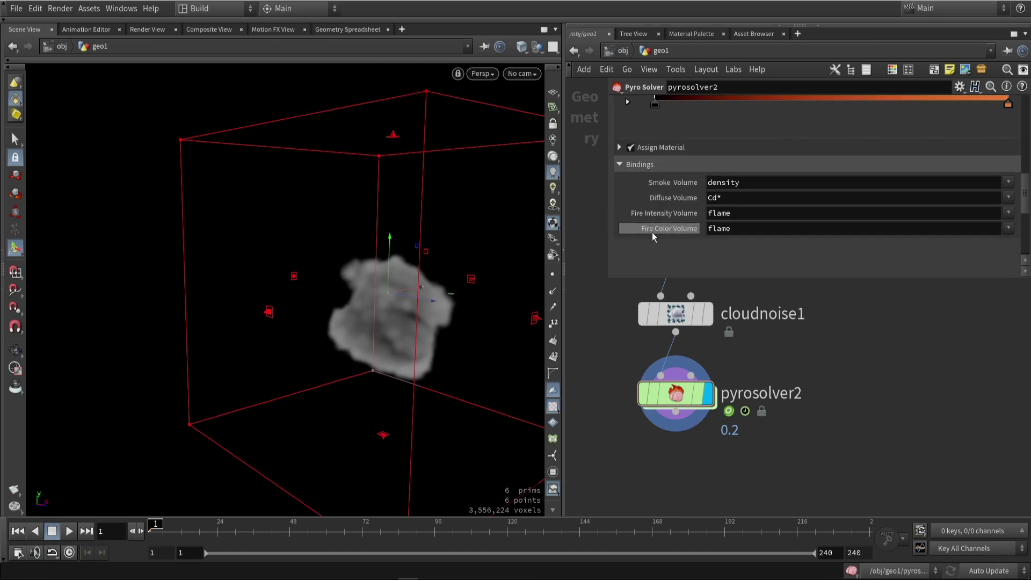
scroll(652, 232, "up", 3)
scroll(653, 231, "down", 1)
scroll(652, 223, "up", 3)
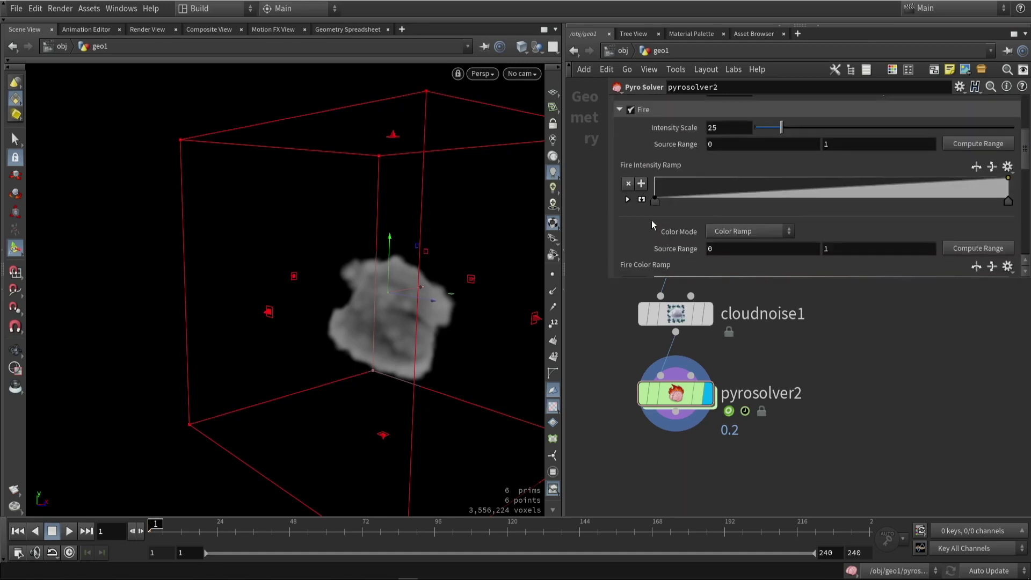
scroll(645, 198, "down", 5)
scroll(640, 183, "down", 1)
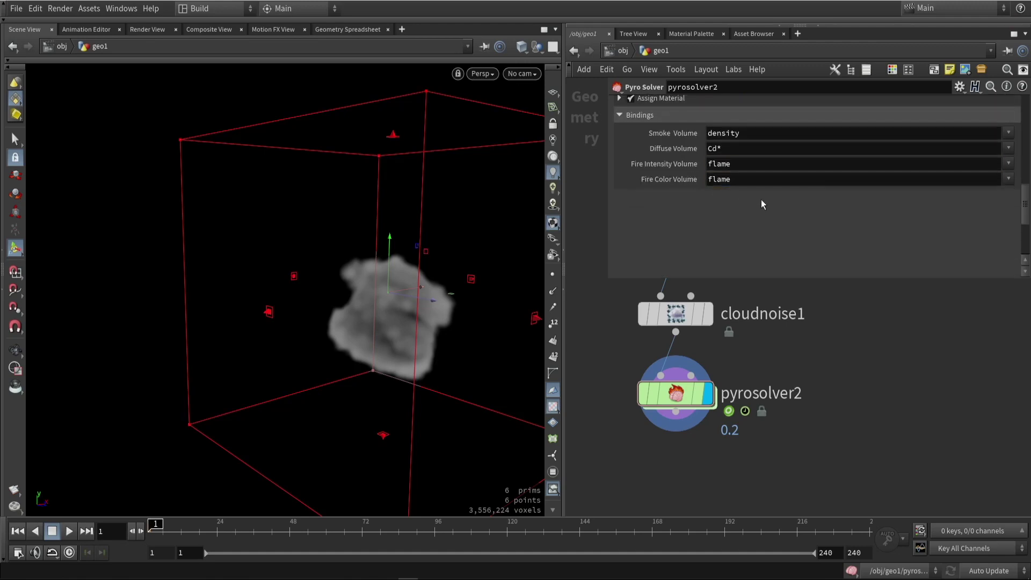
- Check which volumes the cloudnoise1 and volumerasterizeattributes1 nodes output in their node information
middle_click(673, 316)
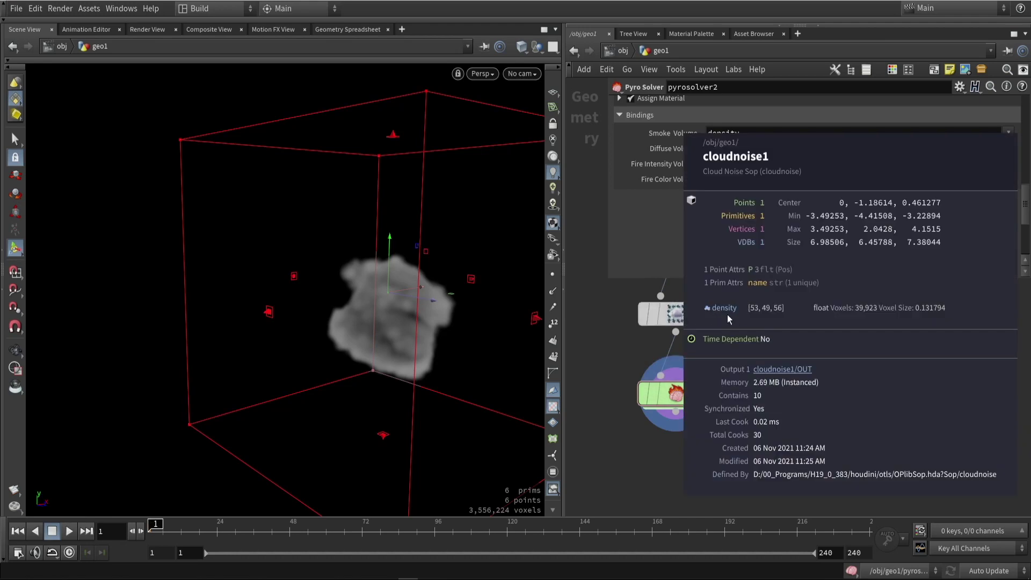
left_click(716, 299)
scroll(629, 354, "down", 2)
middle_click_drag(628, 354, 877, 382)
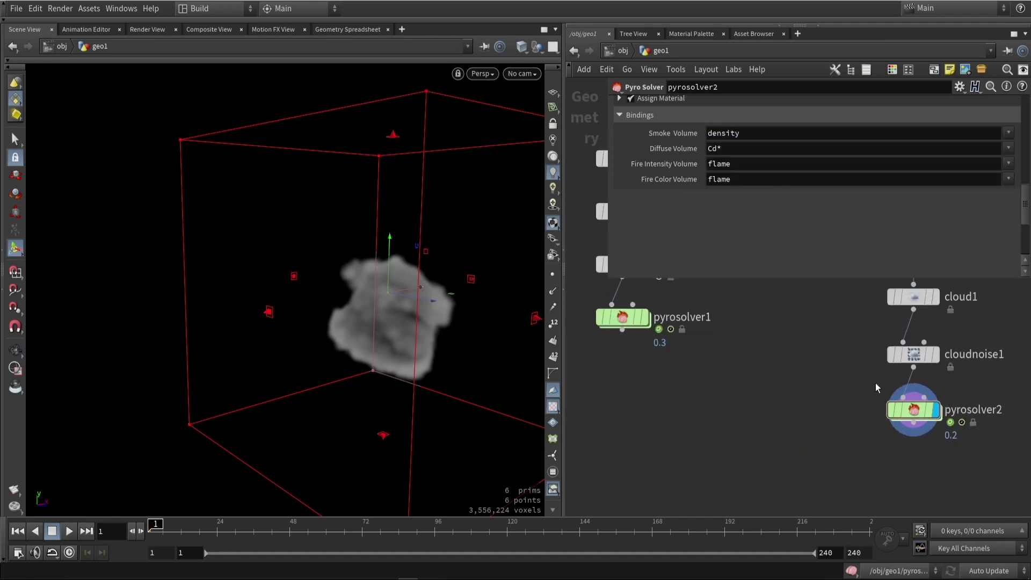
middle_click_drag(753, 337, 809, 422)
scroll(678, 365, "up", 3)
middle_click(682, 348)
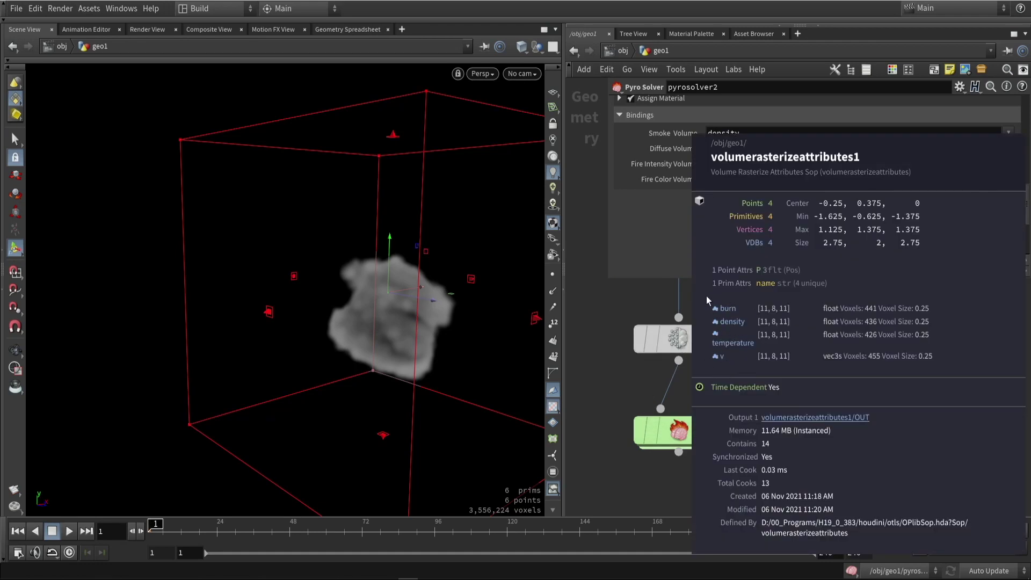
scroll(680, 368, "down", 3)
middle_click_drag(793, 385, 708, 337)
- Examine the fire intensity and fire color volume bindings in pyrosolver1's look settings
left_click(591, 357)
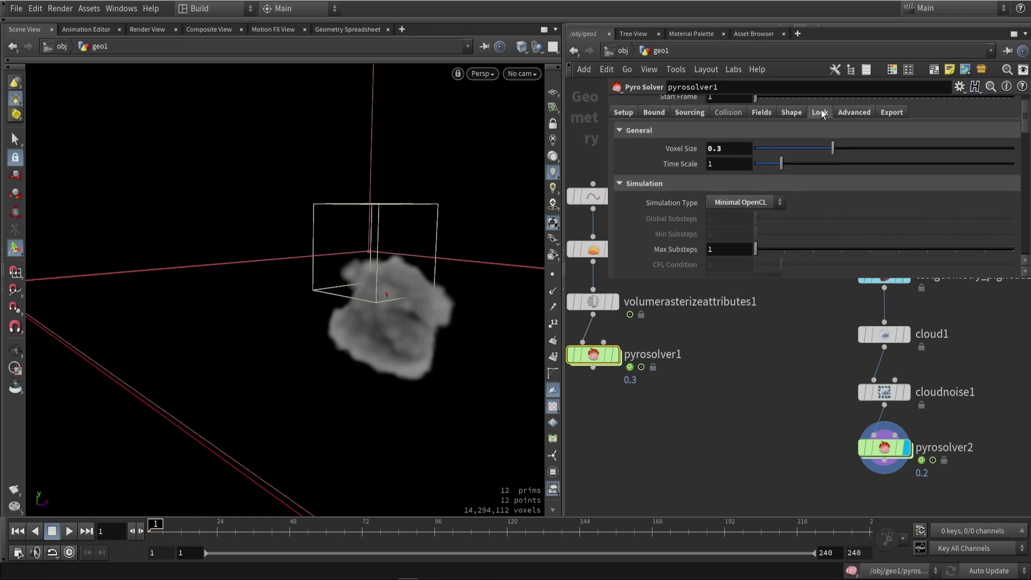
left_click(821, 111)
scroll(745, 211, "down", 5)
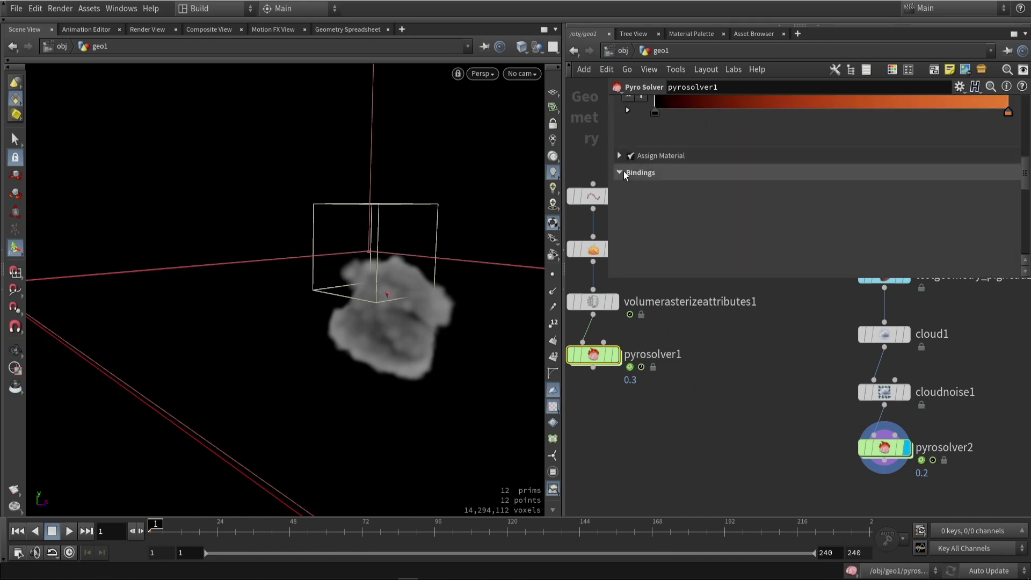
left_click(624, 172)
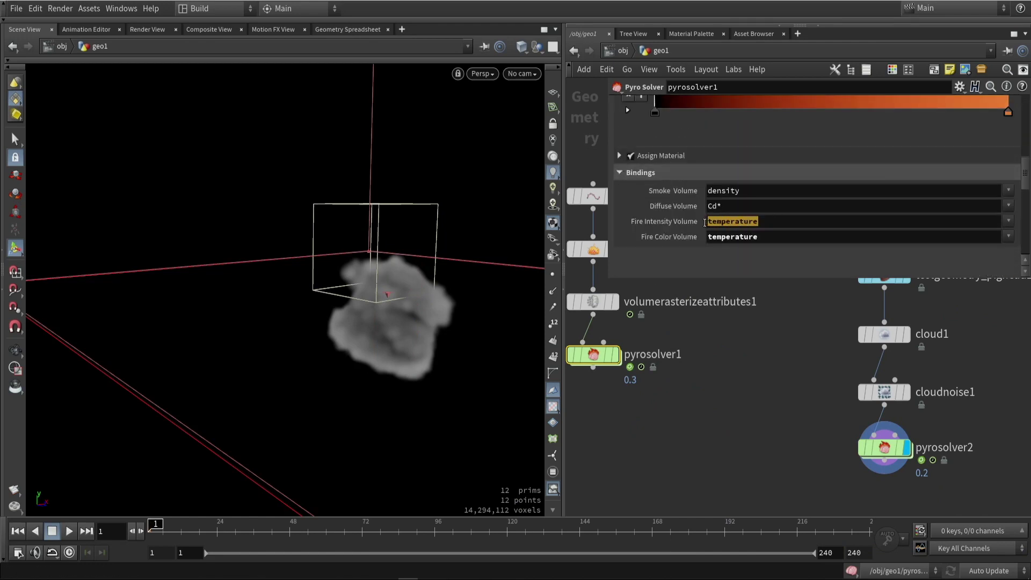
left_click(769, 237)
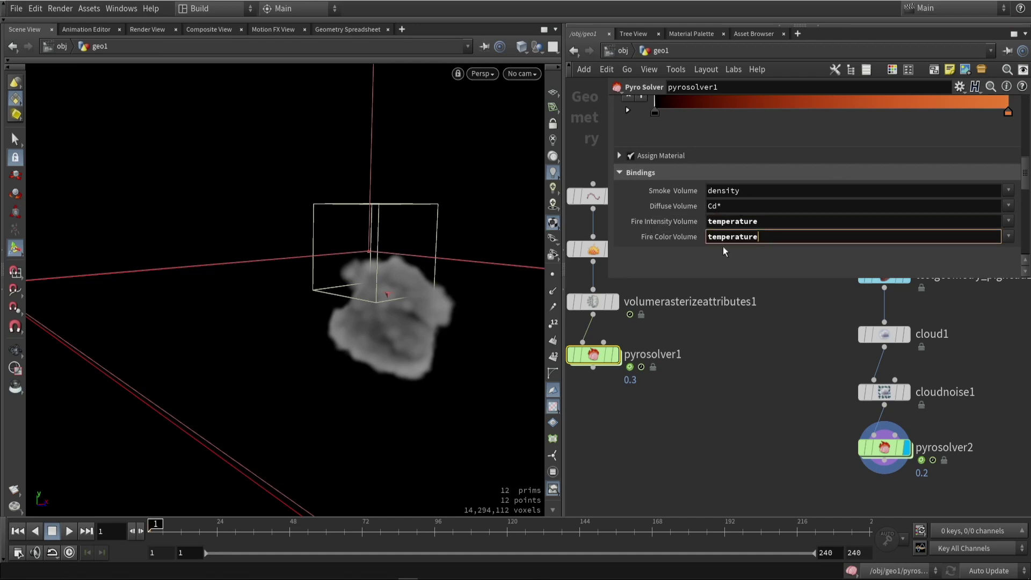
left_click(787, 421)
- Bind both the Fire Intensity Volume and the Fire Color Volume of pyrosolver2 to density
middle_click_drag(787, 420, 672, 366)
left_click(774, 395)
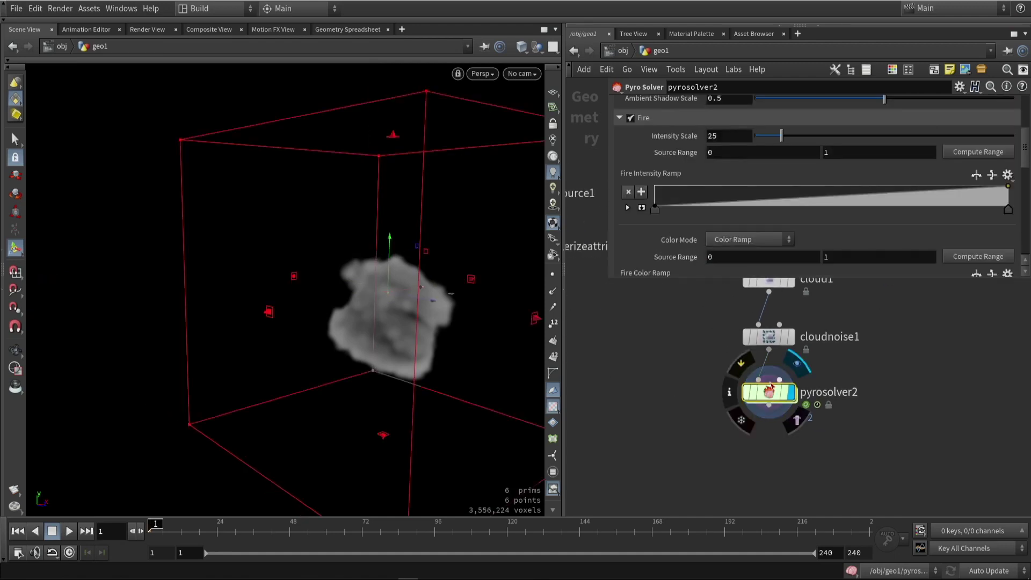
scroll(737, 220, "down", 5)
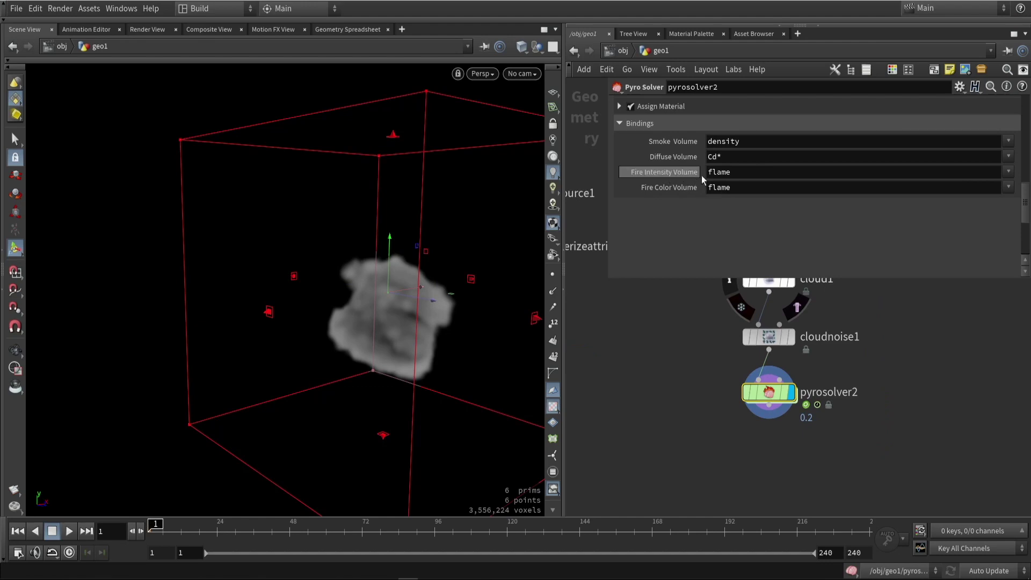
left_click(1010, 172)
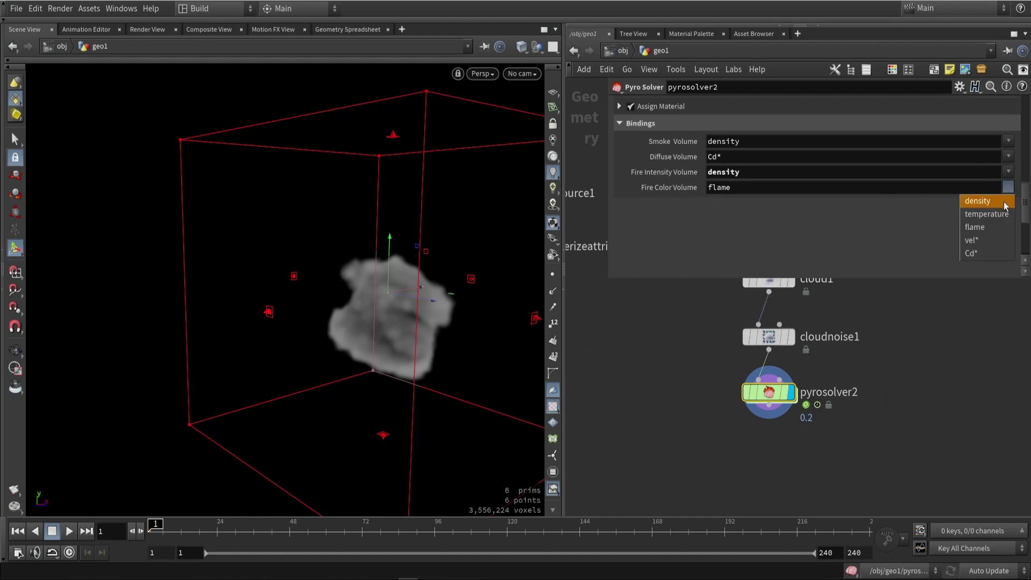
left_click(1005, 203)
- Play the simulation with the density-driven fire, inspect it from different angles, and return to frame 1
left_click_drag(272, 325, 256, 371, "alt")
left_click(69, 530)
key("Escape")
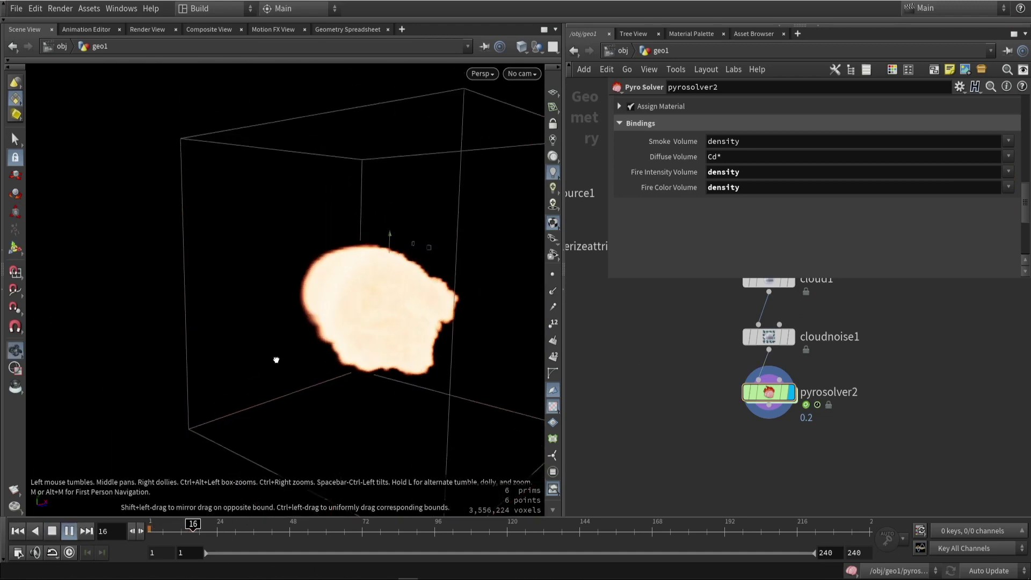
left_click_drag(209, 430, 265, 358)
key("Escape")
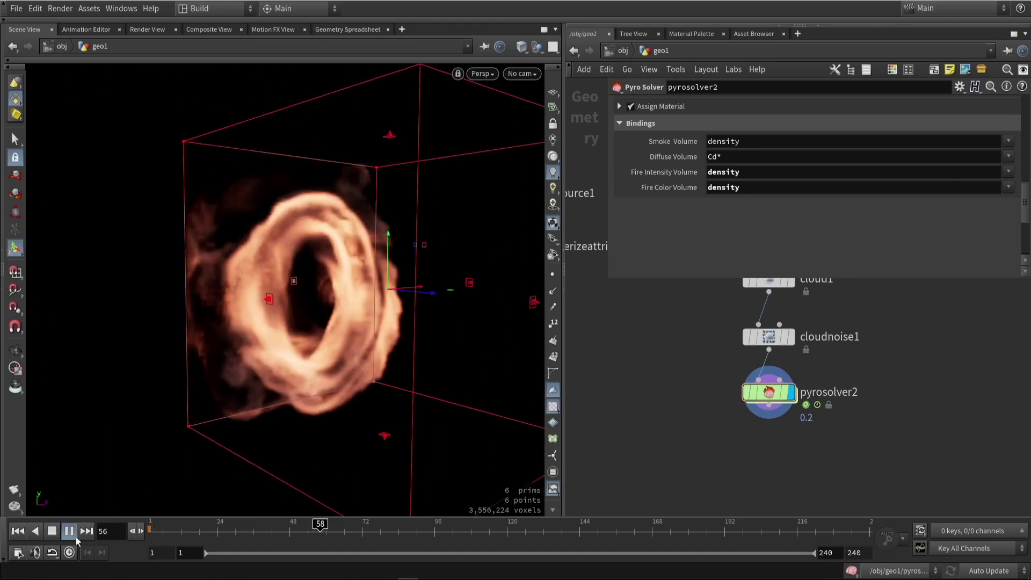
left_click(52, 531)
left_click_drag(163, 533, 152, 532)
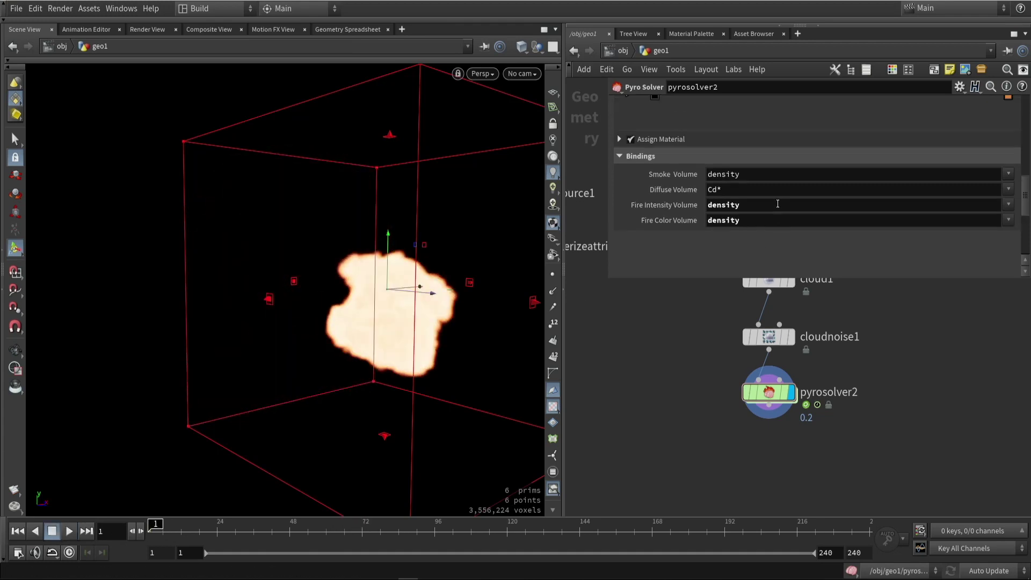
- Compute the source ranges for both the fire intensity and the fire color of pyrosolver2
scroll(772, 220, "down", 10)
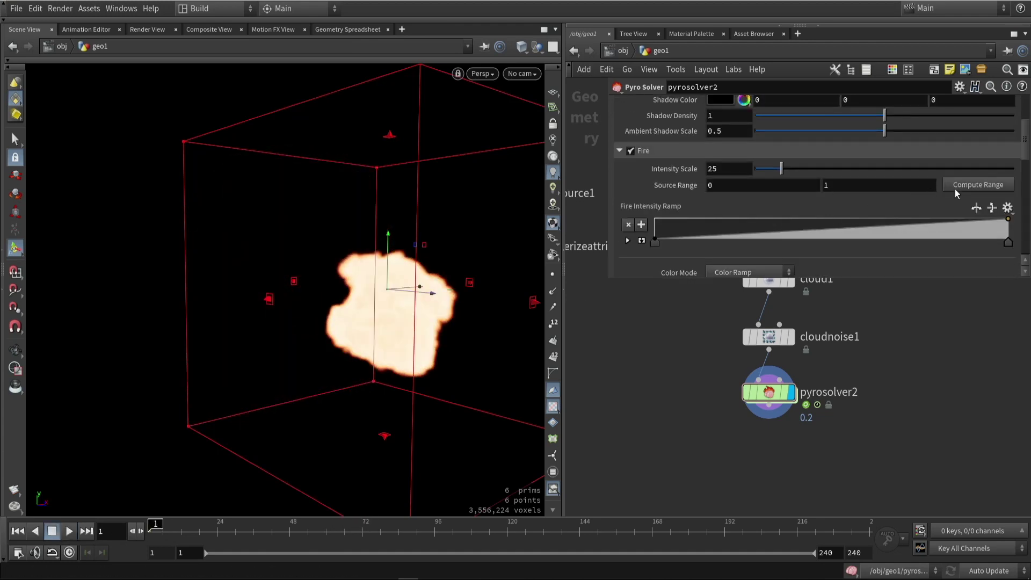
left_click(955, 189)
scroll(944, 192, "down", 3)
left_click(969, 224)
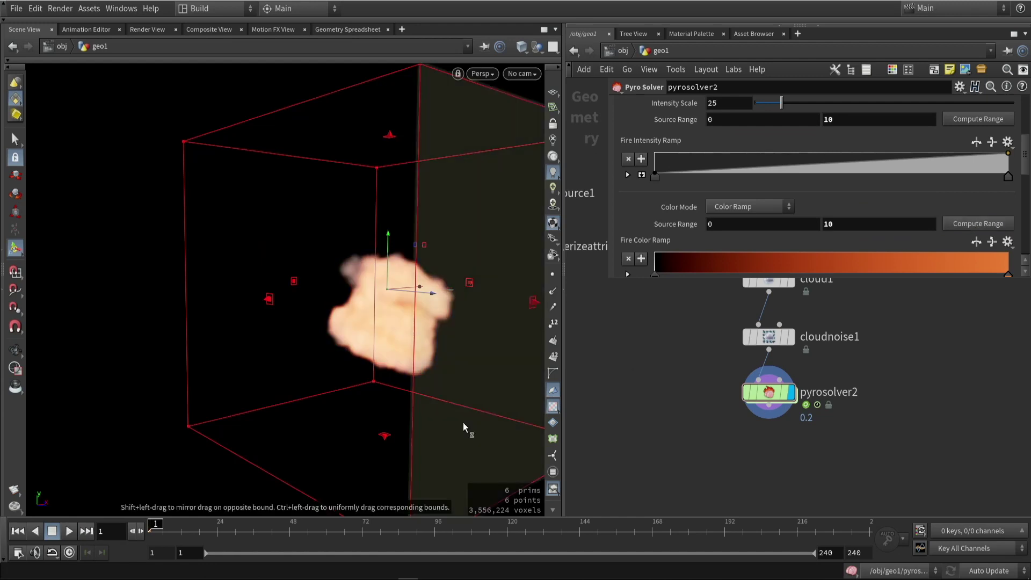
- Play the simulation to review the recomputed fire shading from the side, and return to frame 1
left_click(71, 532)
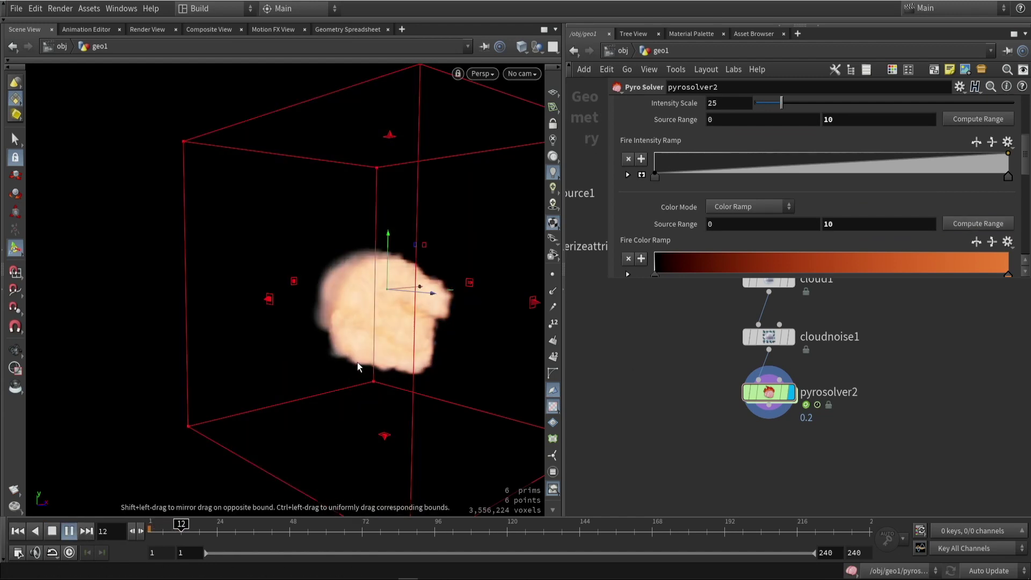
left_click_drag(338, 338, 322, 352, "alt")
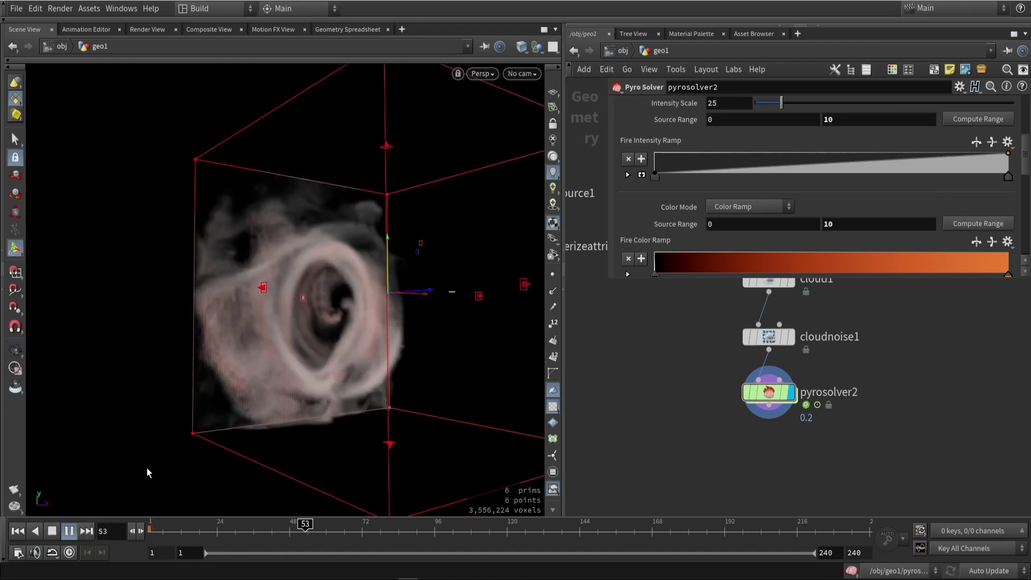
left_click(53, 530)
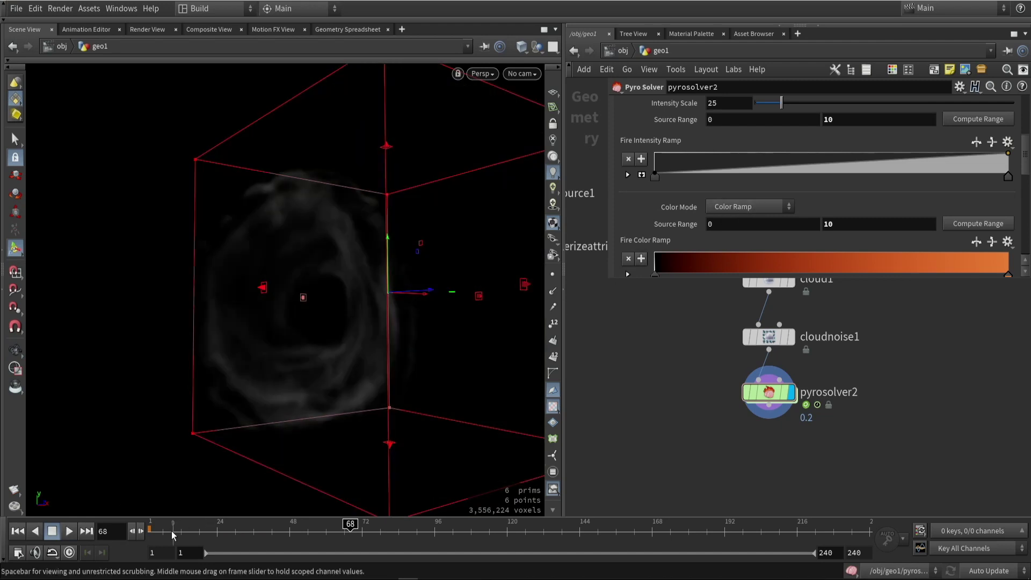
left_click(131, 532)
- Set the fire Intensity Scale to 16.7 and the smoke Density Scale to 6.63 for pyrosolver2
scroll(890, 157, "up", 3)
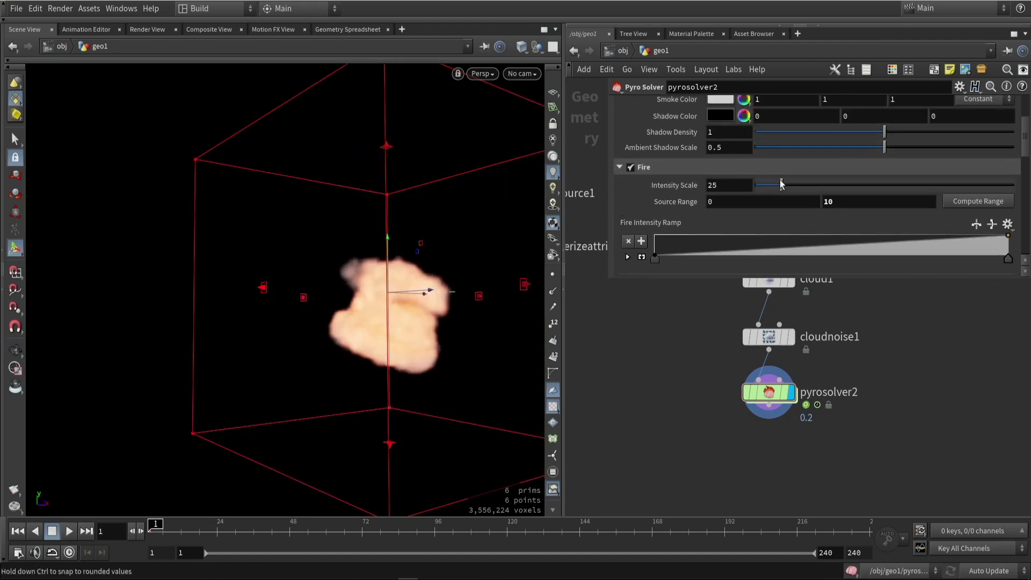
left_click_drag(777, 187, 980, 172)
scroll(786, 143, "up", 3)
left_click_drag(890, 177, 928, 172)
left_click_drag(410, 255, 371, 301, "alt")
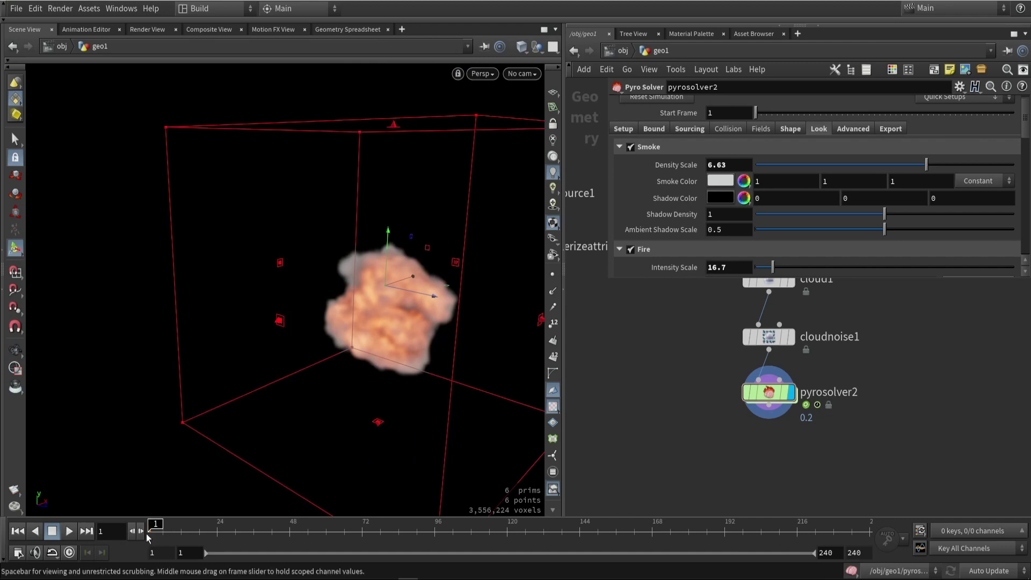
- Play the simulation to review the new fire and smoke scales from another angle, and return to frame 1
left_click(67, 531)
left_click_drag(349, 362, 314, 301)
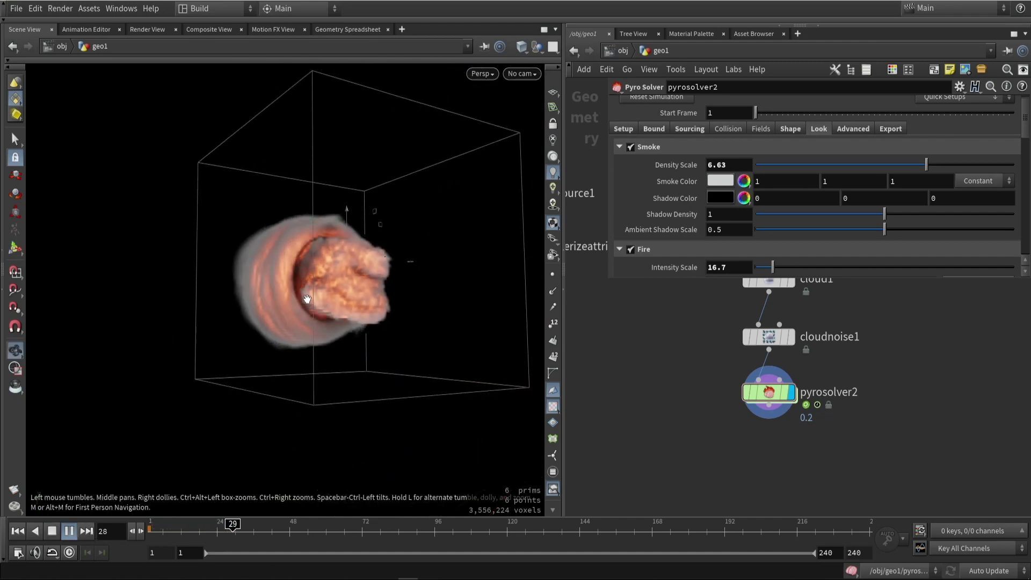
left_click(52, 532)
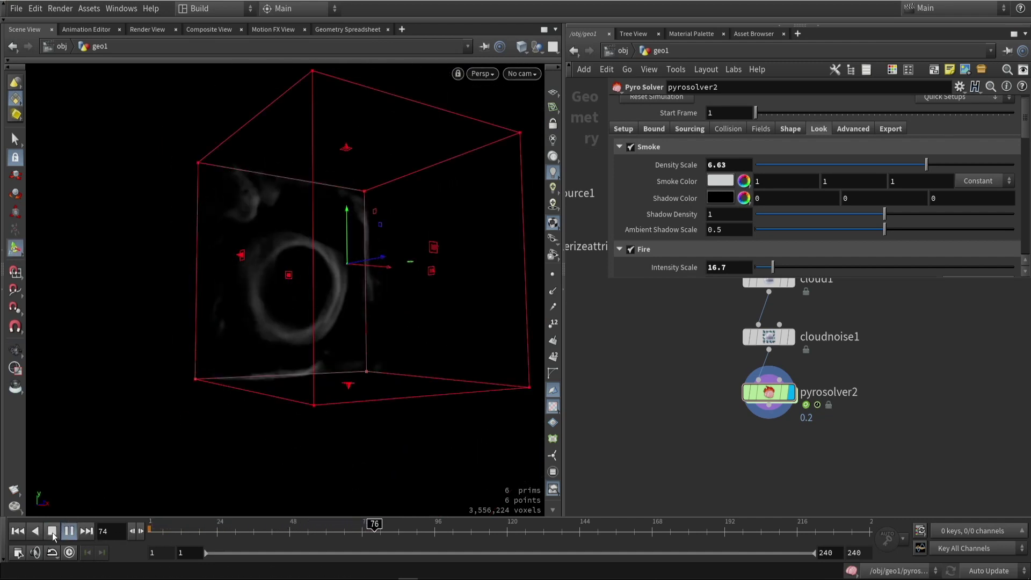
left_click_drag(172, 533, 152, 533)
- Change the end color of pyrosolver2's Fire Color Ramp from orange to turquoise green
scroll(768, 167, "down", 5)
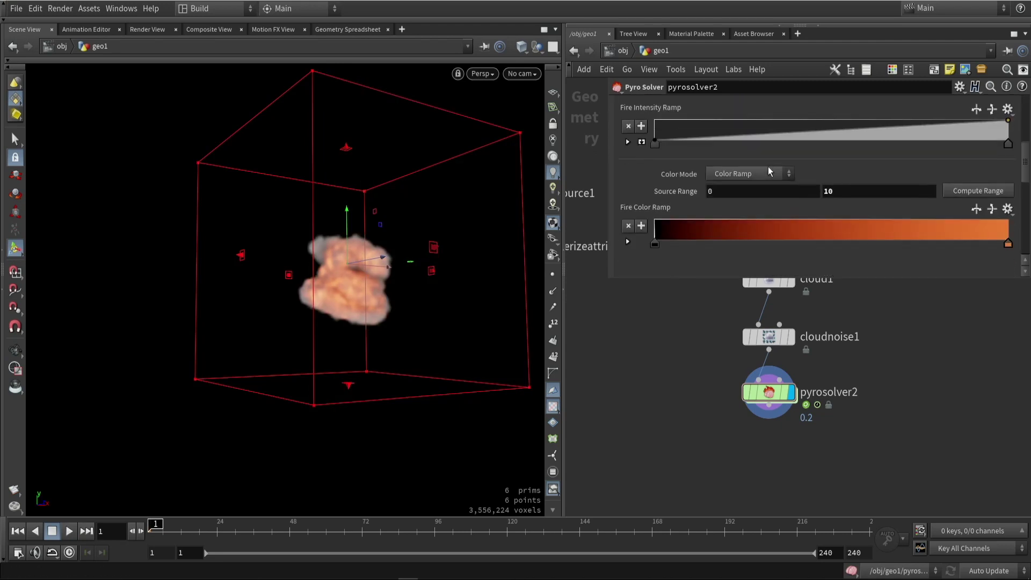
double_click(1009, 245)
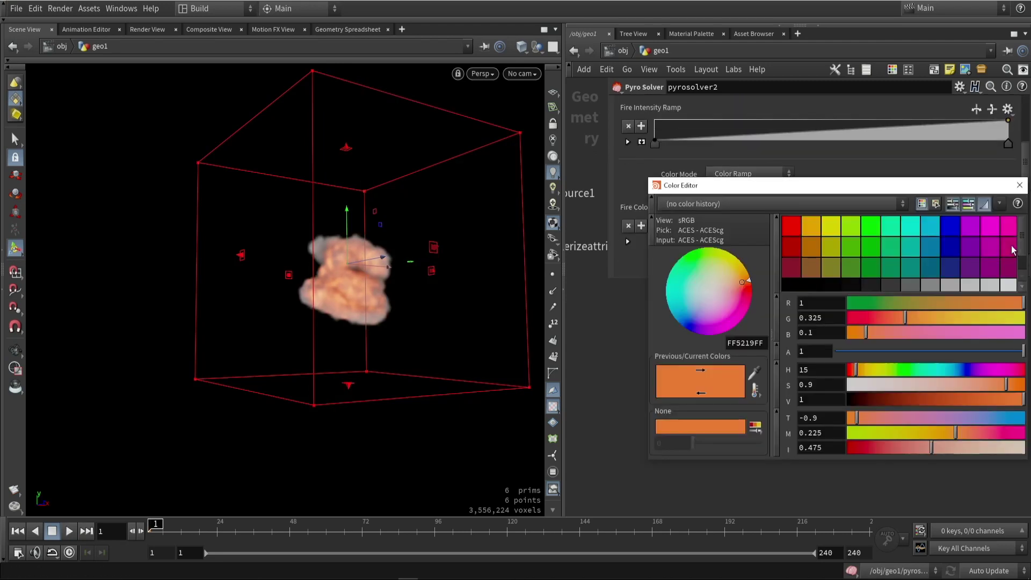
left_click(835, 230)
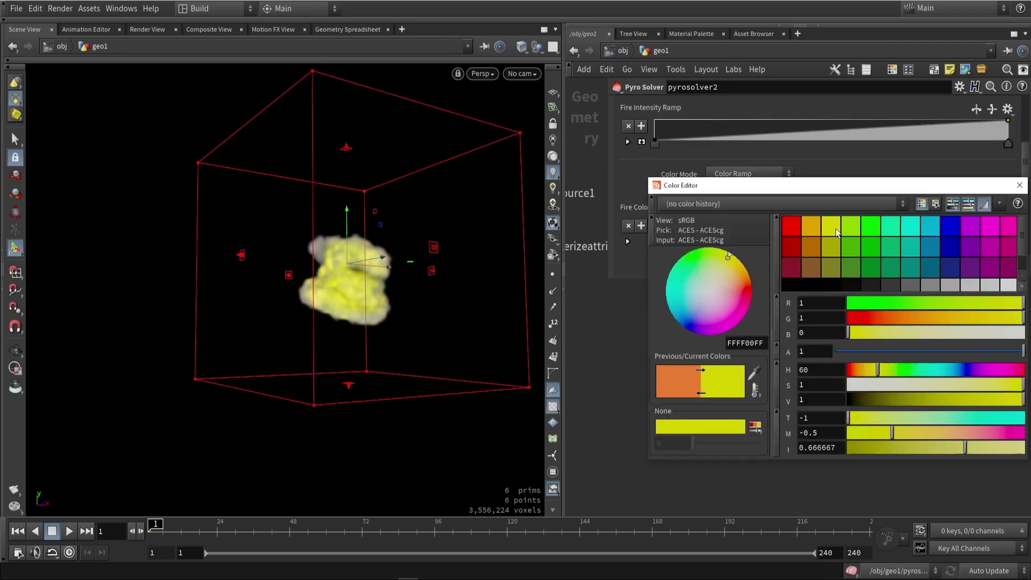
left_click(908, 231)
left_click(1020, 186)
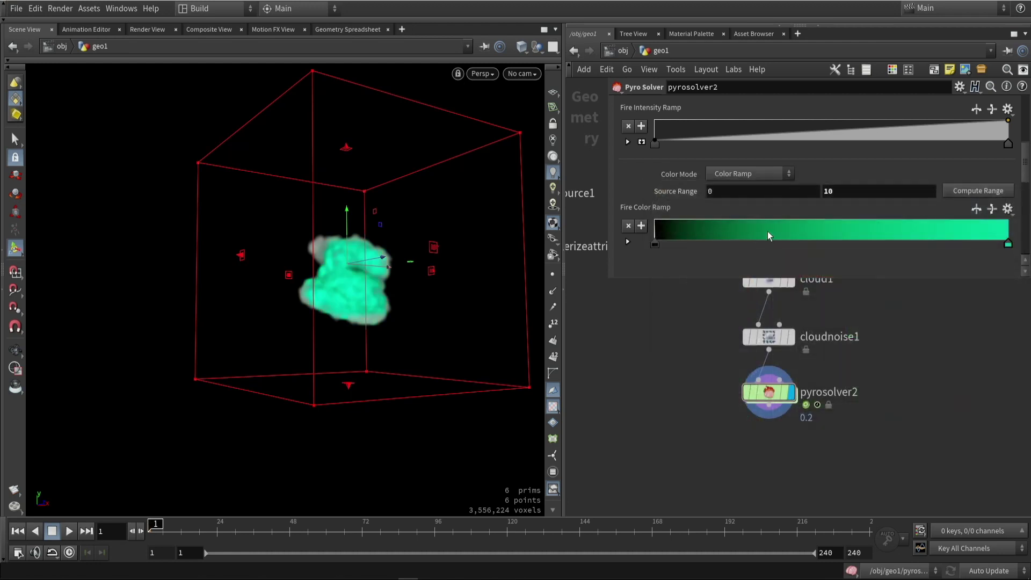
- Add a point near the middle of the Fire Color Ramp and color it dark red with R 0.5, G 0, B 0
double_click(655, 244)
left_click(1019, 186)
double_click(791, 237)
left_click(795, 247)
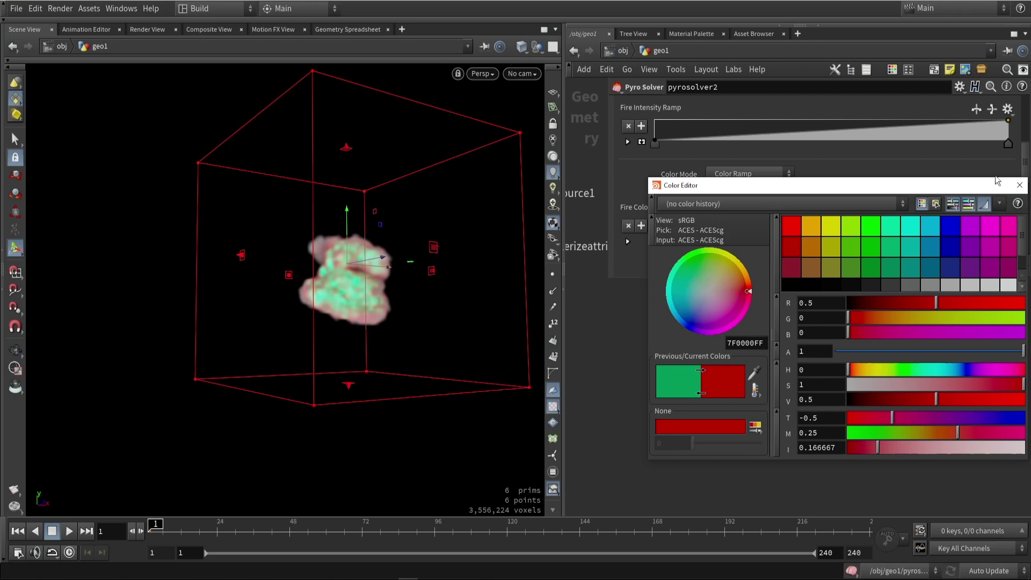
left_click(1020, 187)
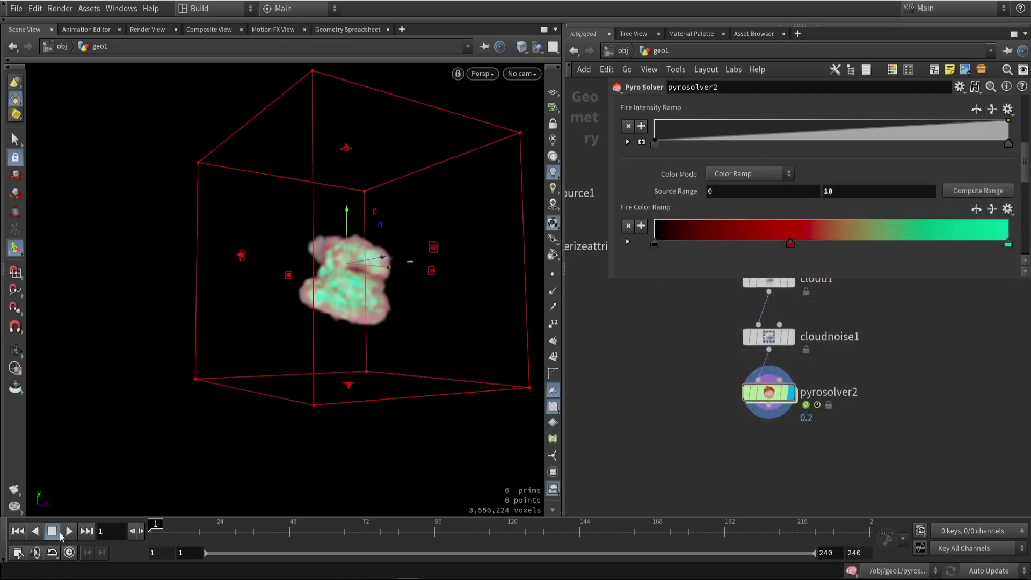
- Play the simulation with the red and green fire ramp, and inspect the swirling cloud at frame 42
left_click(67, 532)
left_click_drag(292, 268, 379, 314, "alt")
left_click_drag(390, 277, 392, 238, "alt")
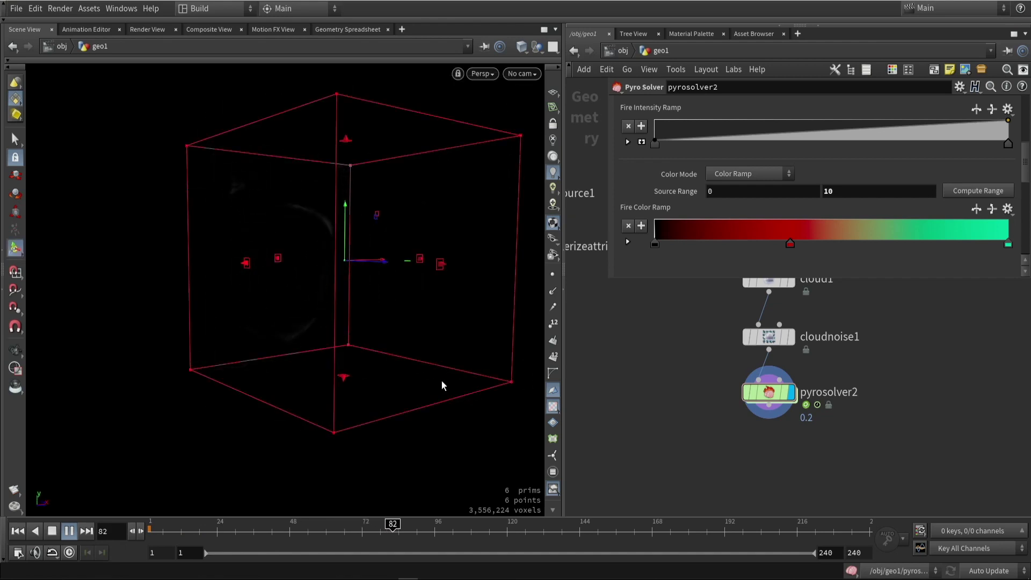
left_click(52, 532)
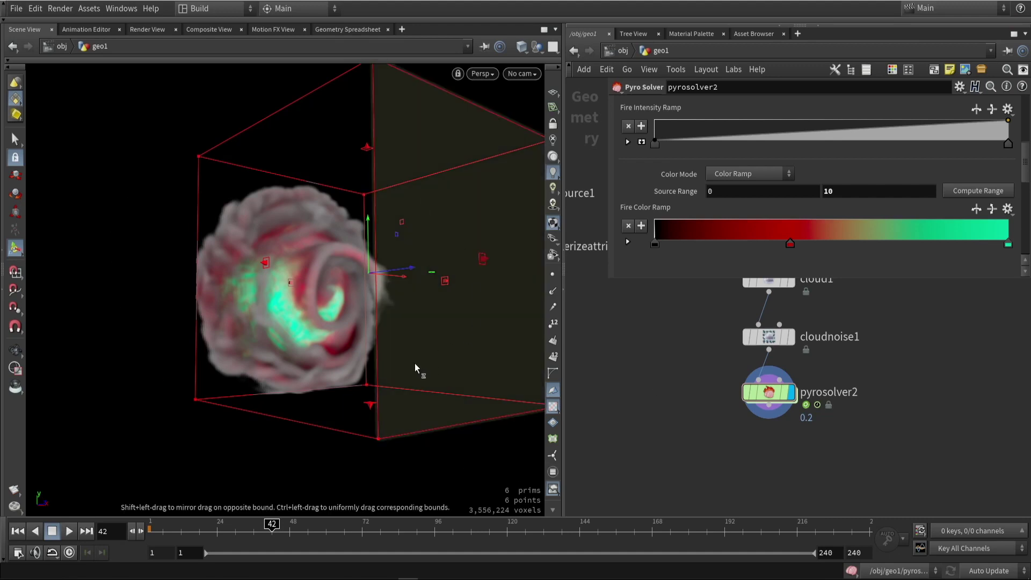
left_click_drag(461, 346, 502, 385, "alt")
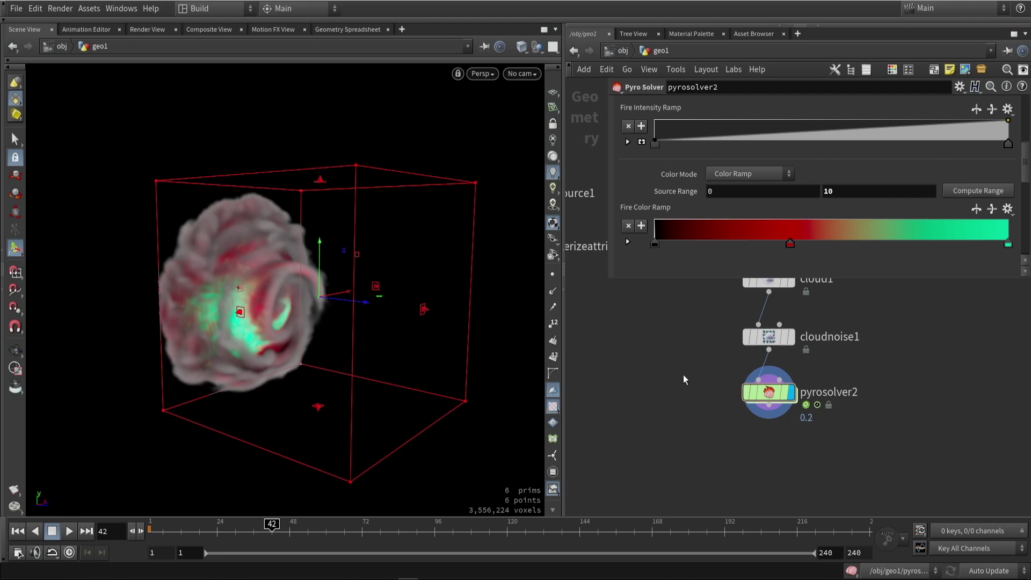
- Create a render stage for pyrosolver2 with its quick setup, using the Sunrise light preset
scroll(820, 254, "up", 10)
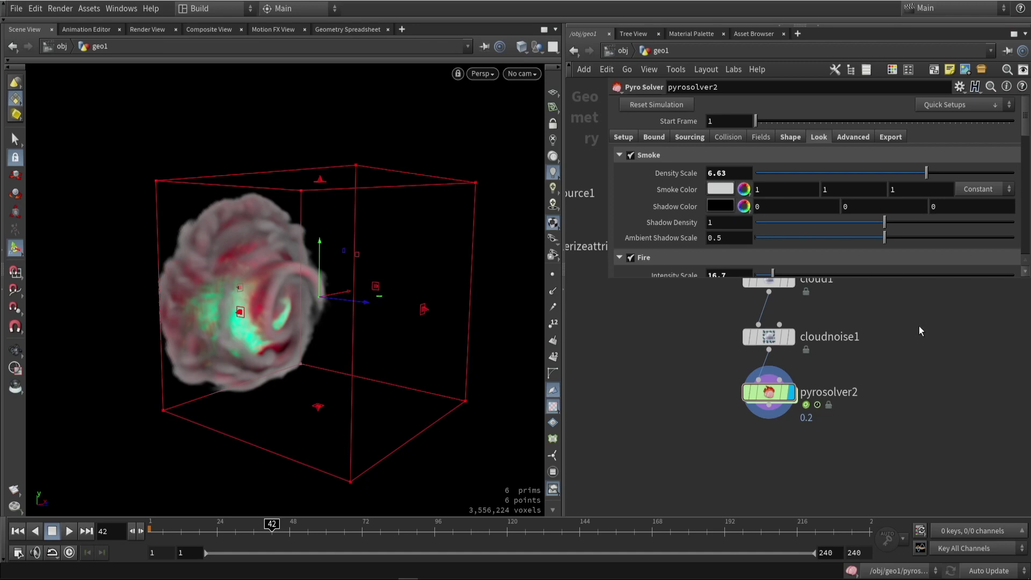
left_click(968, 104)
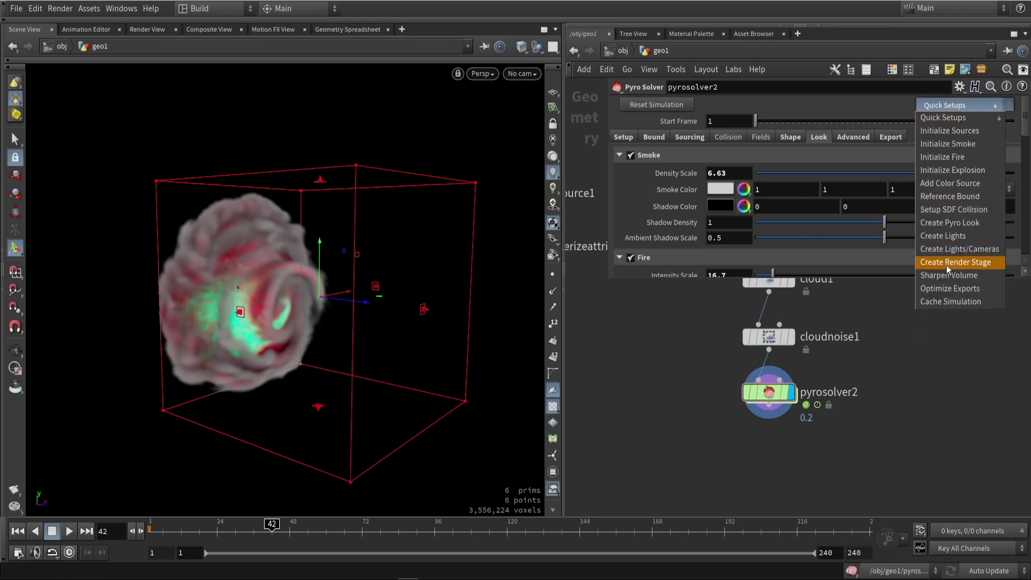
left_click(982, 263)
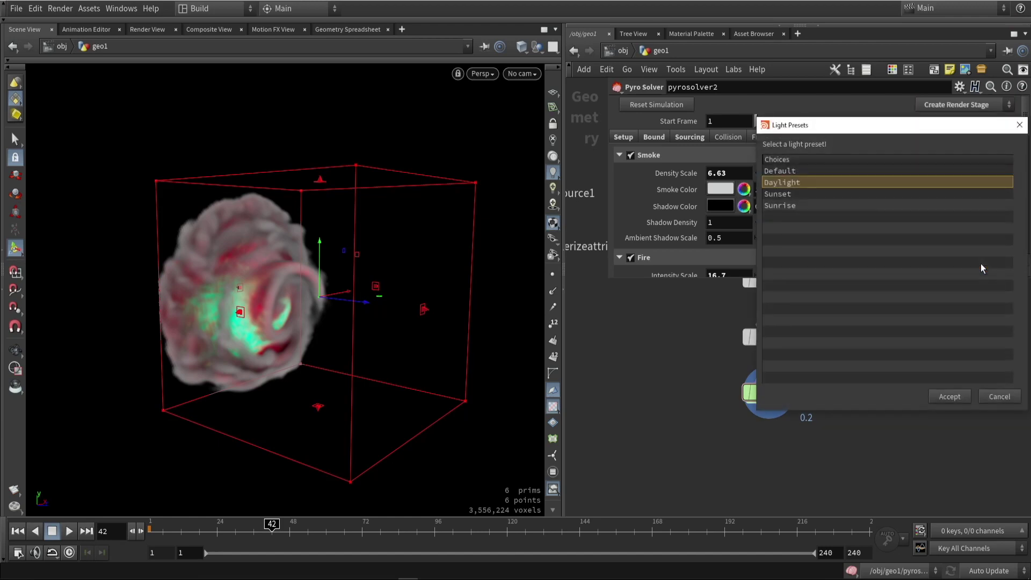
left_click(785, 206)
left_click(949, 397)
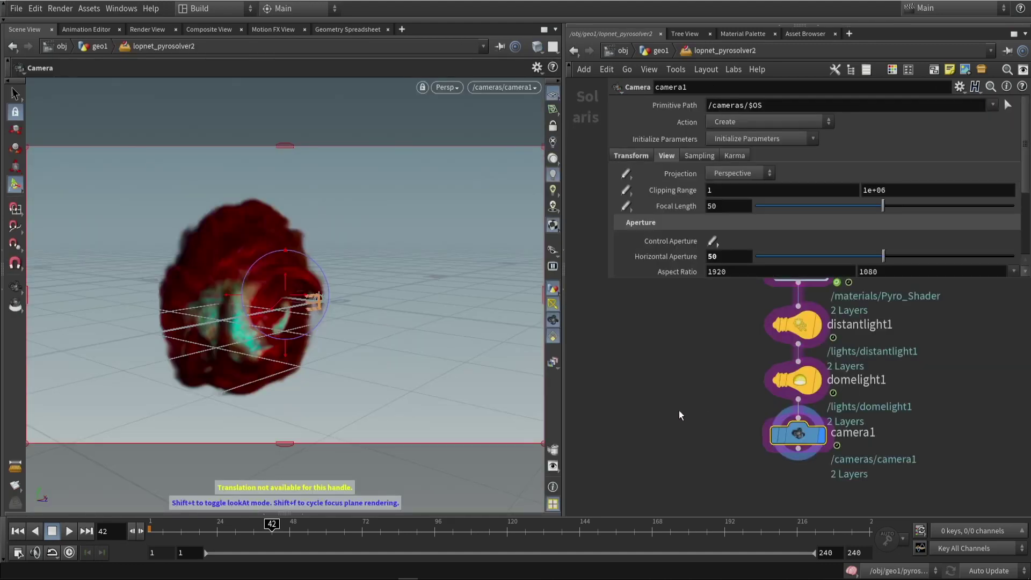
left_click(679, 411)
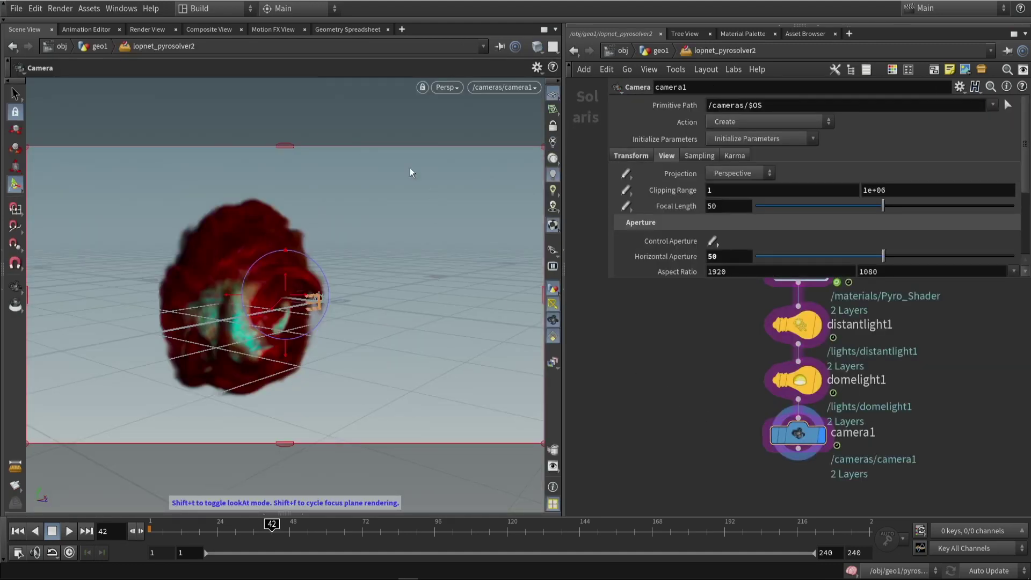
- Switch the viewport renderer from Houdini GL to Karma and hide the reference grid to examine the rendered cloud
right_click(462, 137)
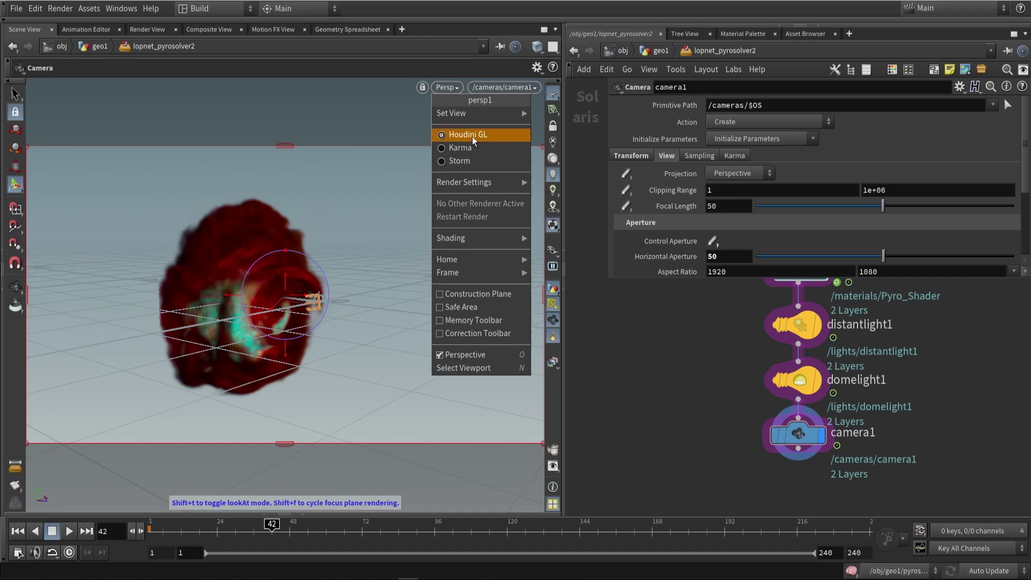
left_click(460, 148)
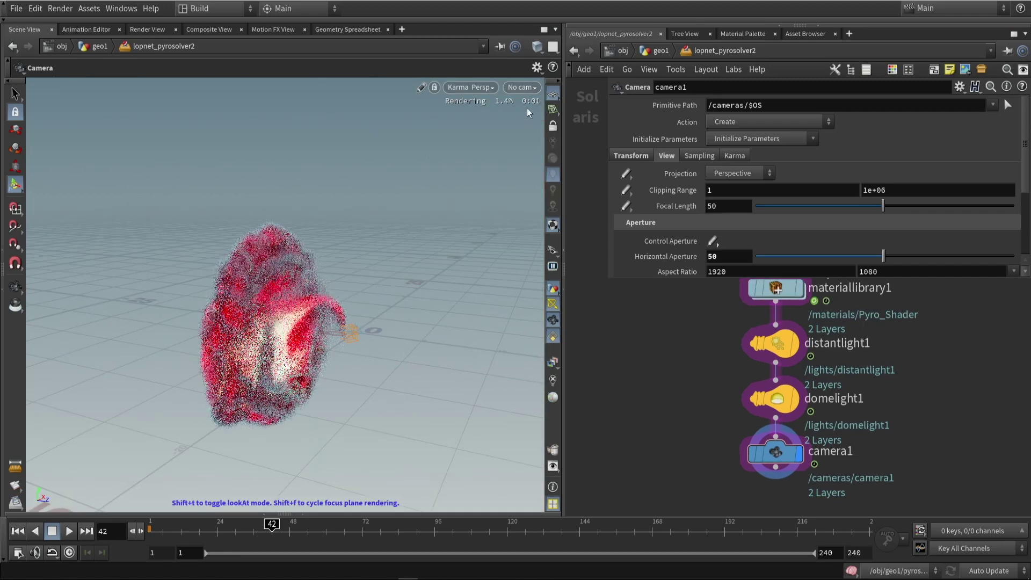
left_click(551, 94)
left_click_drag(398, 318, 306, 355, "alt")
scroll(322, 347, "up", 4)
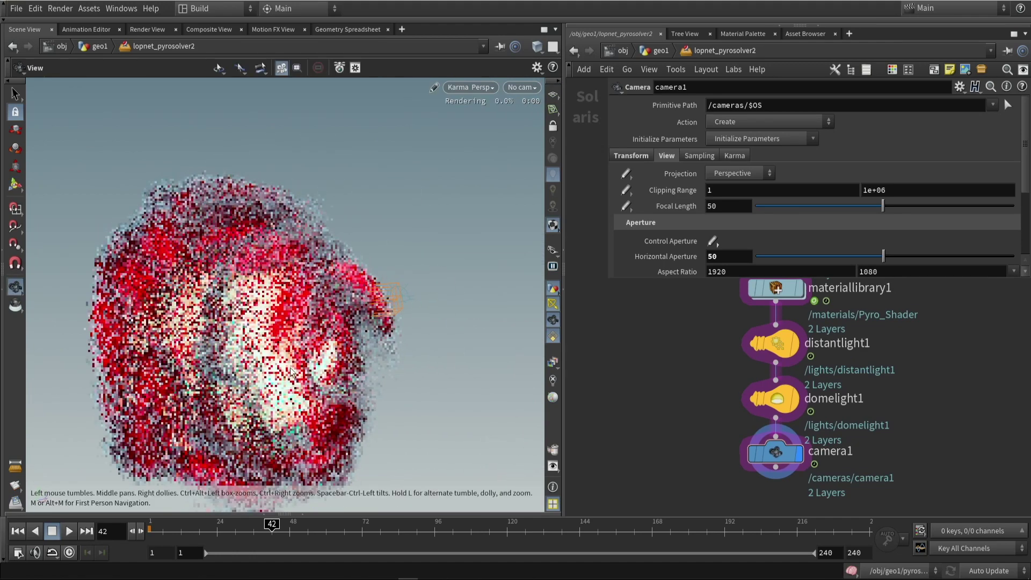
middle_click_drag(343, 391, 420, 324, "alt")
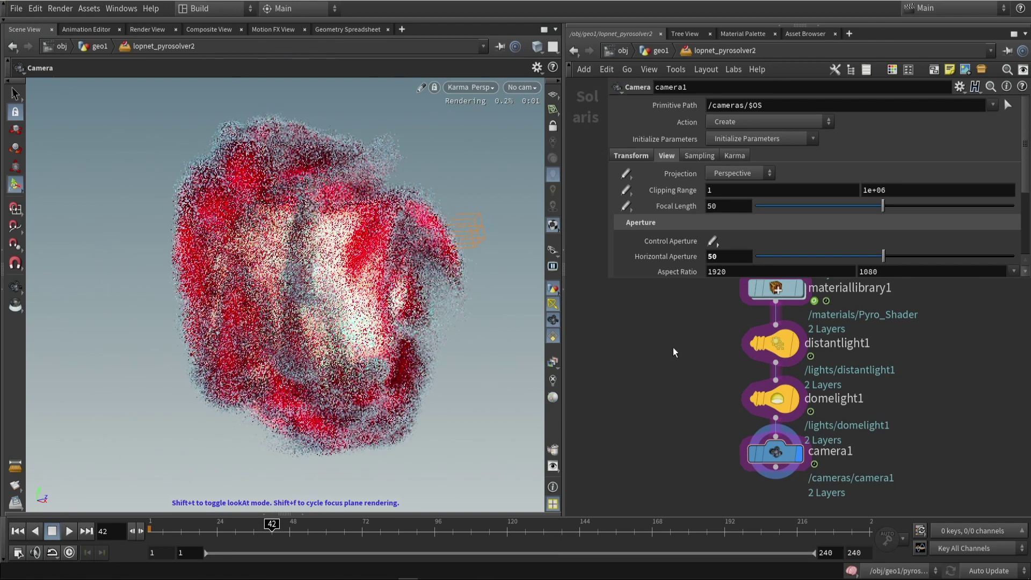
- Shrink the parameter pane to expose the whole Solaris node chain, and inspect the Karma render facing the swirl
left_click_drag(609, 279, 830, 261)
middle_click_drag(720, 302, 620, 265)
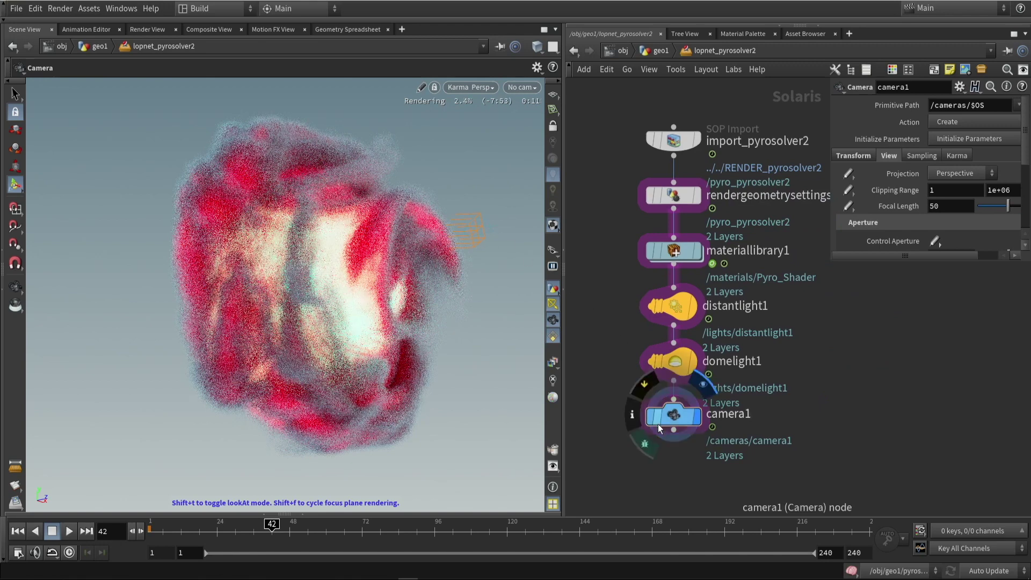
left_click_drag(405, 237, 285, 280, "alt")
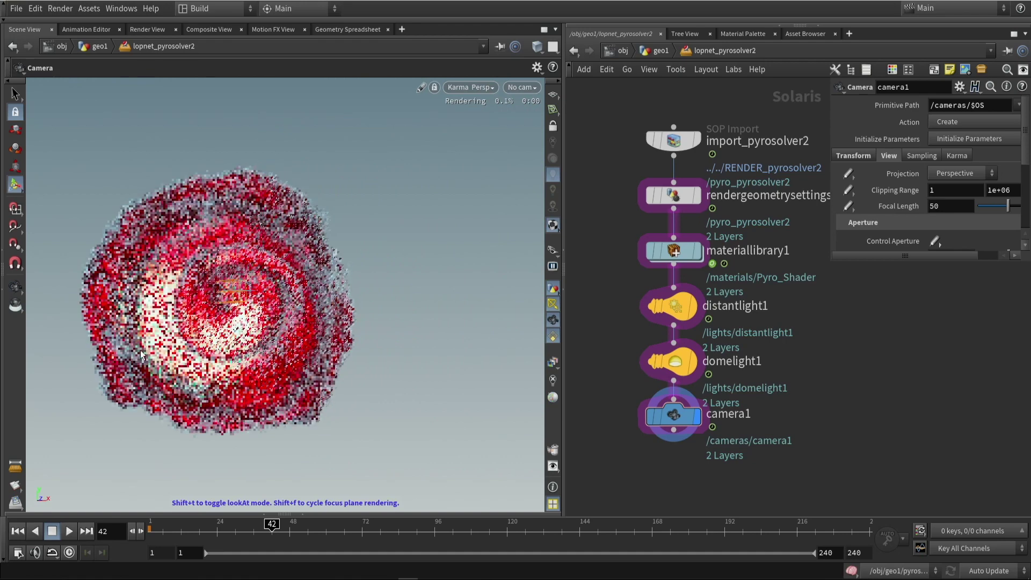